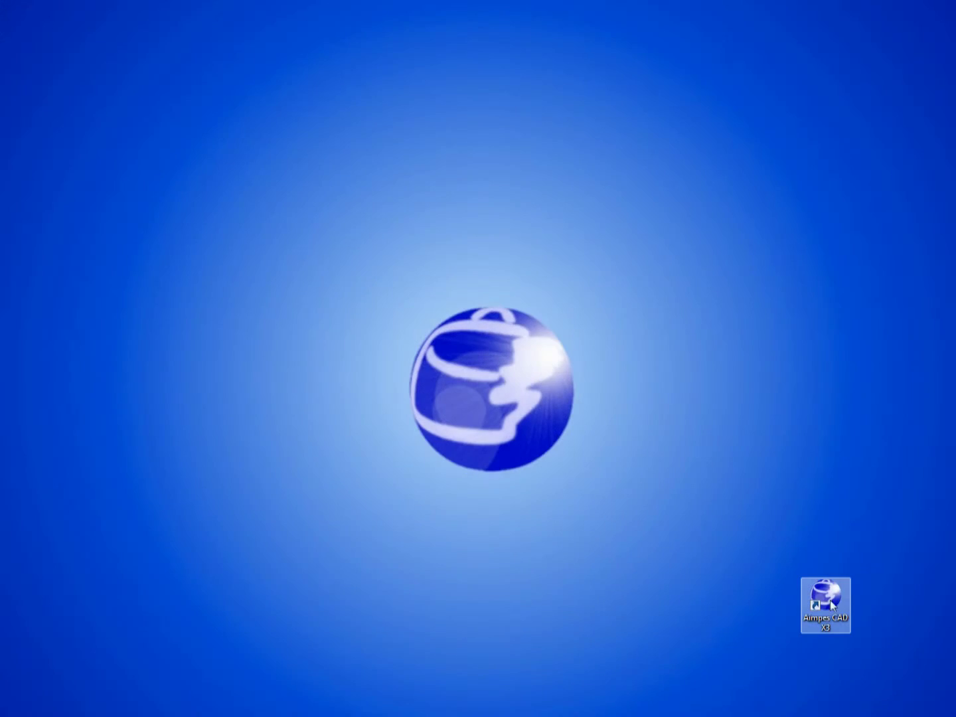
- Launch Aimpes CAD X3 and sign in with the default user name and an empty password
double_click(830, 604)
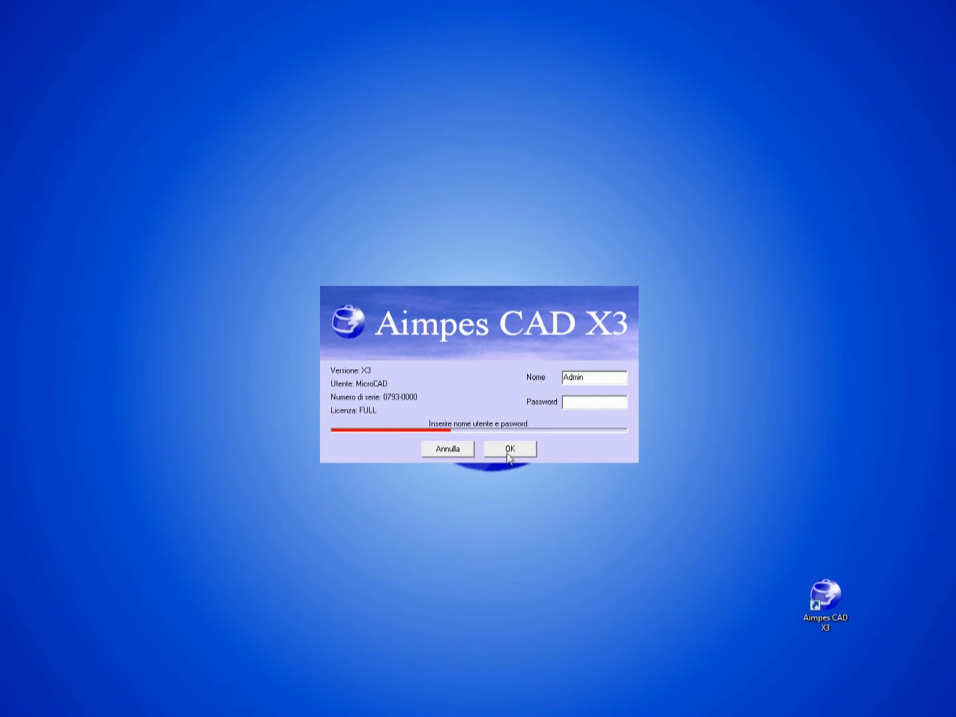
click(507, 453)
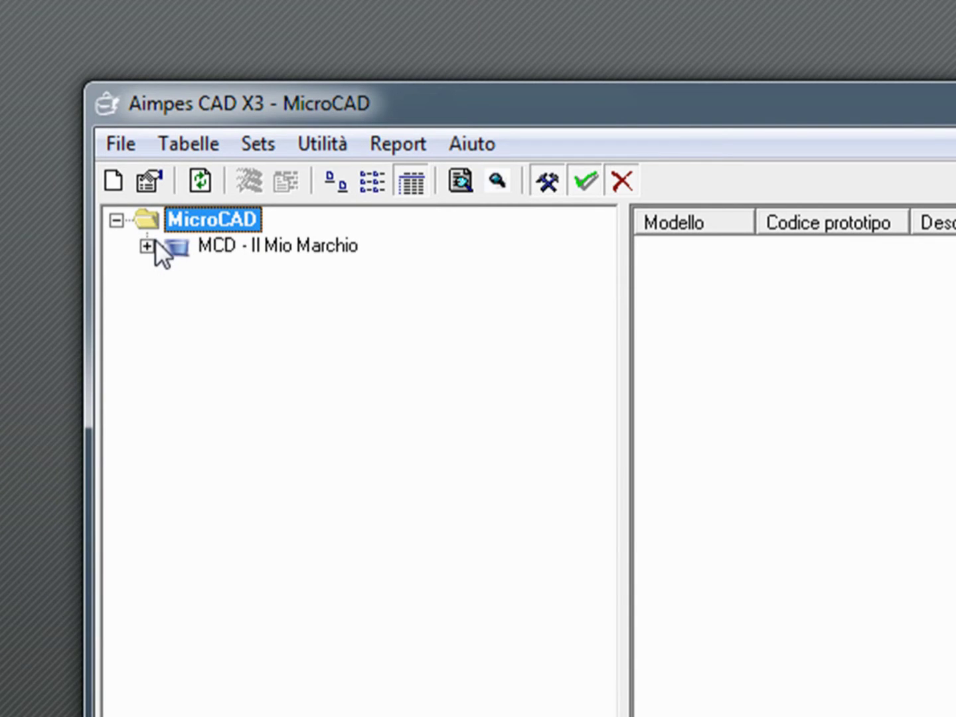
- Expand MCD - Il Mio Marchio, Primavera Estate 2013 and Collezione Classic, then select T - Borse
click(246, 246)
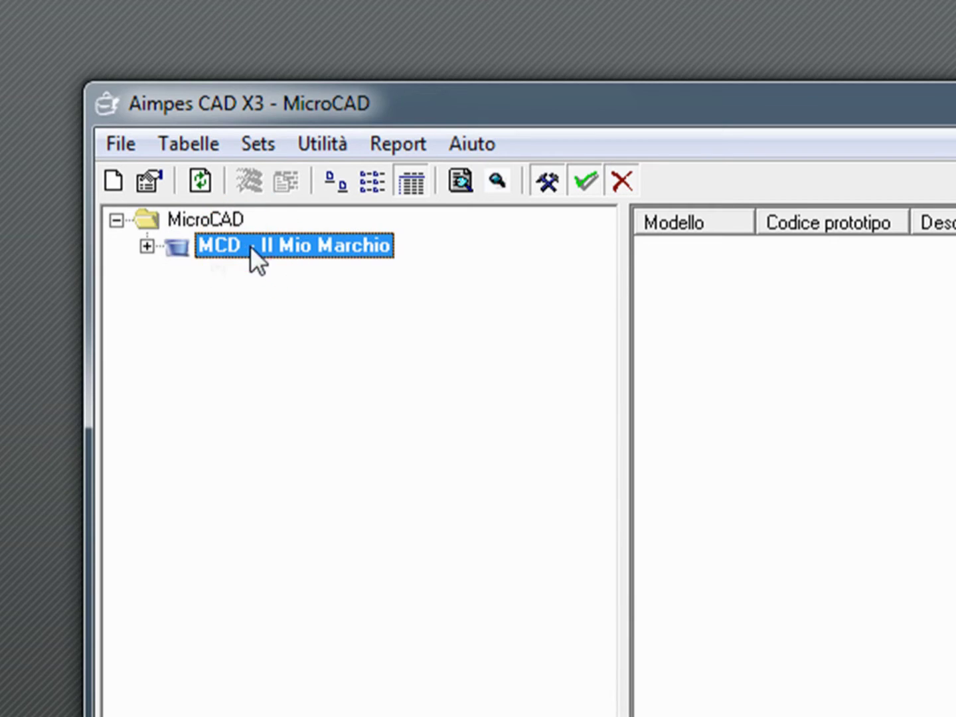
click(152, 244)
click(178, 273)
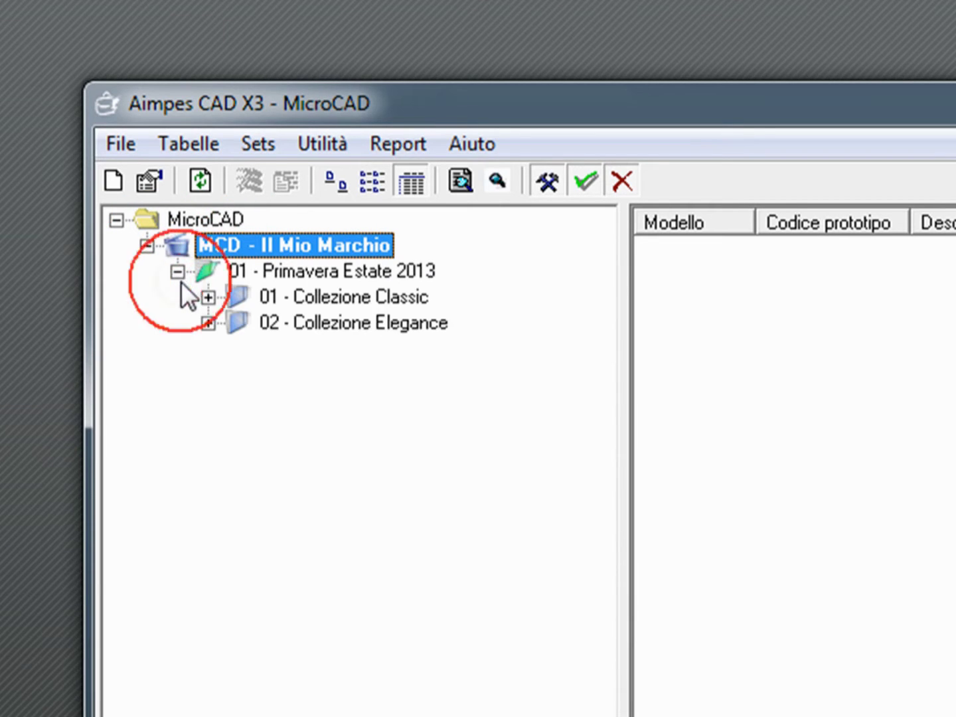
click(207, 297)
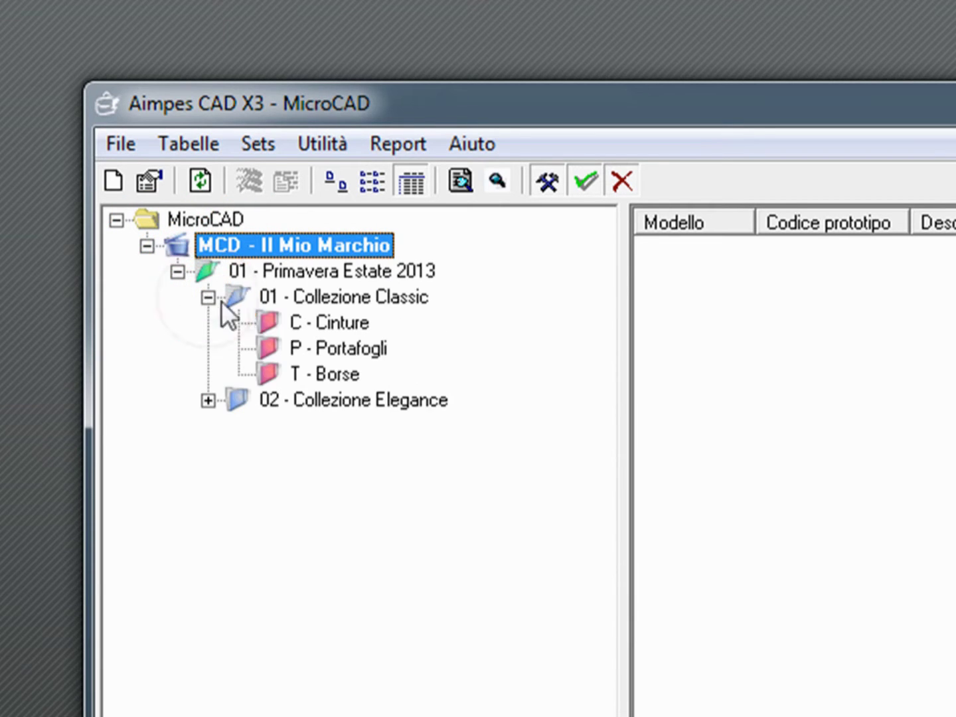
click(323, 374)
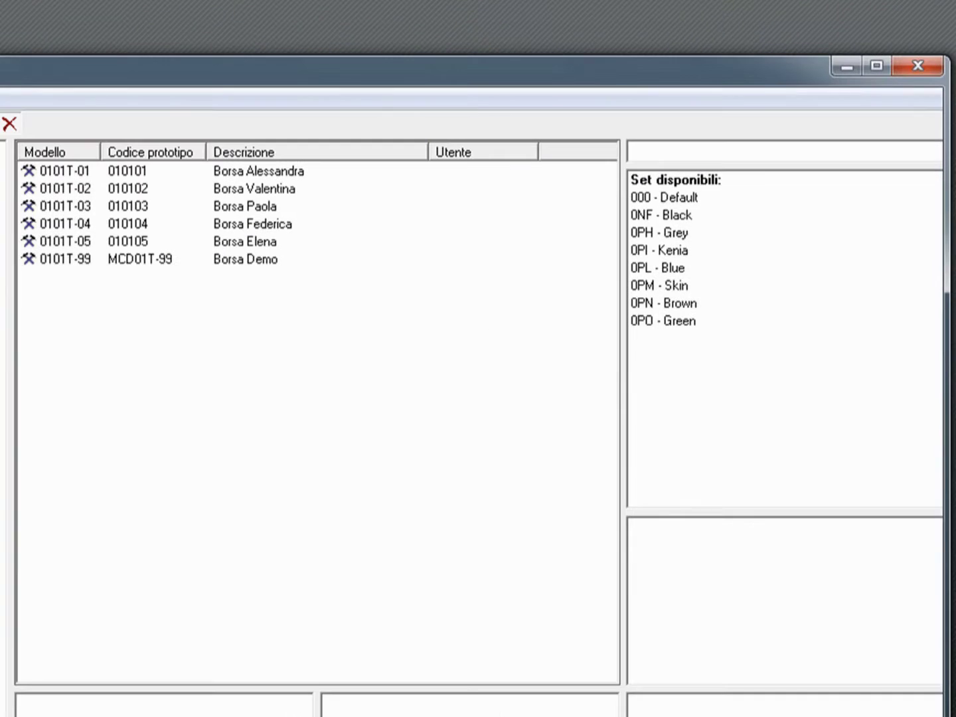
- Select model 0101T-03 Borsa Paola and scroll its Set panel to see its six sets
click(146, 207)
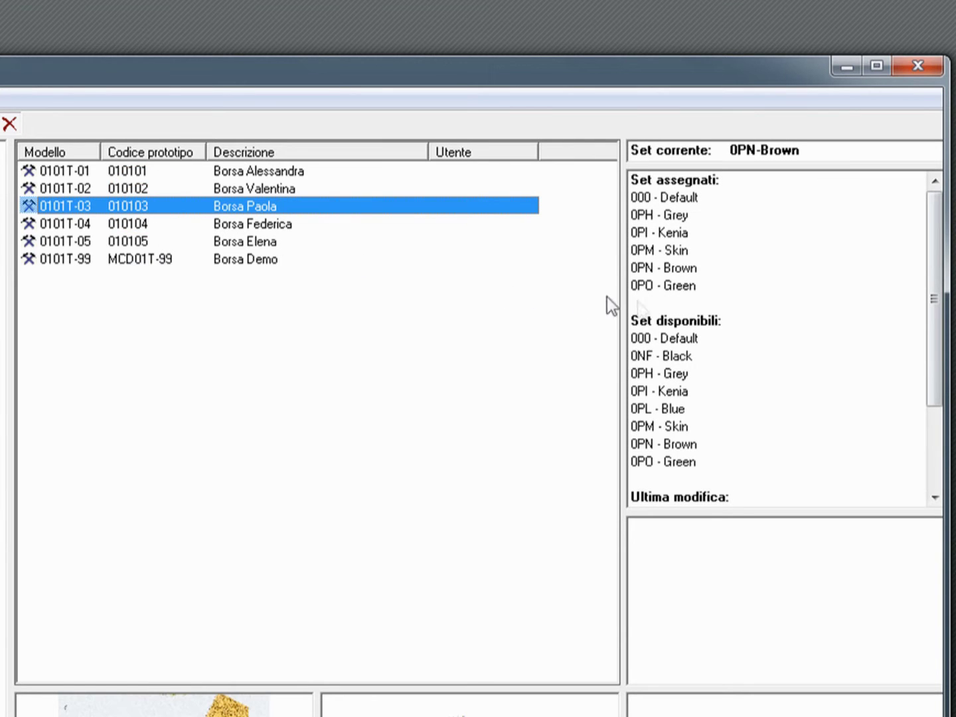
drag(936, 359, 941, 420)
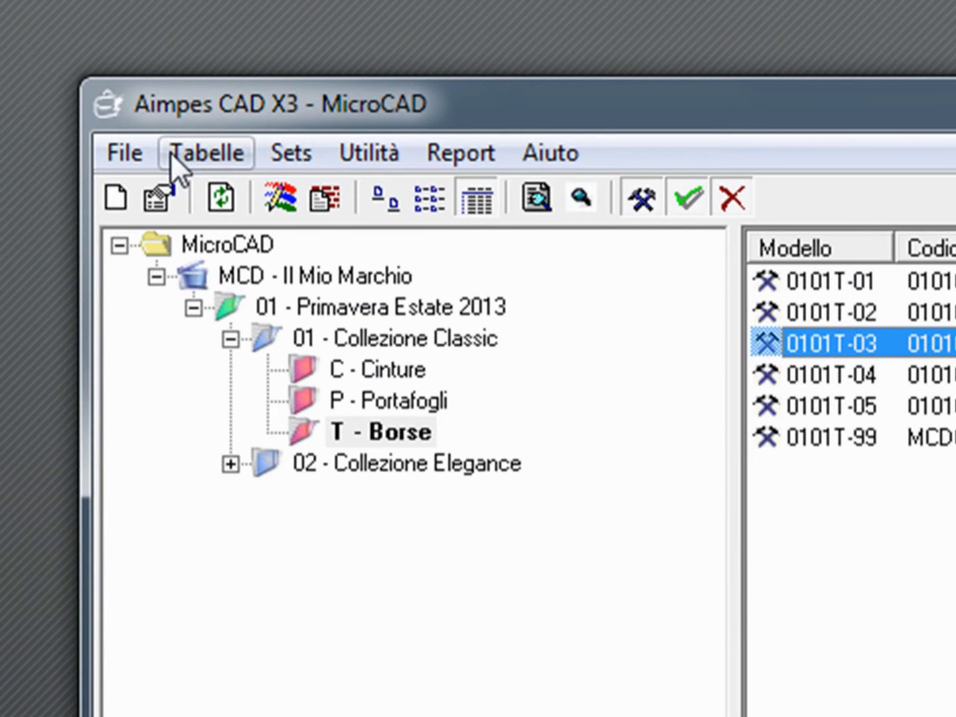
- Open the Materiali table, browse the Interno, Lampo and Accessori tabs, and view rivet 1010's picture
click(171, 152)
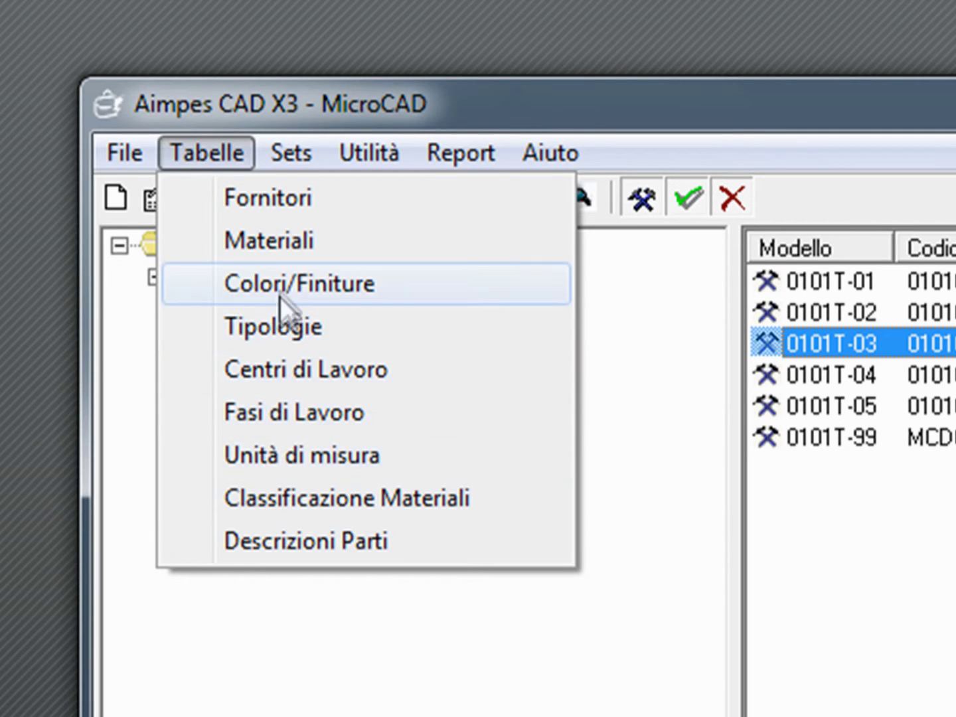
click(273, 253)
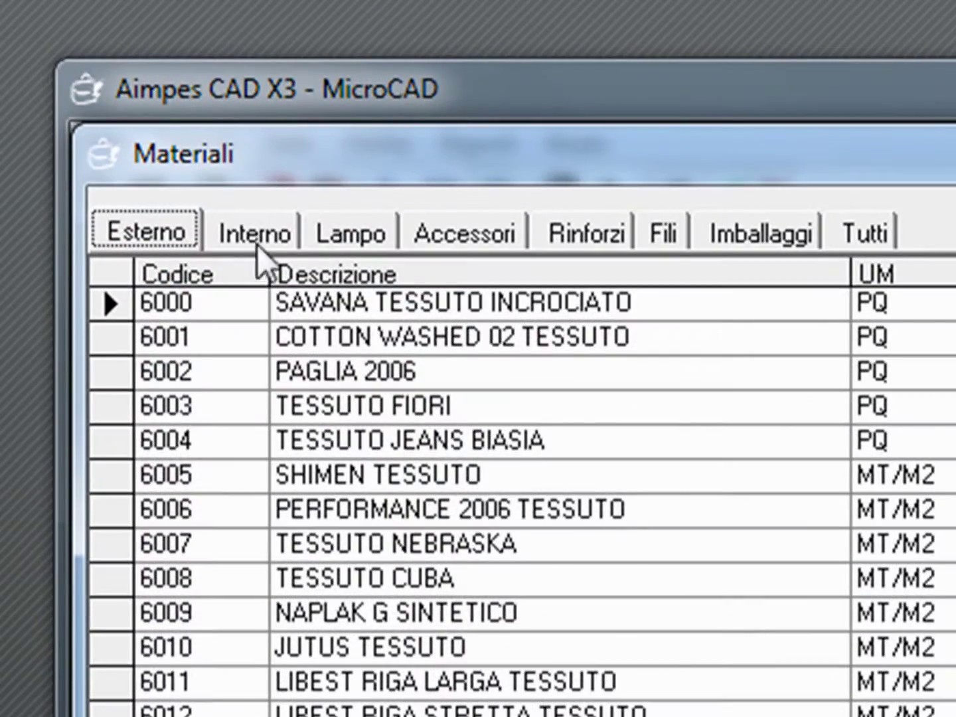
click(258, 243)
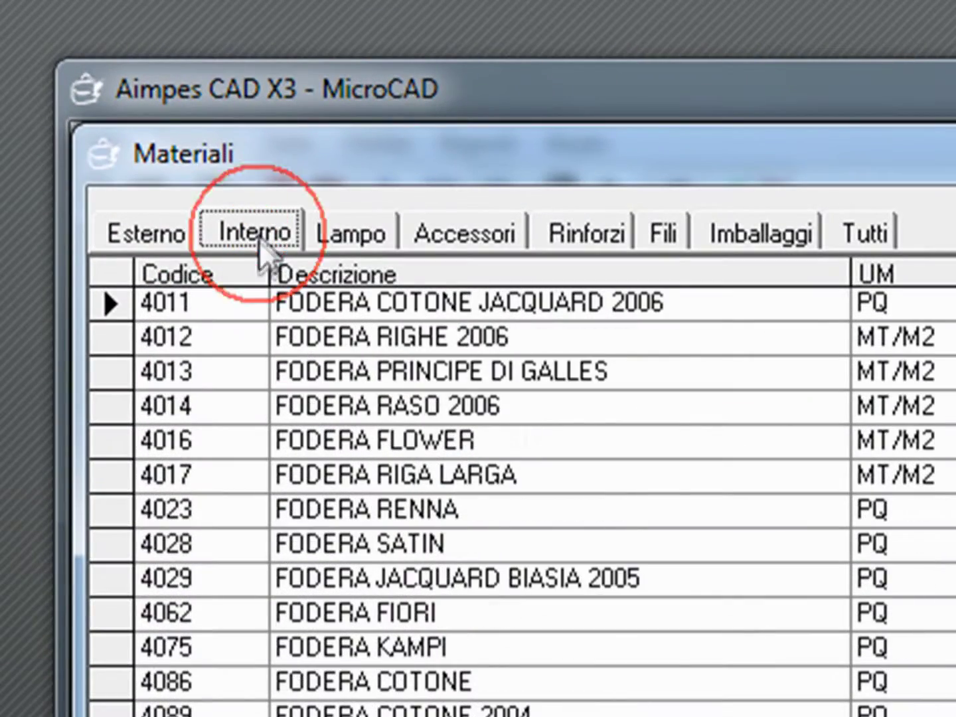
click(352, 231)
click(451, 241)
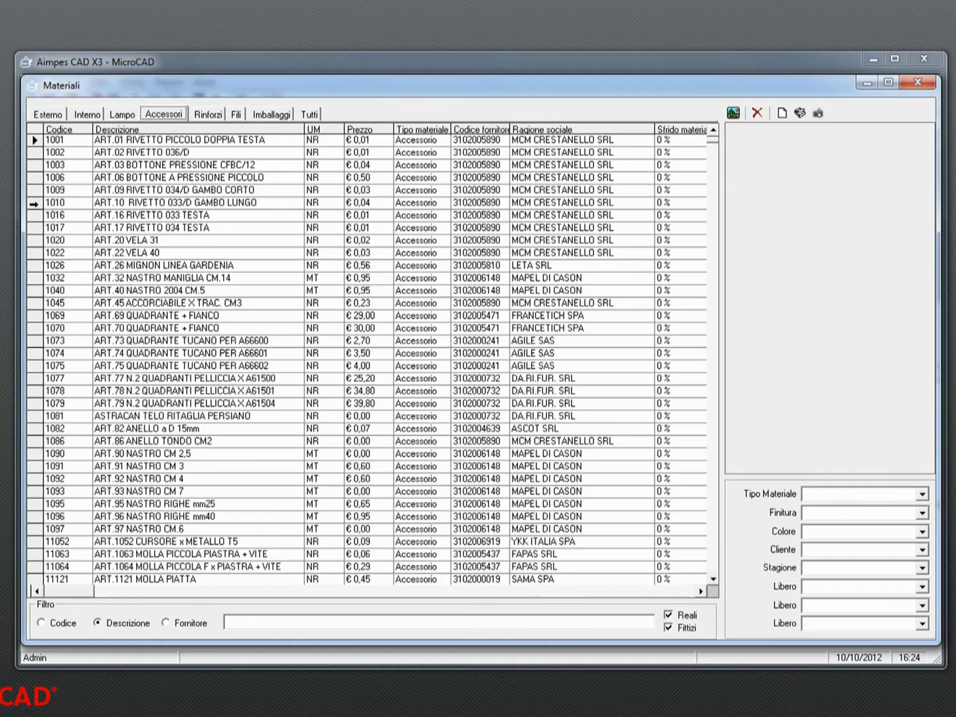
click(33, 203)
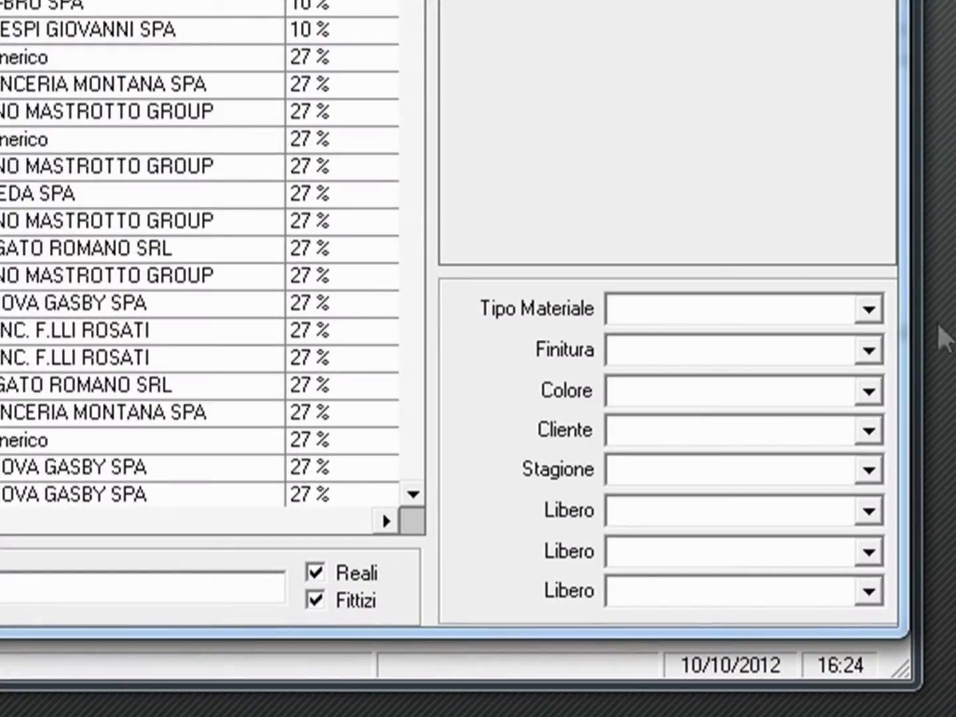
- Filter materials to Pelli, Stampa Snake, Nero and one client, then open material 7063's details
click(870, 309)
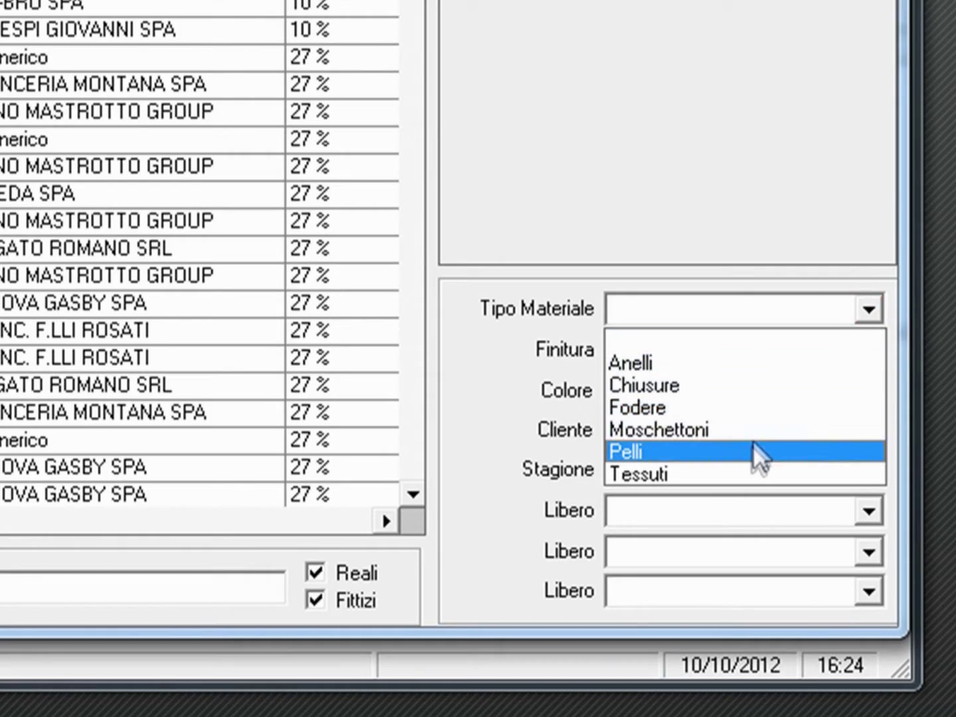
click(757, 452)
click(893, 510)
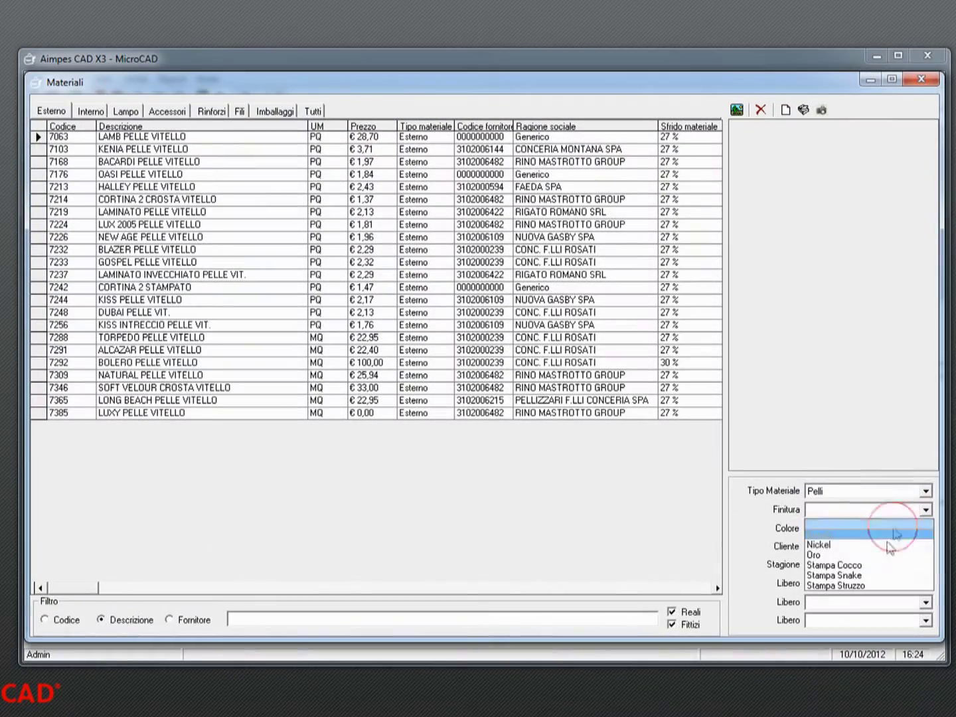
click(881, 576)
click(926, 529)
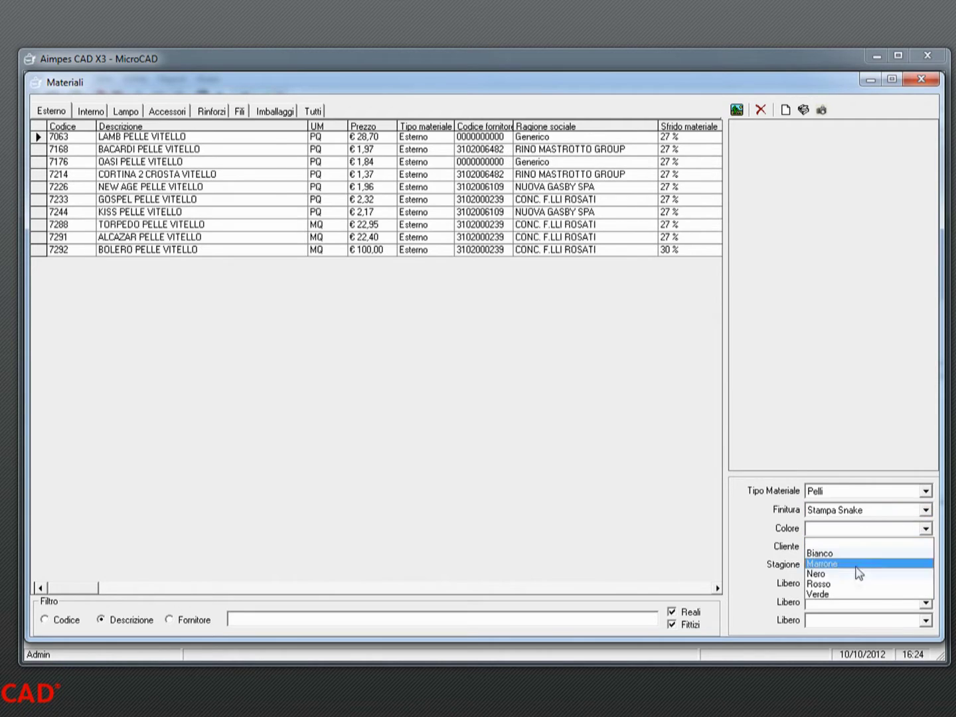
click(874, 574)
click(894, 547)
click(858, 570)
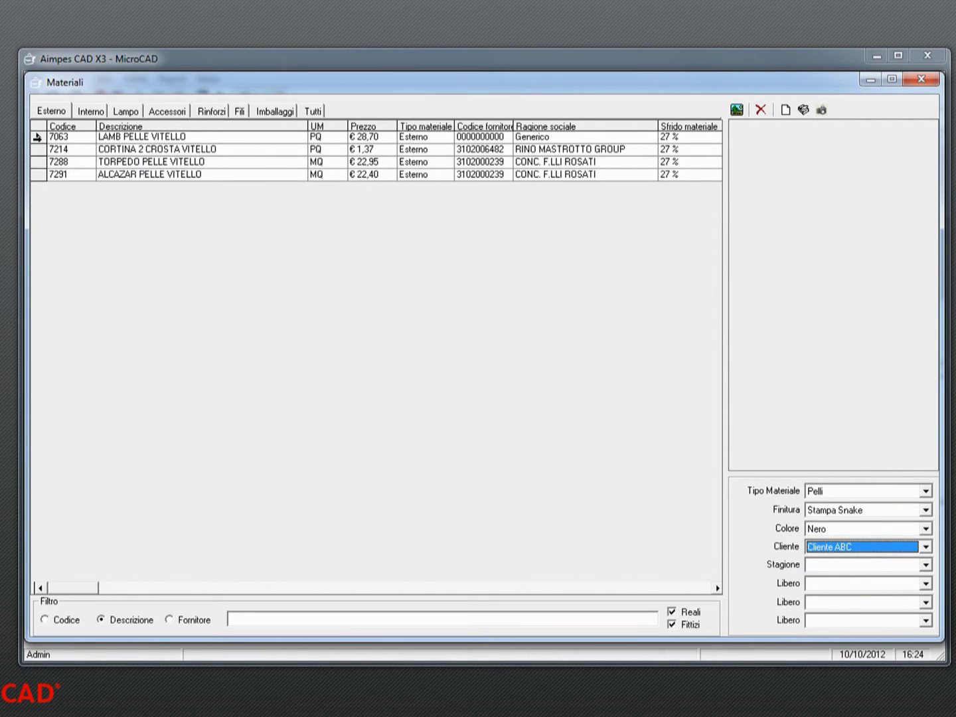
double_click(39, 136)
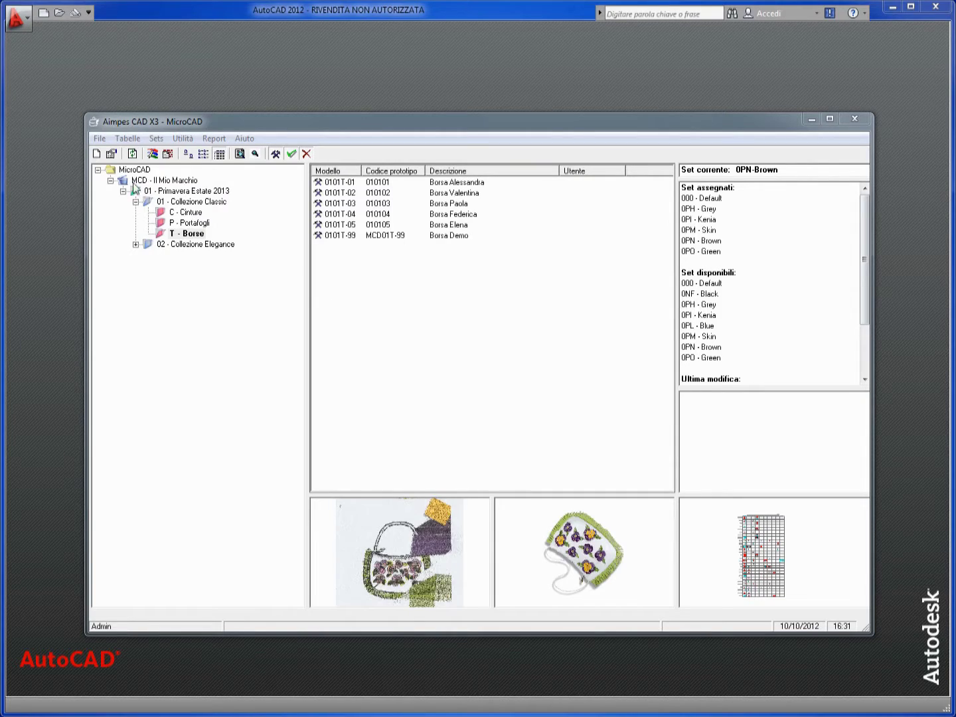
- Add a season with code 02 and description Autunno Inverno 2012 under MCD - Il Mio Marchio
click(134, 180)
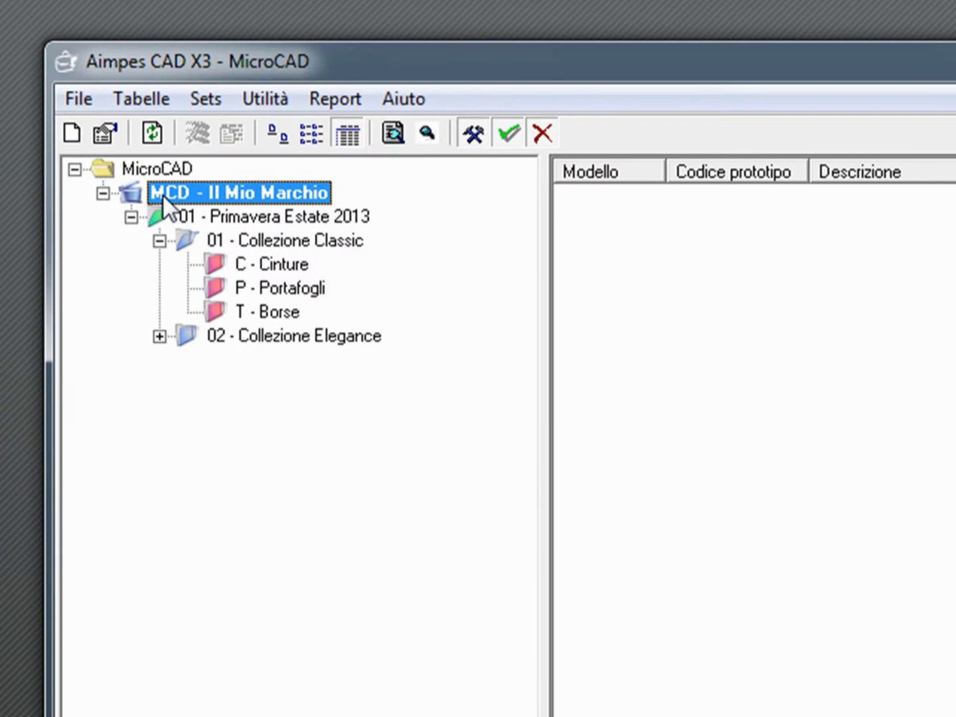
right_click(162, 195)
click(332, 217)
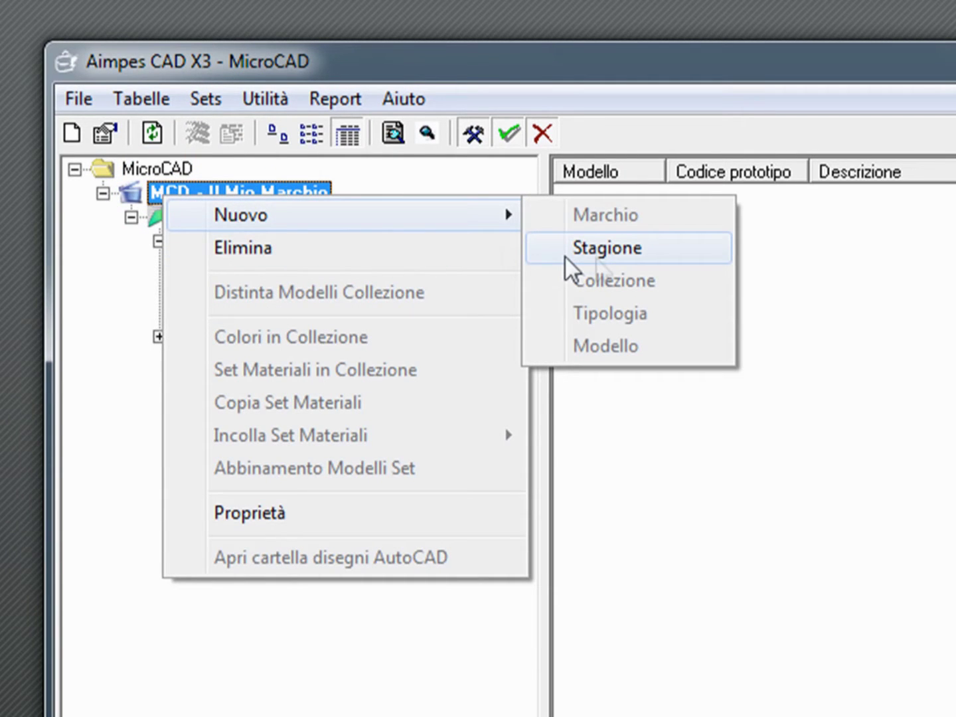
click(598, 253)
text(02)
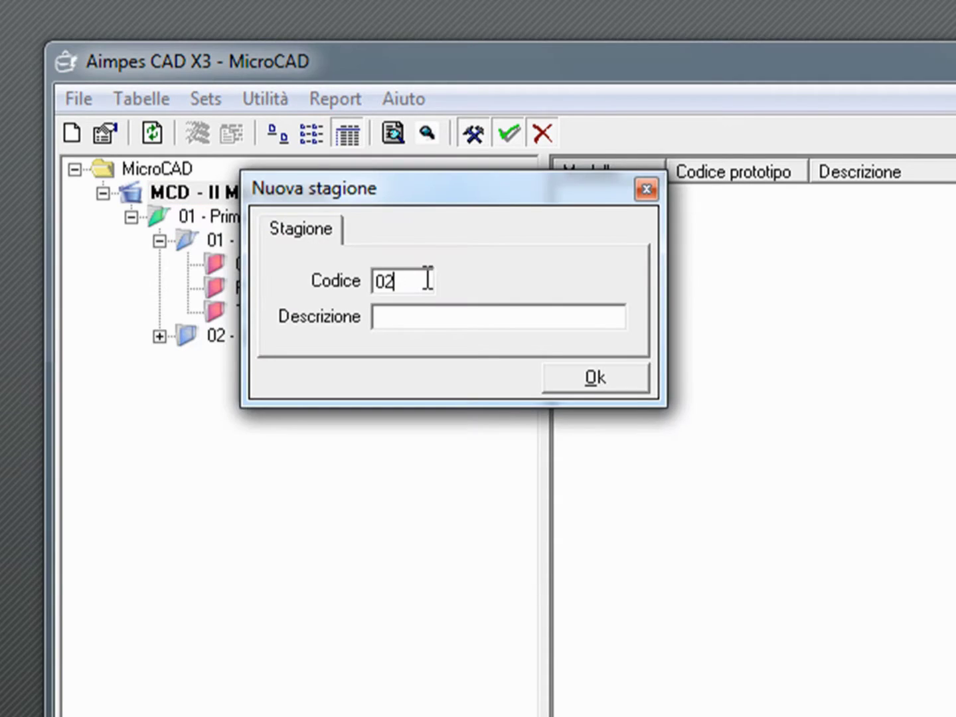
click(403, 308)
text(utun)
text(no Inverno 201)
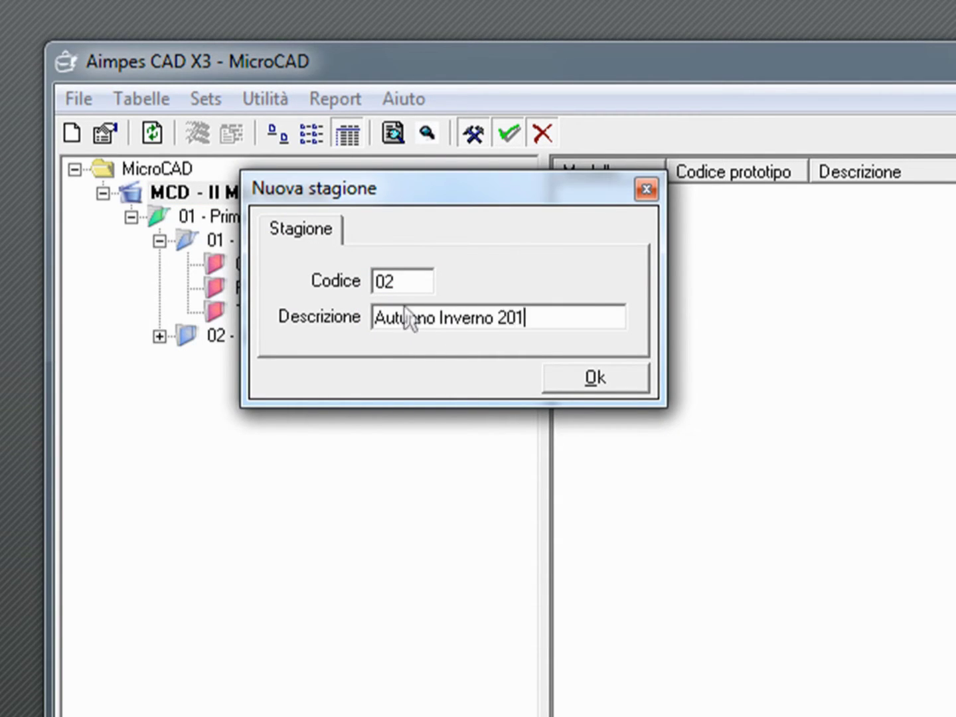
text(2)
click(583, 370)
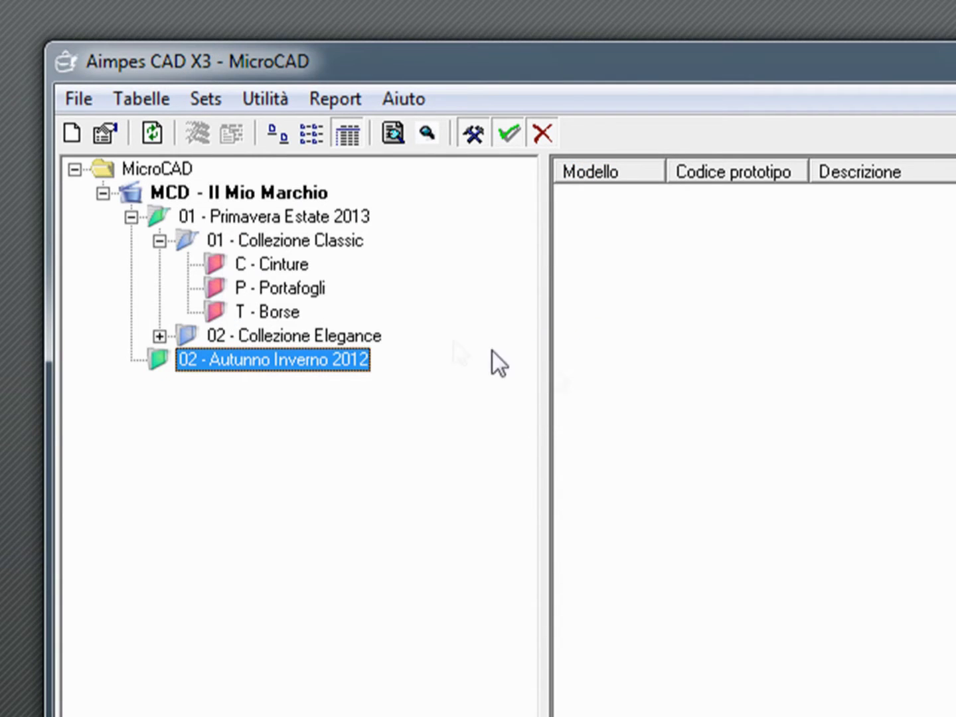
- Create collection 01 - Collezione Sport in the Autunno Inverno 2012 season
right_click(349, 362)
mouse_move(524, 374)
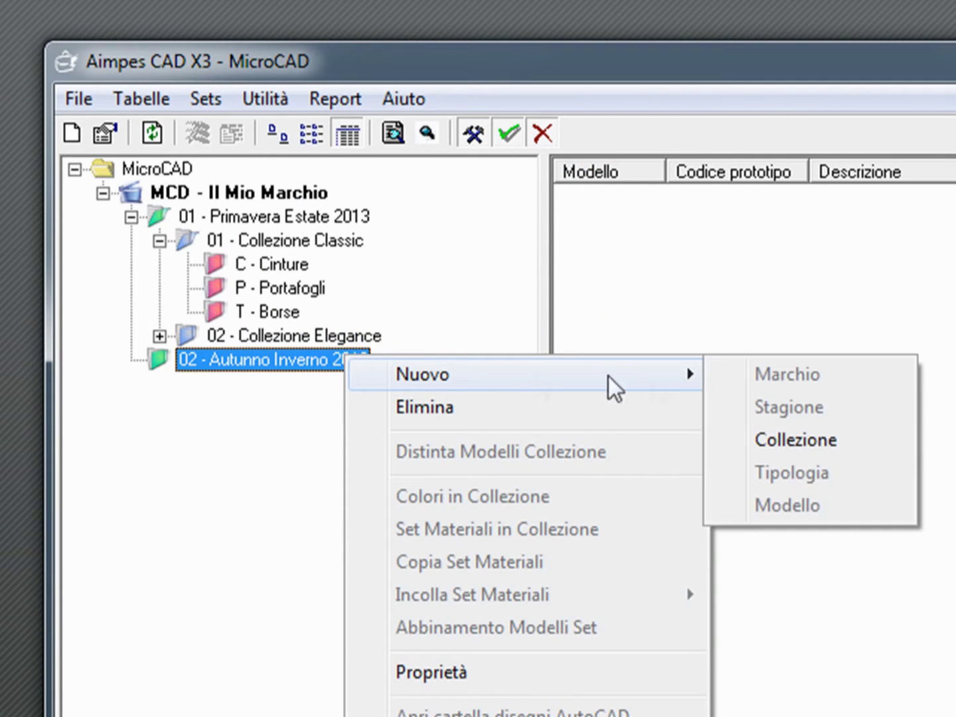
click(788, 441)
text(01)
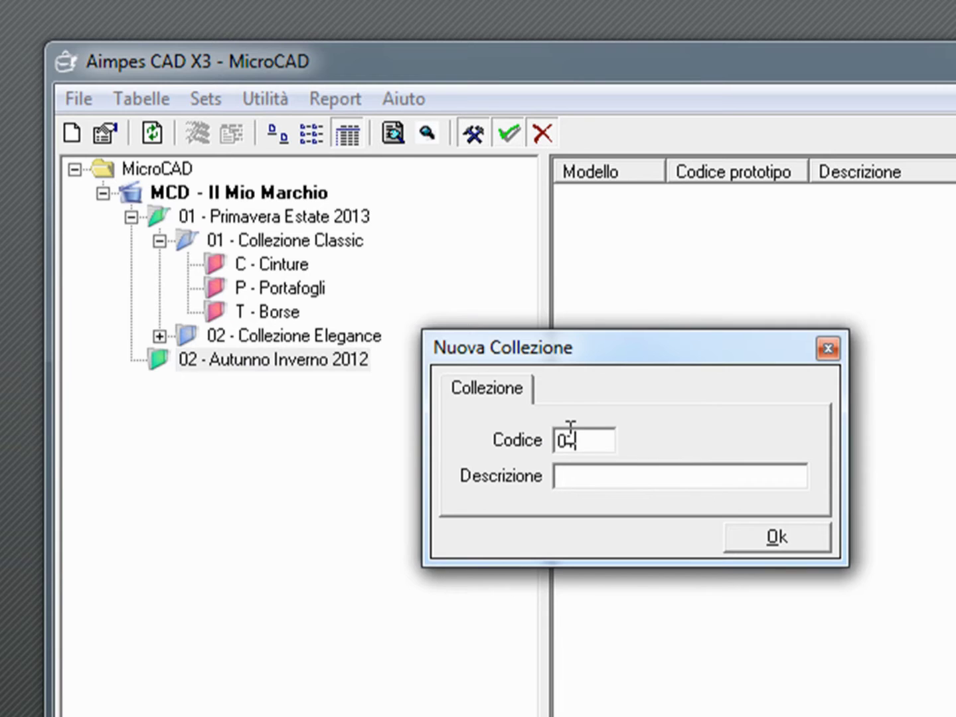
click(618, 475)
text(Collezio)
text(ne Sport)
click(754, 528)
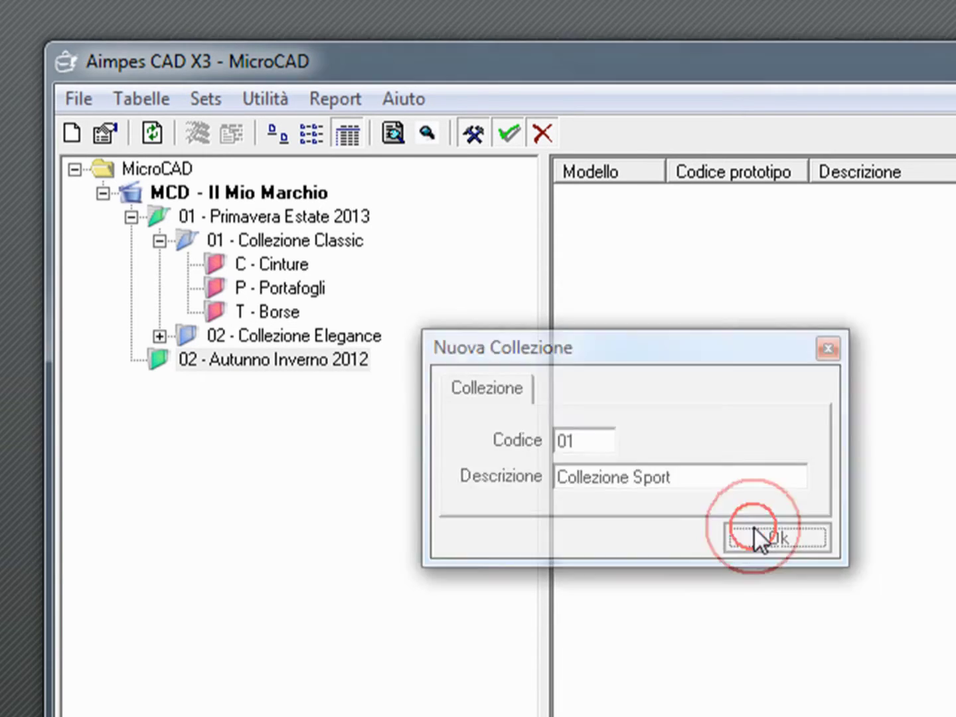
- Add a T - Borse product category inside Collezione Sport
right_click(331, 388)
click(399, 406)
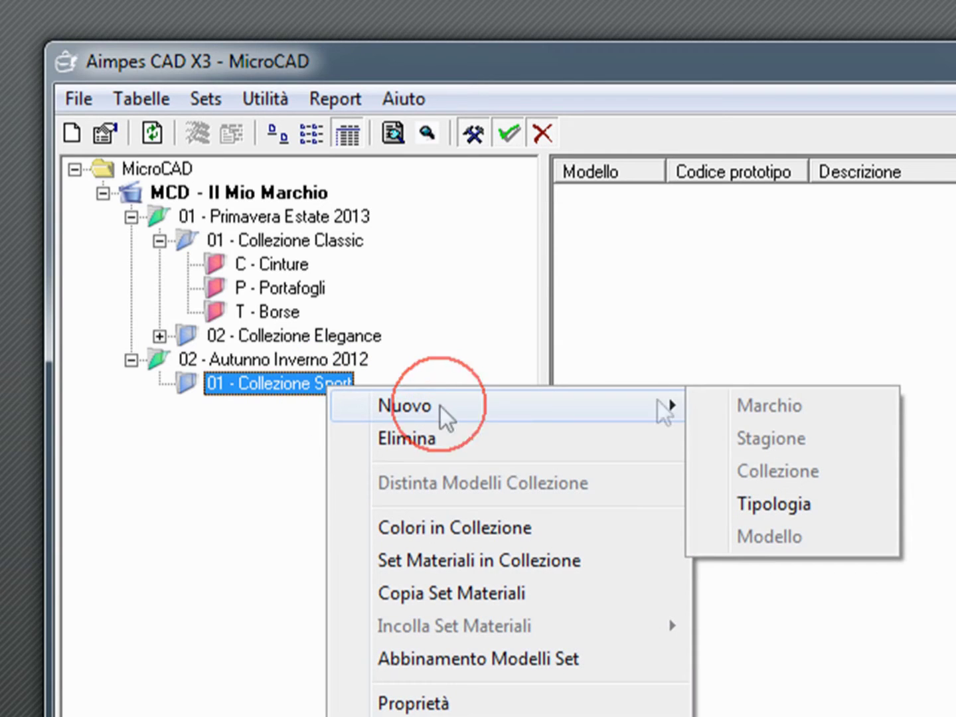
click(779, 506)
click(765, 476)
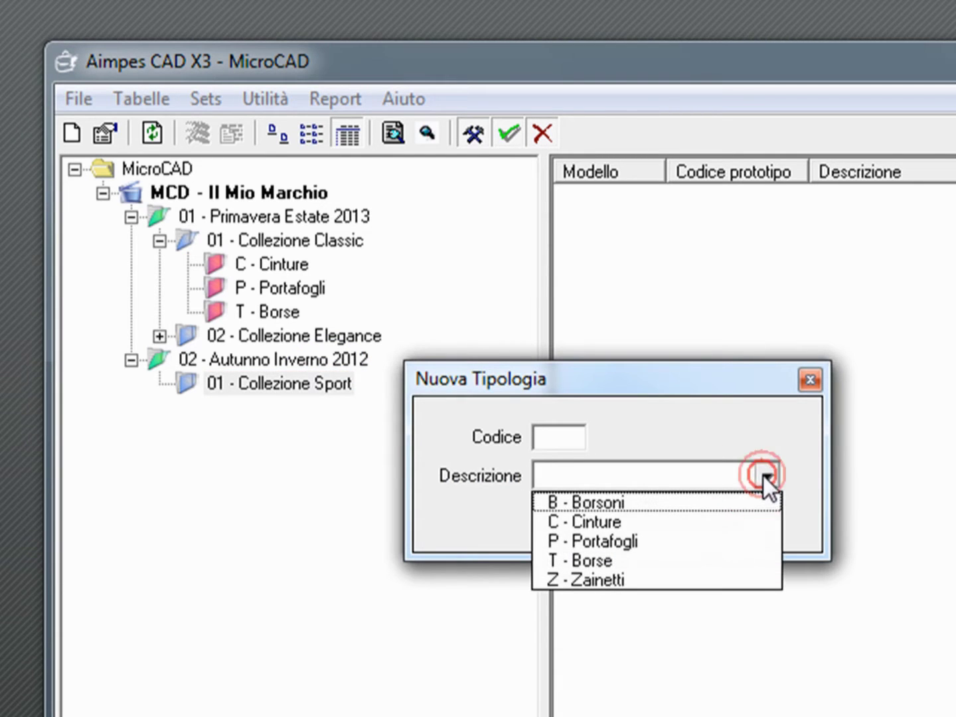
click(645, 561)
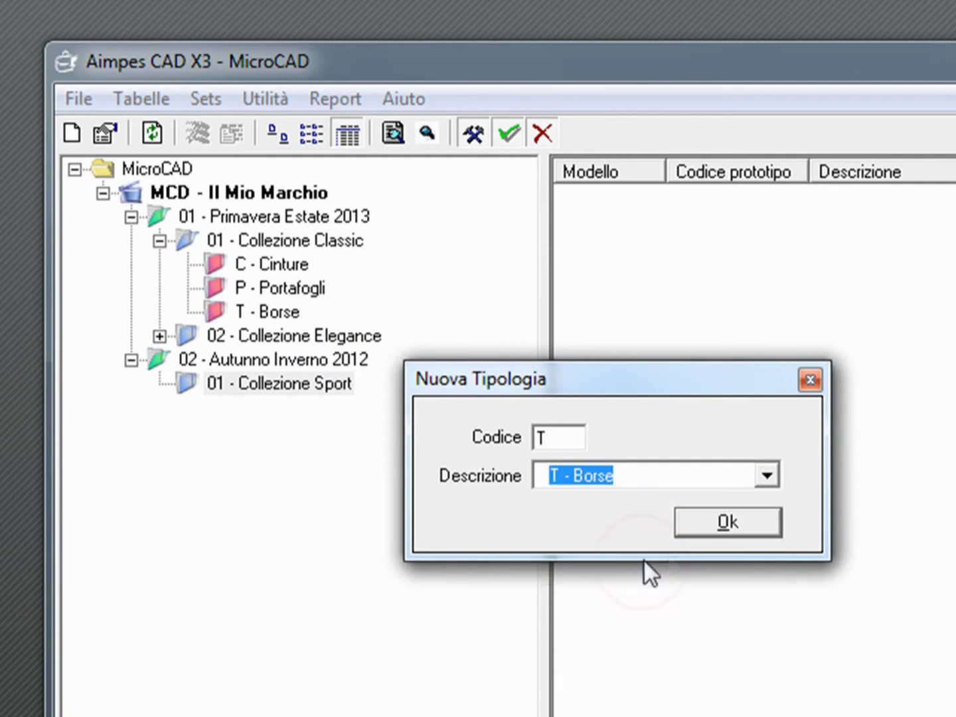
click(709, 524)
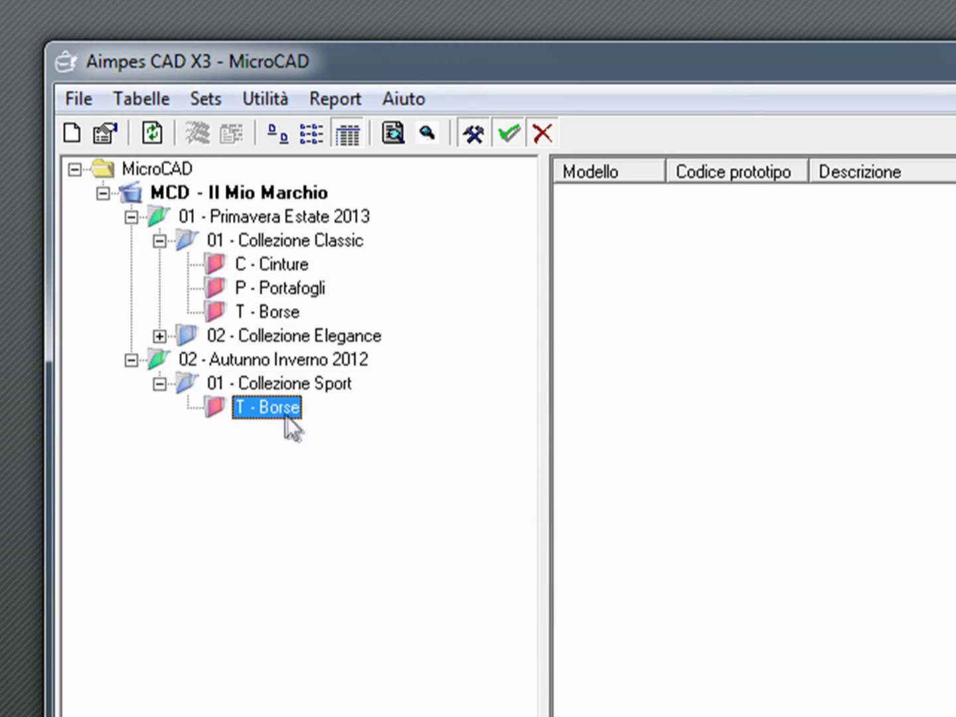
- Create model code 01, Borsa Demo, checking its sketch and photo pages before confirming
click(452, 272)
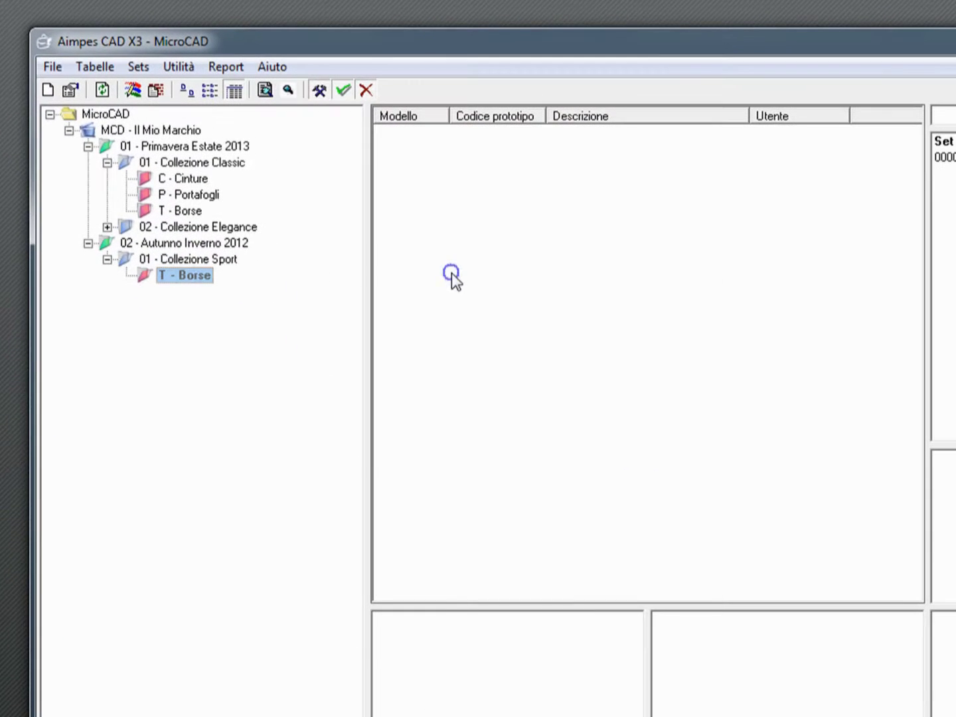
right_click(452, 273)
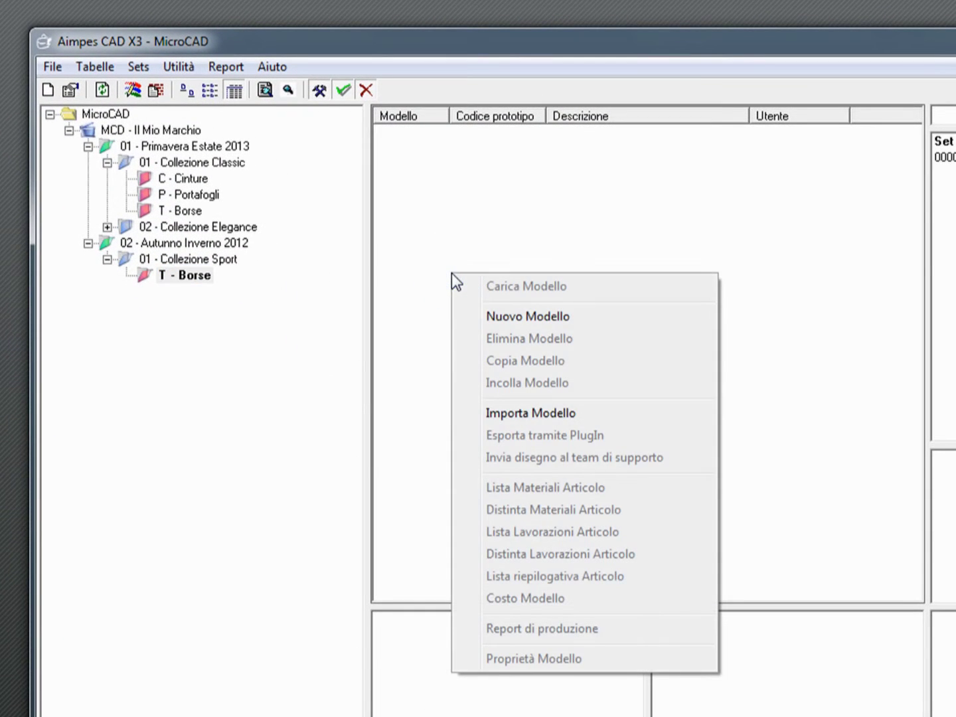
click(513, 318)
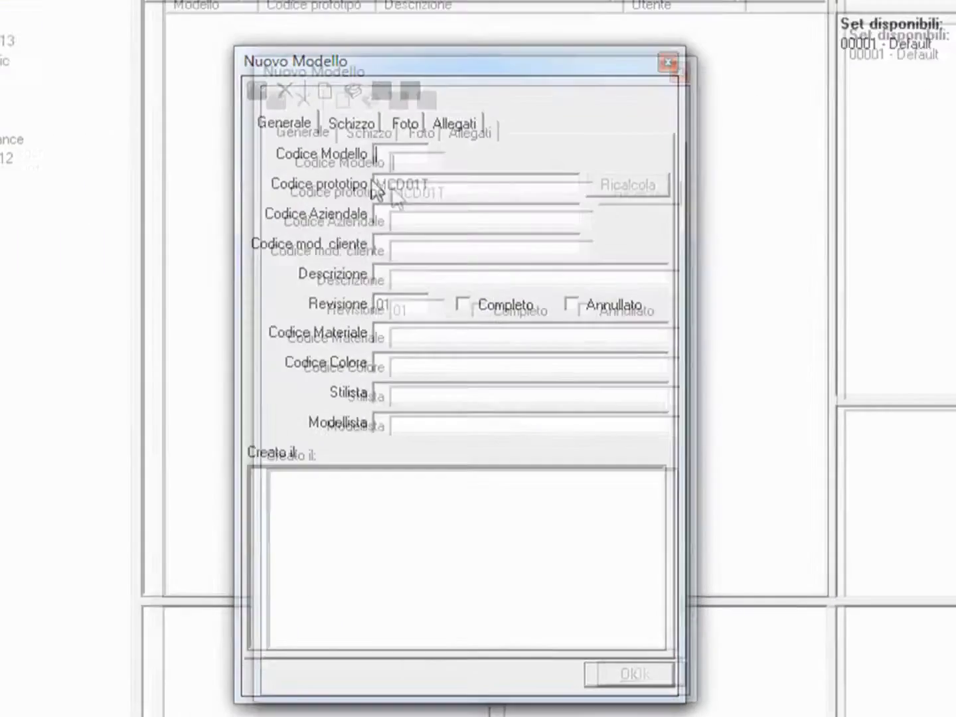
text(0)
text(1)
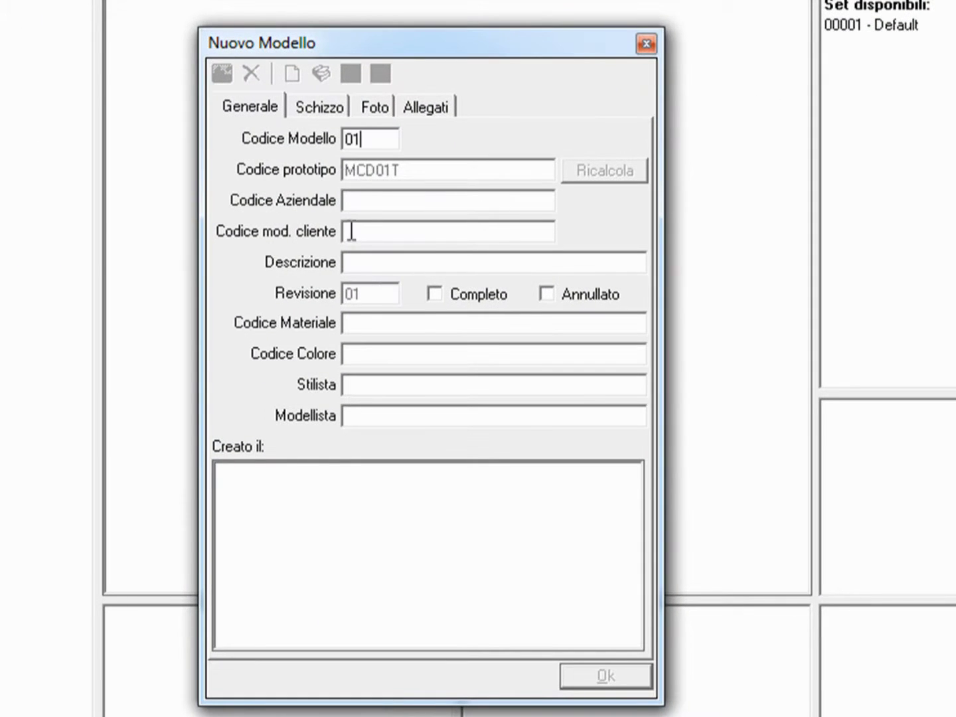
click(437, 267)
text(Borsa Demo)
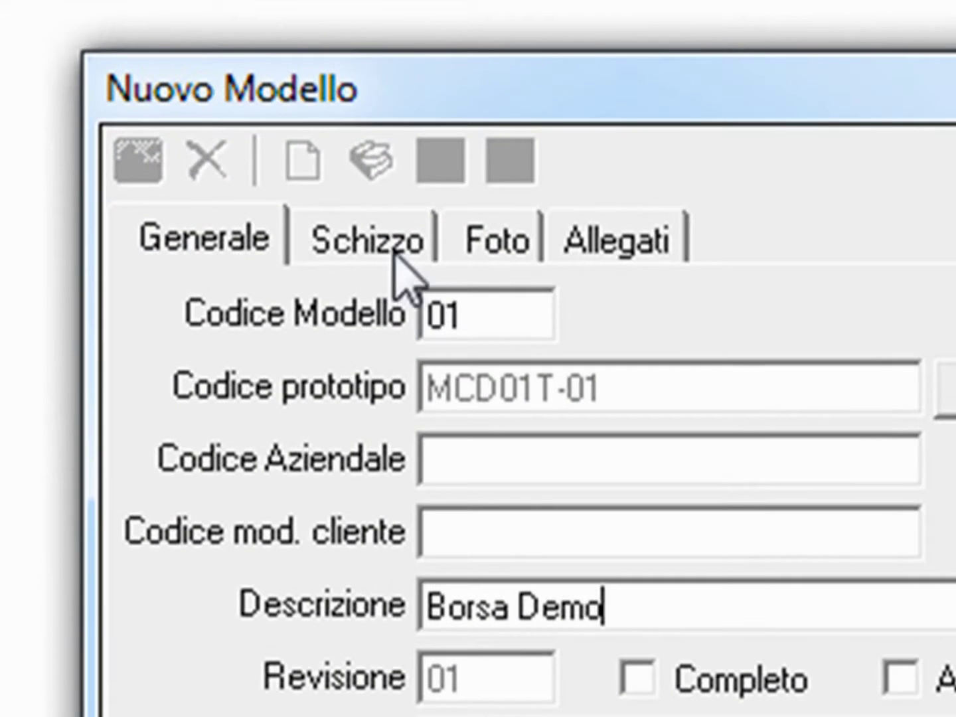
click(330, 110)
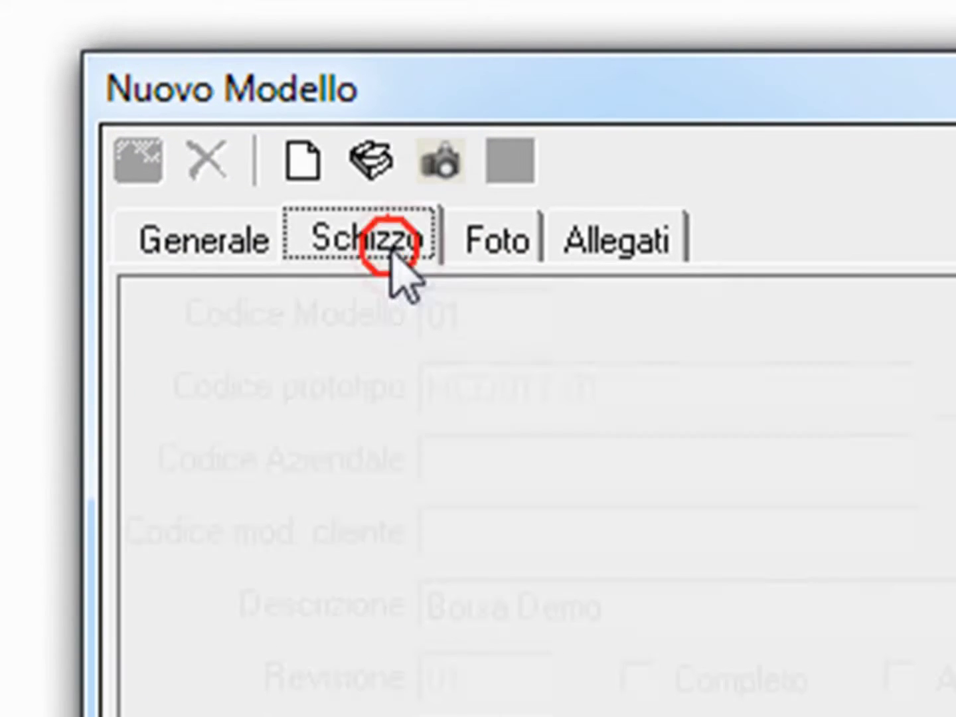
click(498, 245)
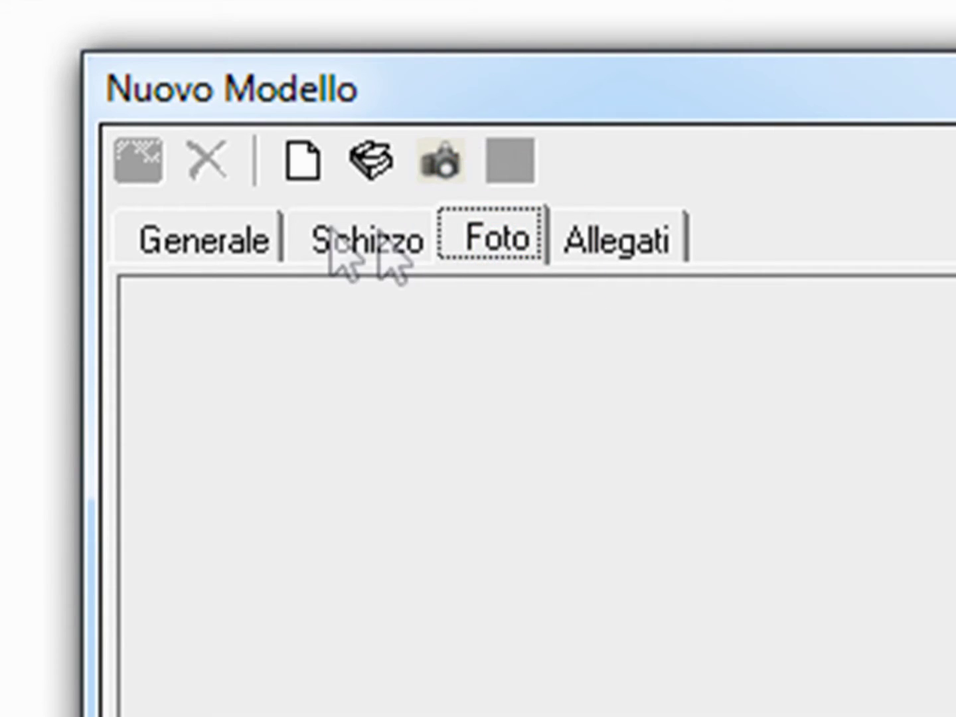
click(225, 242)
click(565, 536)
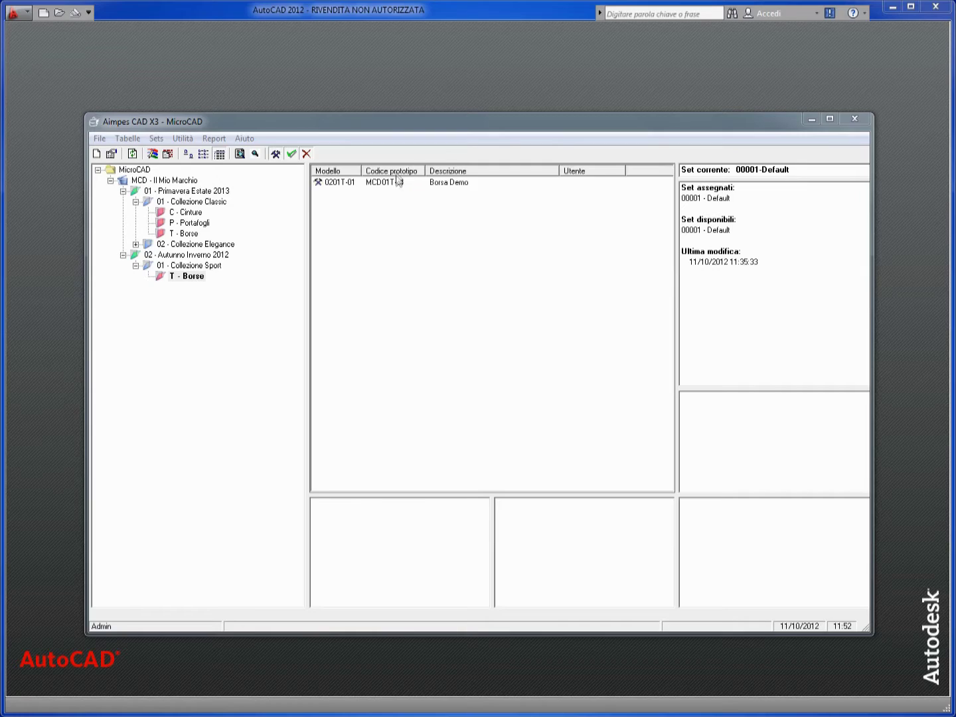
- Open model 0201T-01 Borsa Demo to load its drawing and structure editor
click(398, 182)
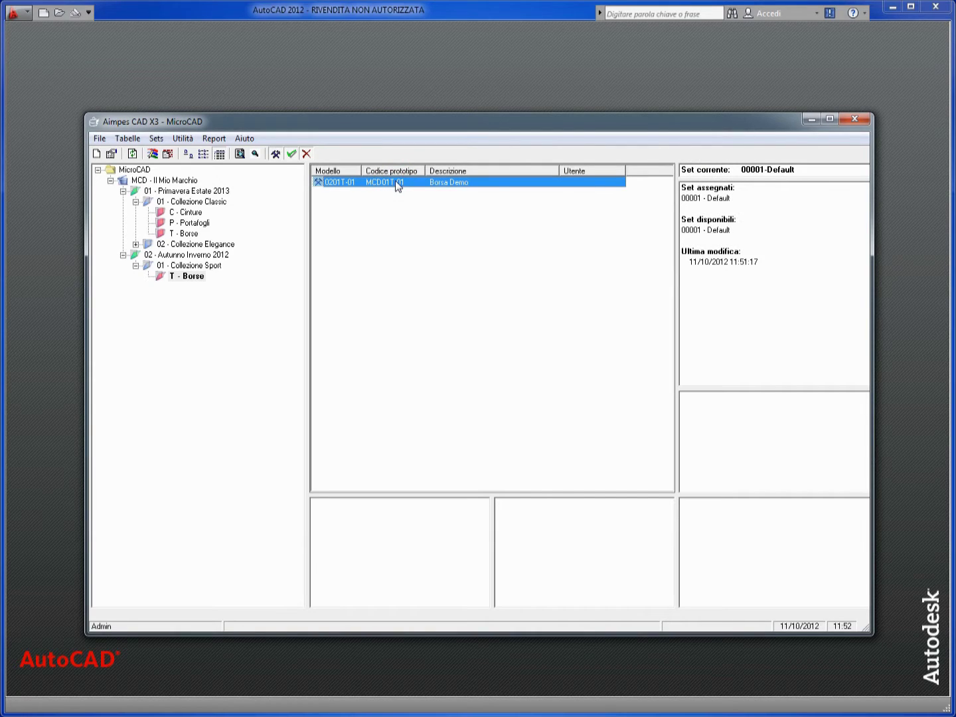
double_click(395, 183)
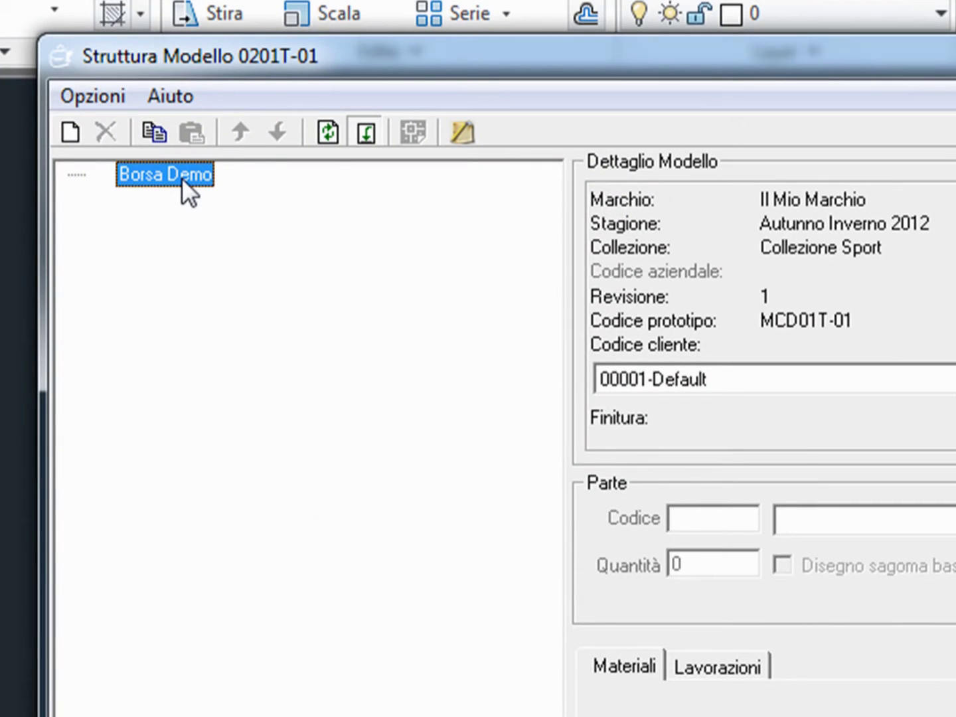
- Add an Esterno borsa part to Borsa Demo without a base shape
right_click(182, 178)
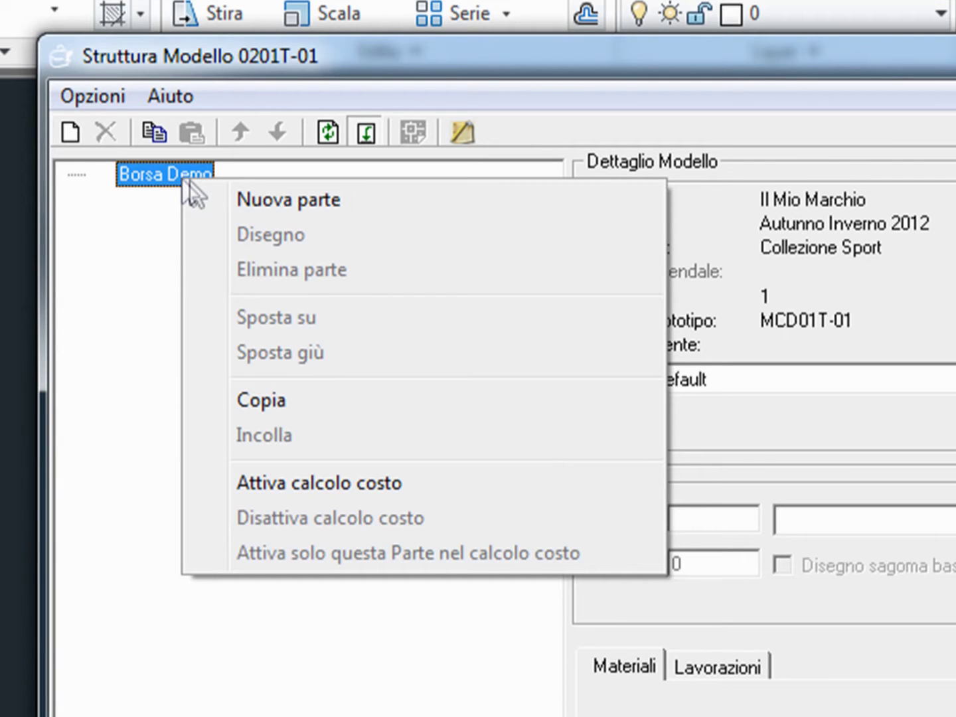
click(246, 199)
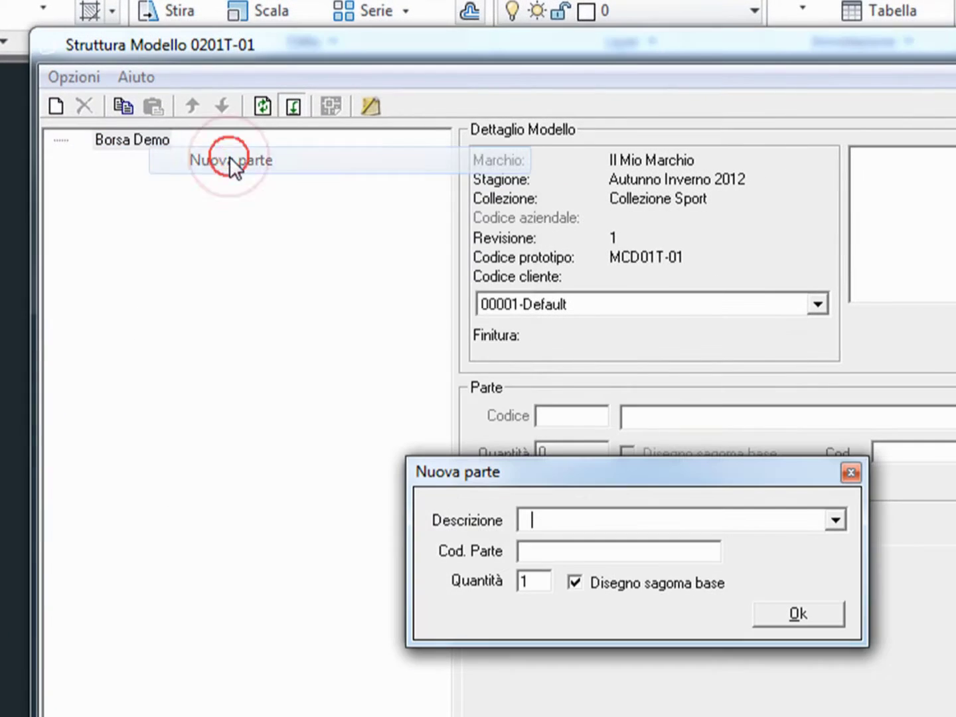
text(E)
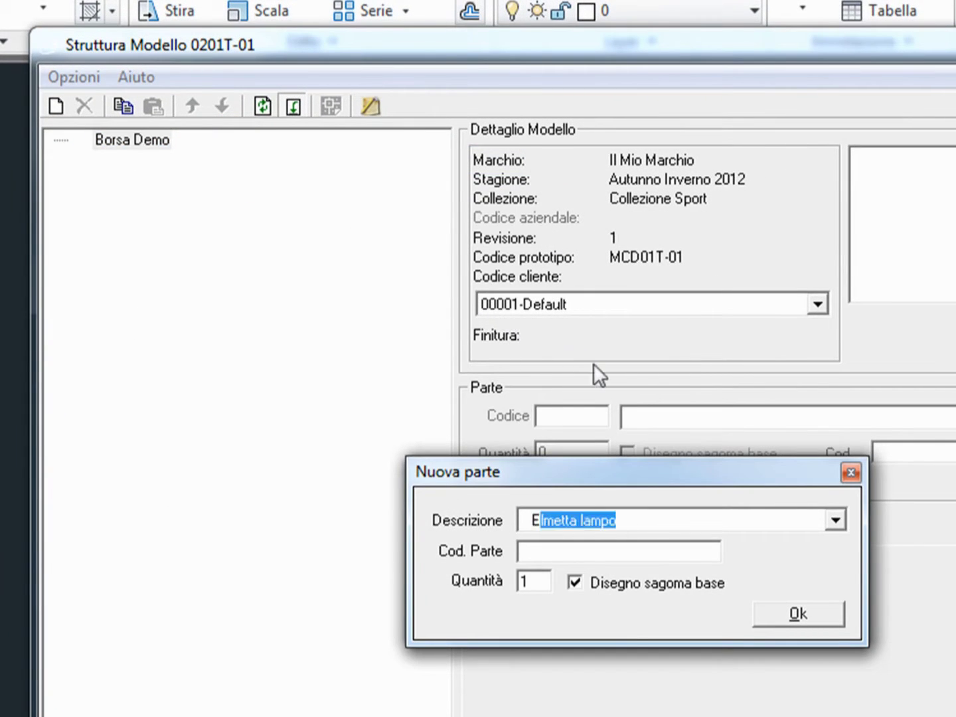
text(sterno borsa)
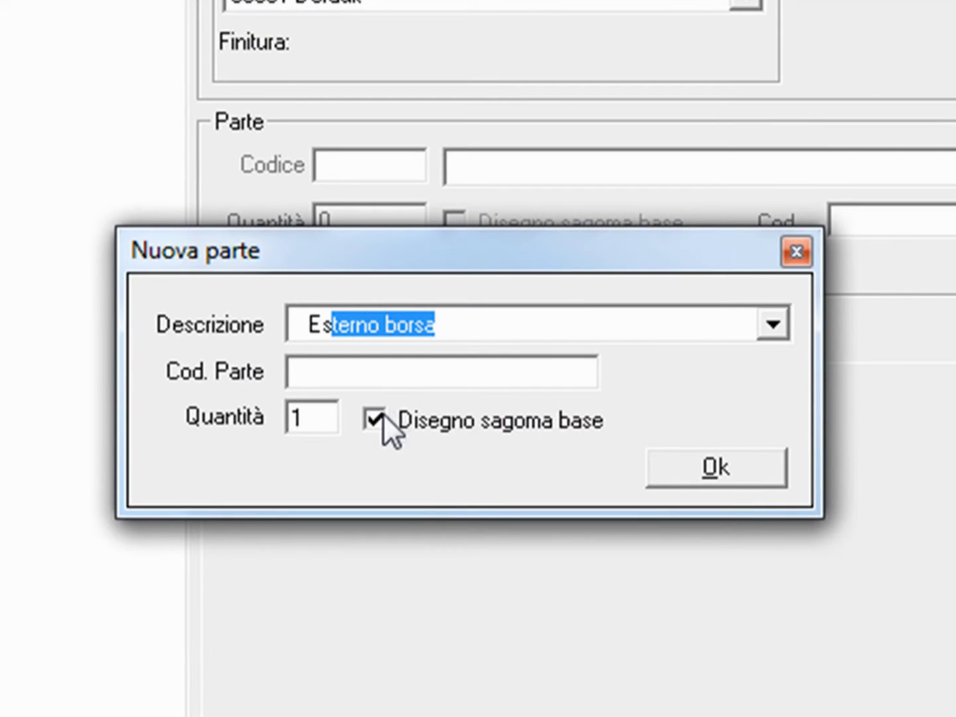
click(383, 413)
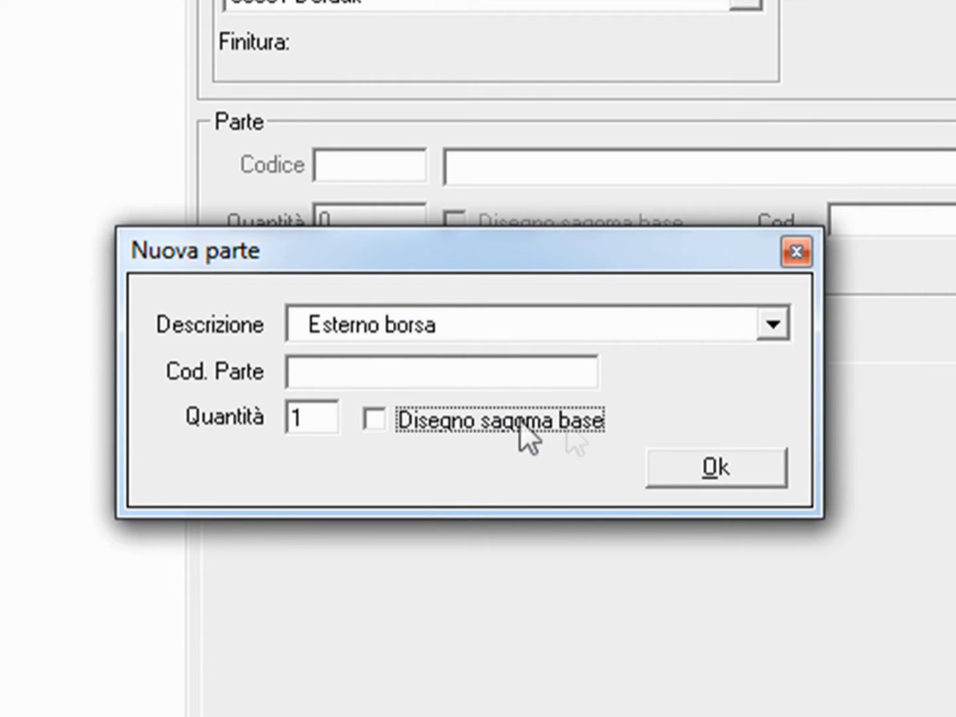
click(691, 471)
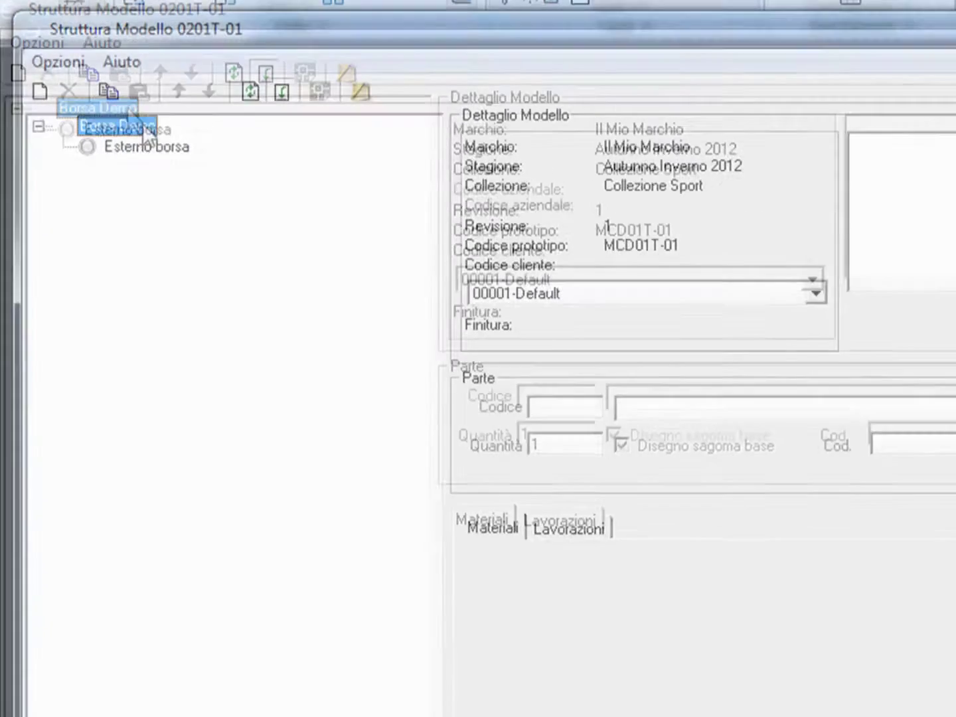
- Add a Quadrante davanti part under Esterno borsa
right_click(168, 155)
click(246, 176)
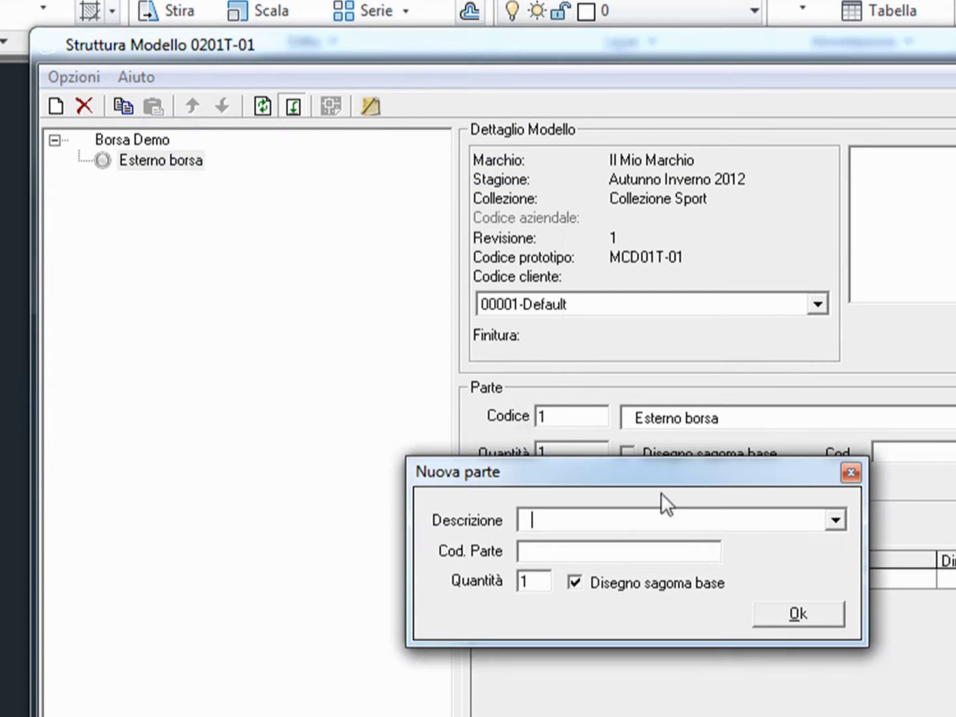
text(Q)
click(835, 523)
click(754, 594)
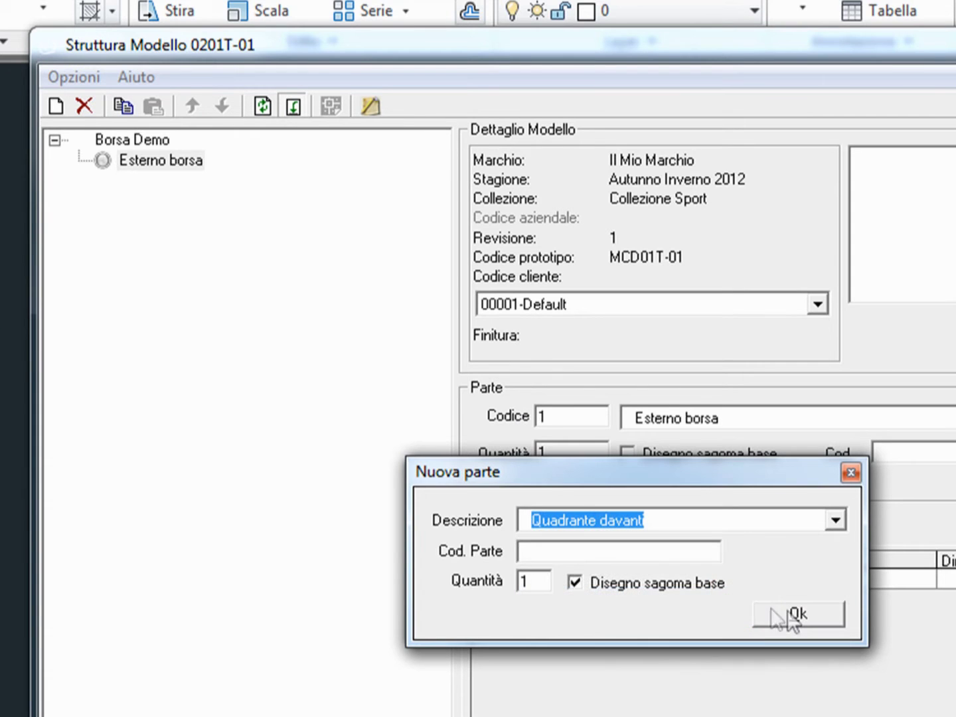
click(789, 610)
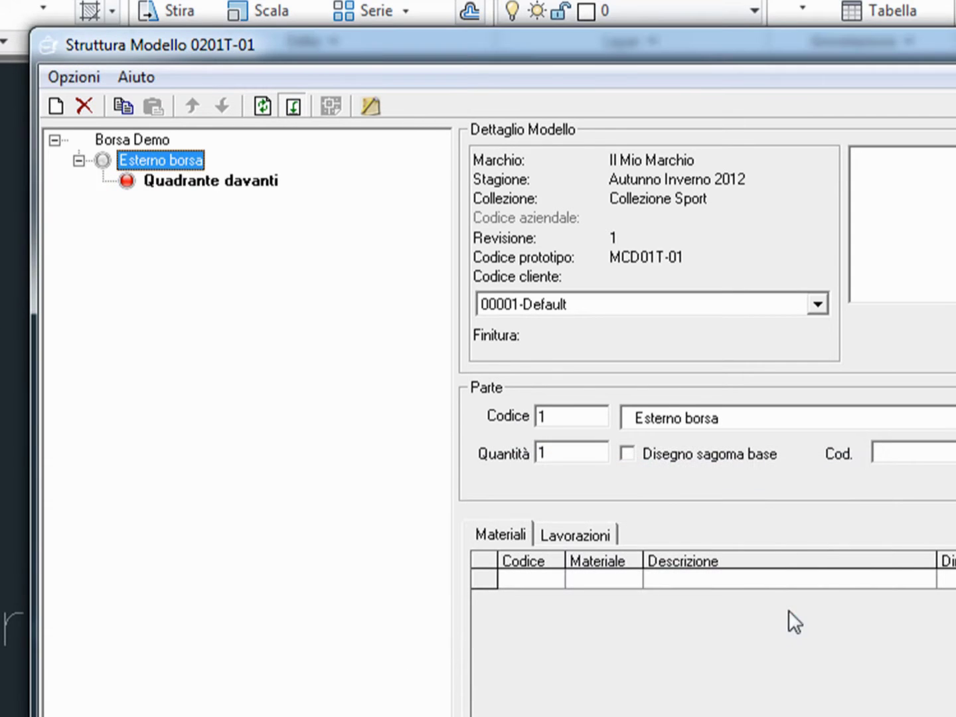
- Add a Quadrante dietro part under Esterno borsa
right_click(182, 158)
click(244, 174)
text(Q)
click(837, 523)
click(840, 656)
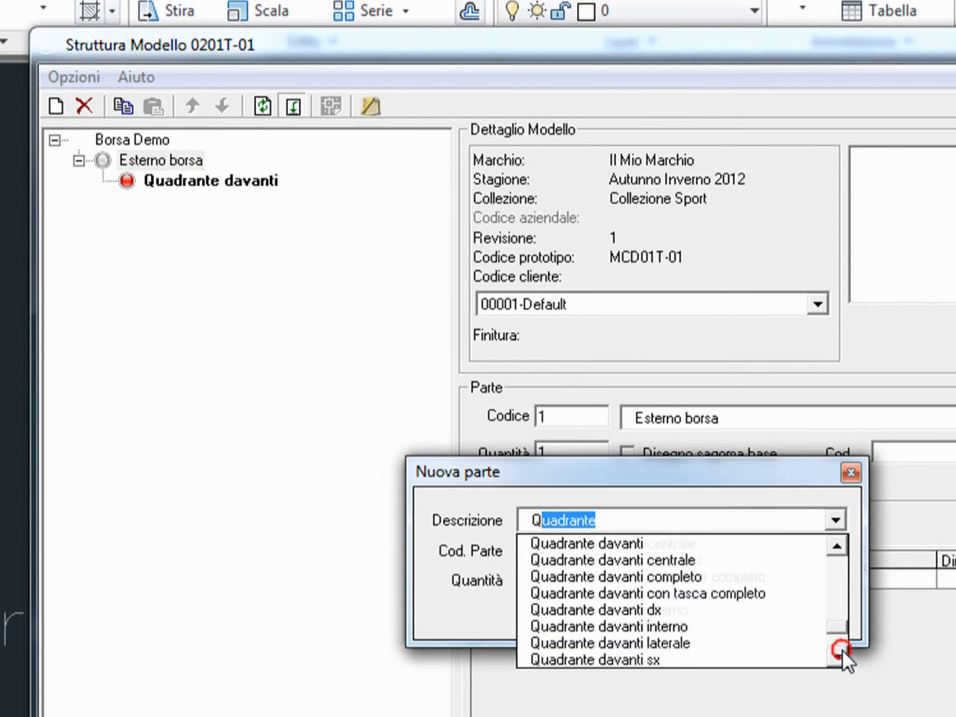
click(723, 642)
click(771, 621)
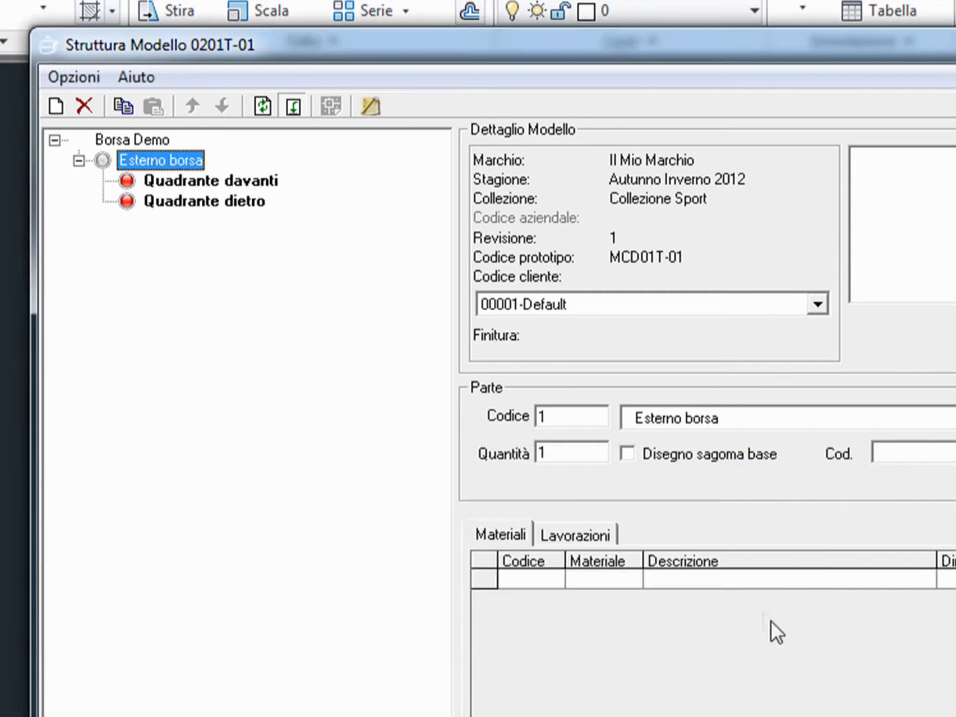
- Add Fianchi and Fondo parts under Esterno borsa
text(Fon)
click(782, 621)
text(Fo)
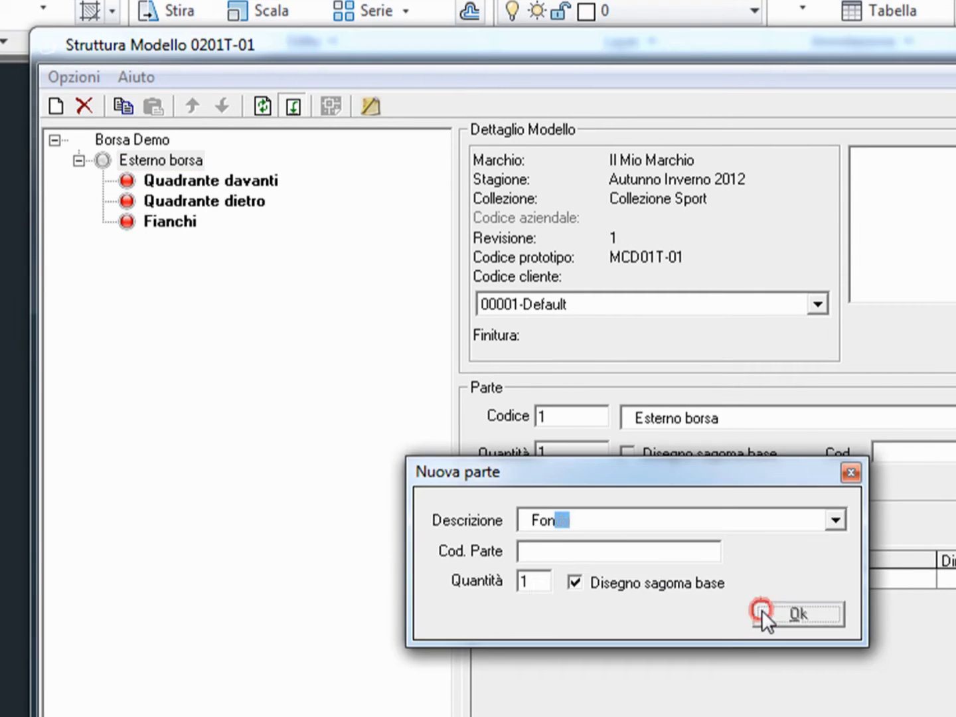
click(762, 615)
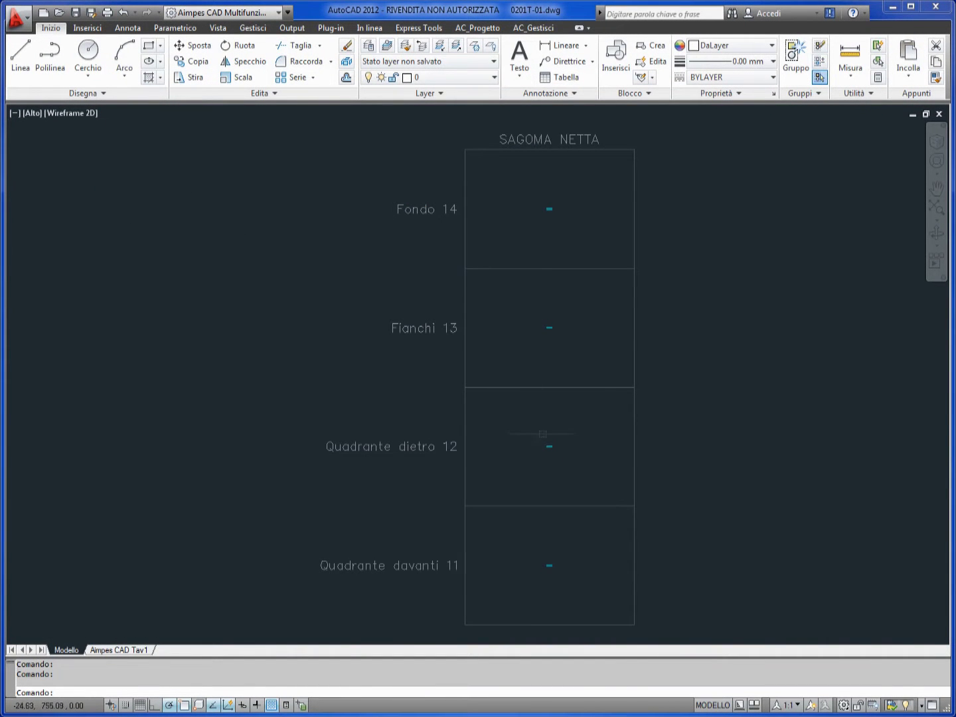
- Zoom in to read the part label, then reopen Struttura Modello on Quadrante davanti
scroll(542, 433, up, 3)
scroll(548, 439, up, 3)
scroll(551, 457, up, 2)
scroll(553, 461, up, 1)
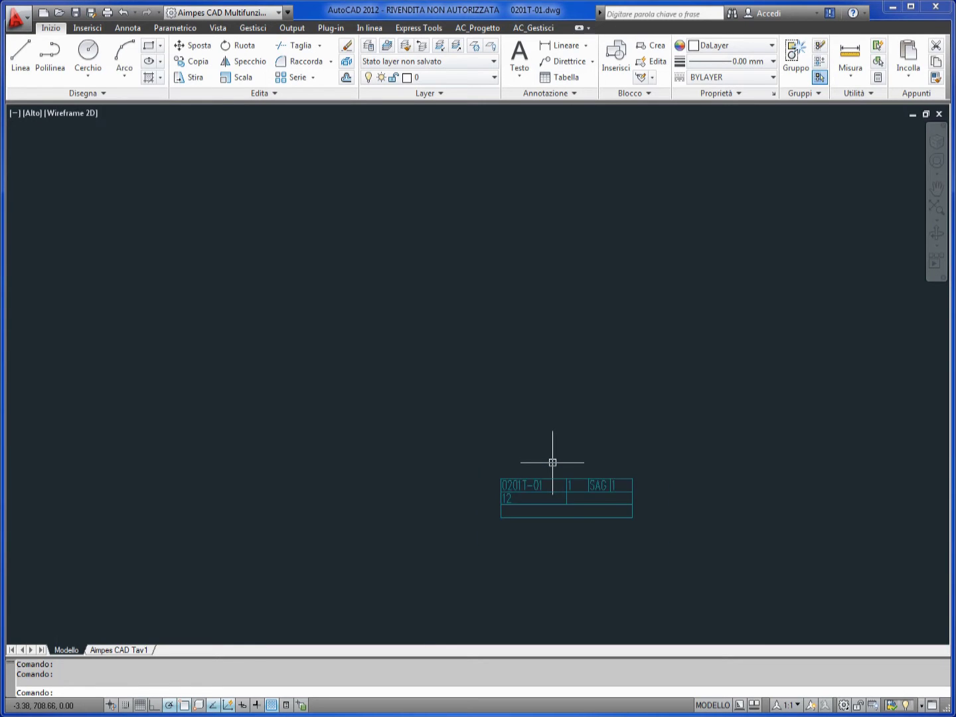
scroll(553, 462, up, 2)
scroll(553, 463, down, 8)
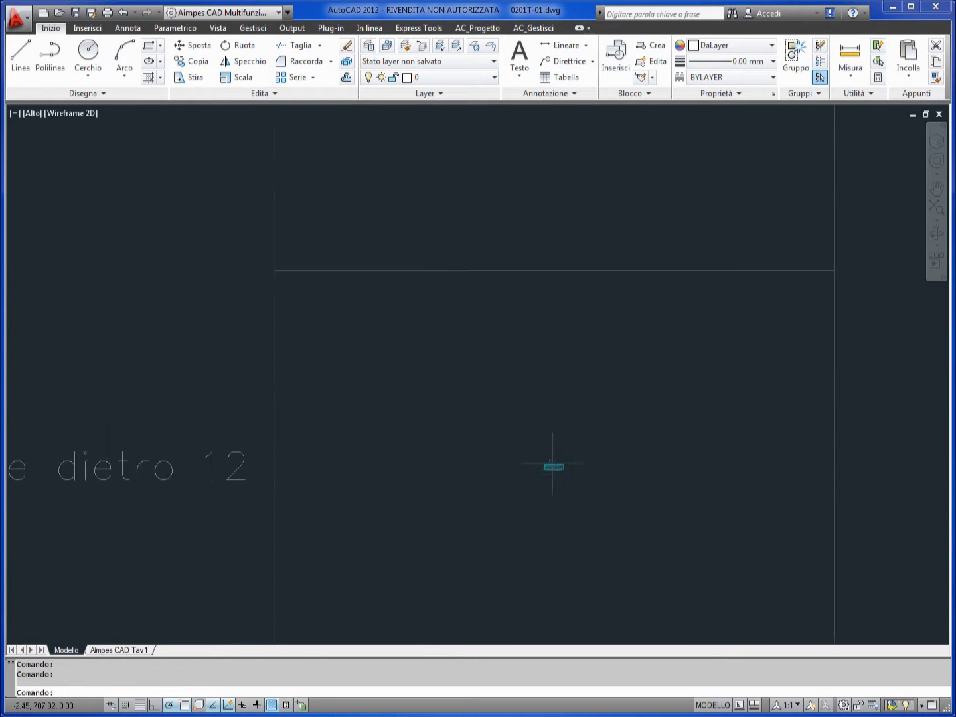
scroll(553, 463, down, 5)
double_click(553, 463)
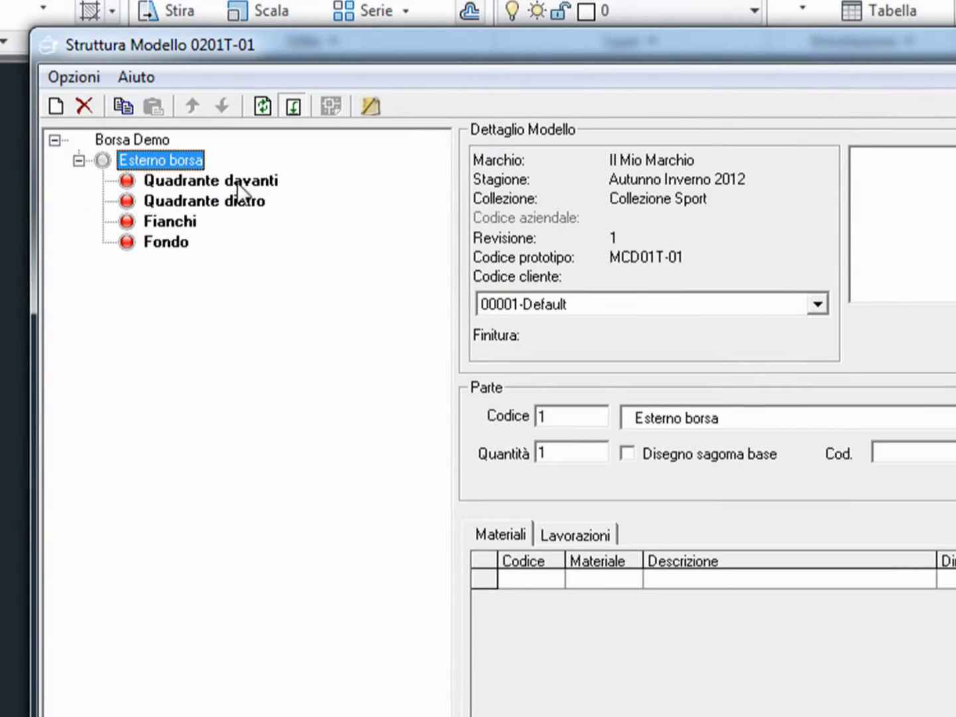
click(237, 182)
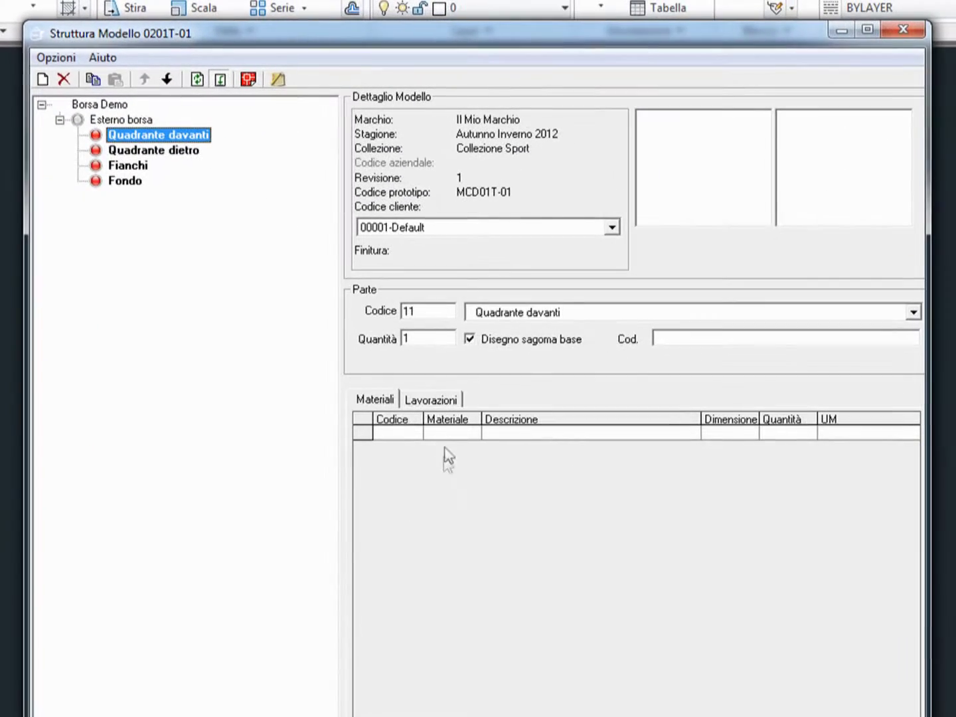
- Assign materials E01 (OASI PELLE VITELLO) and R01 (SALPA SPECIAL 0,6) to Quadrante davanti
right_click(441, 470)
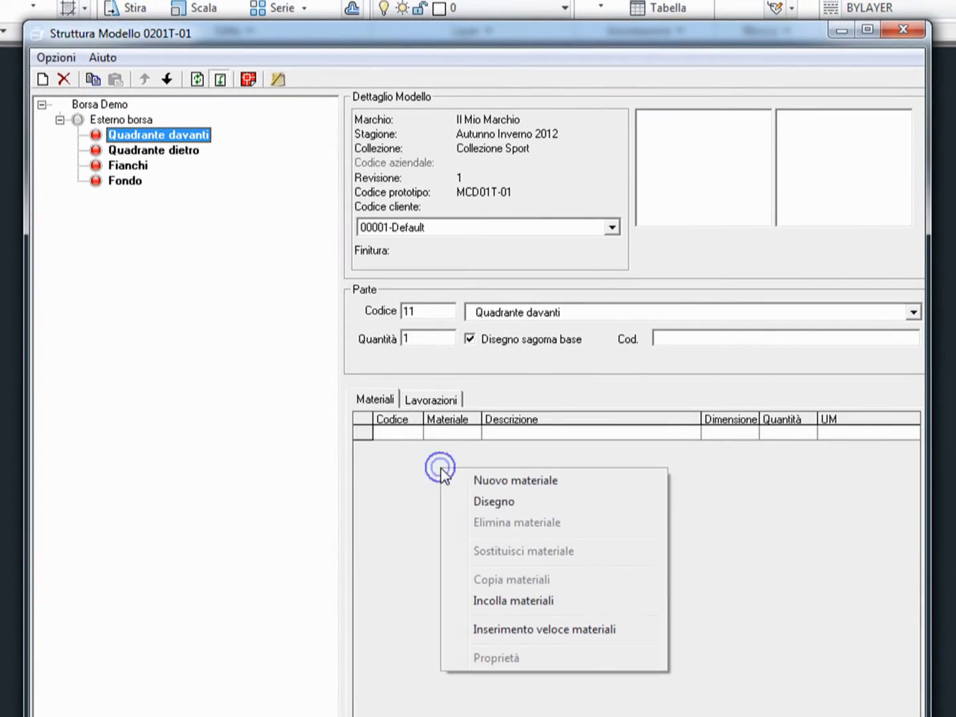
click(495, 480)
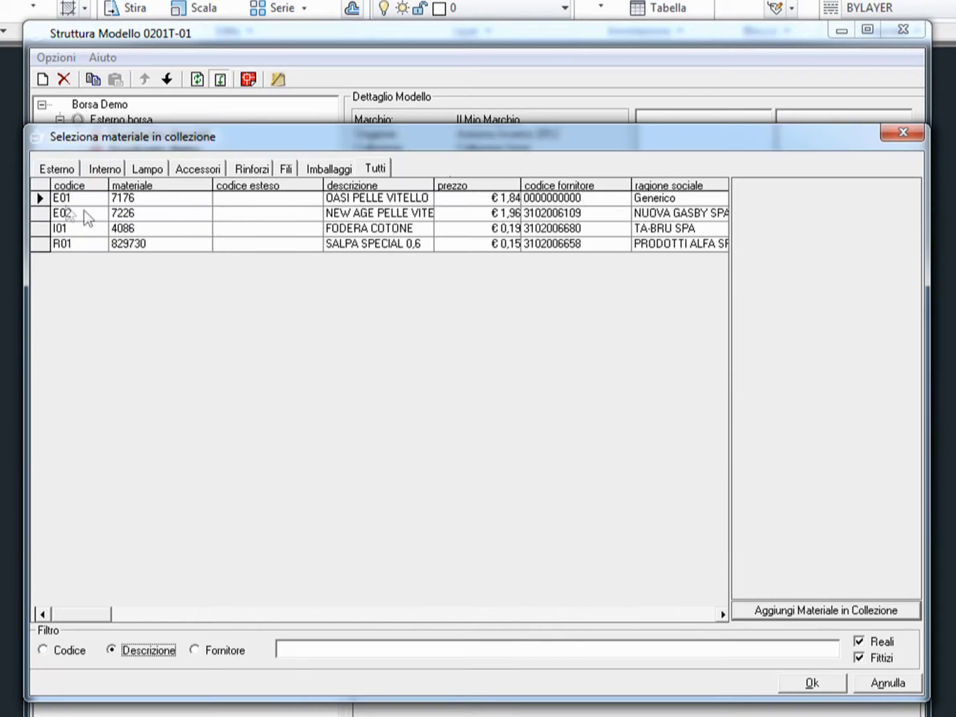
click(807, 684)
click(731, 587)
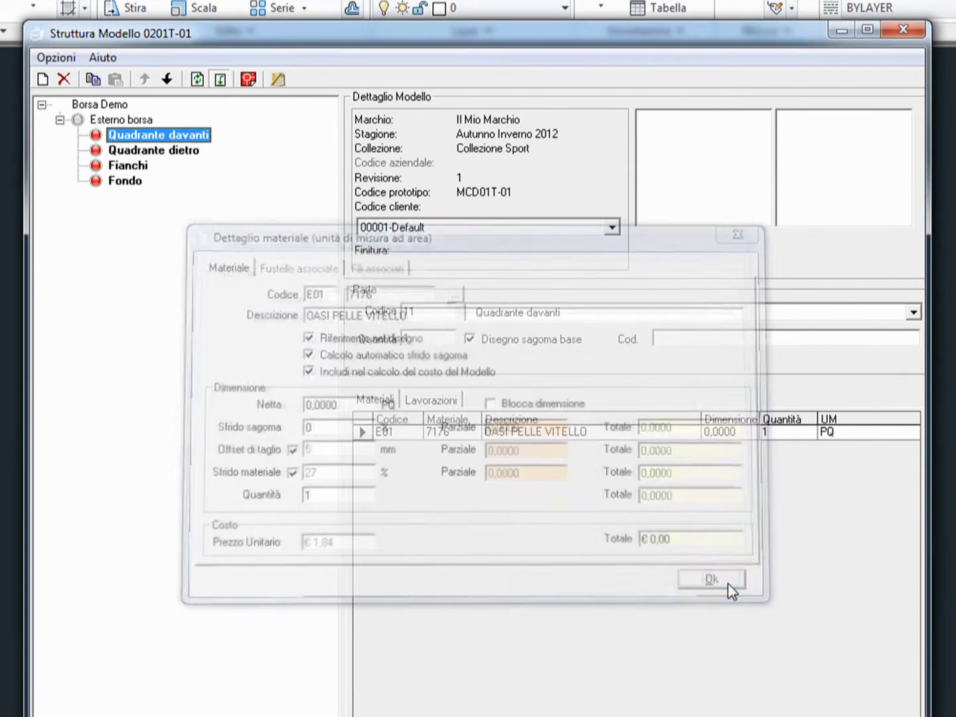
right_click(467, 476)
click(499, 491)
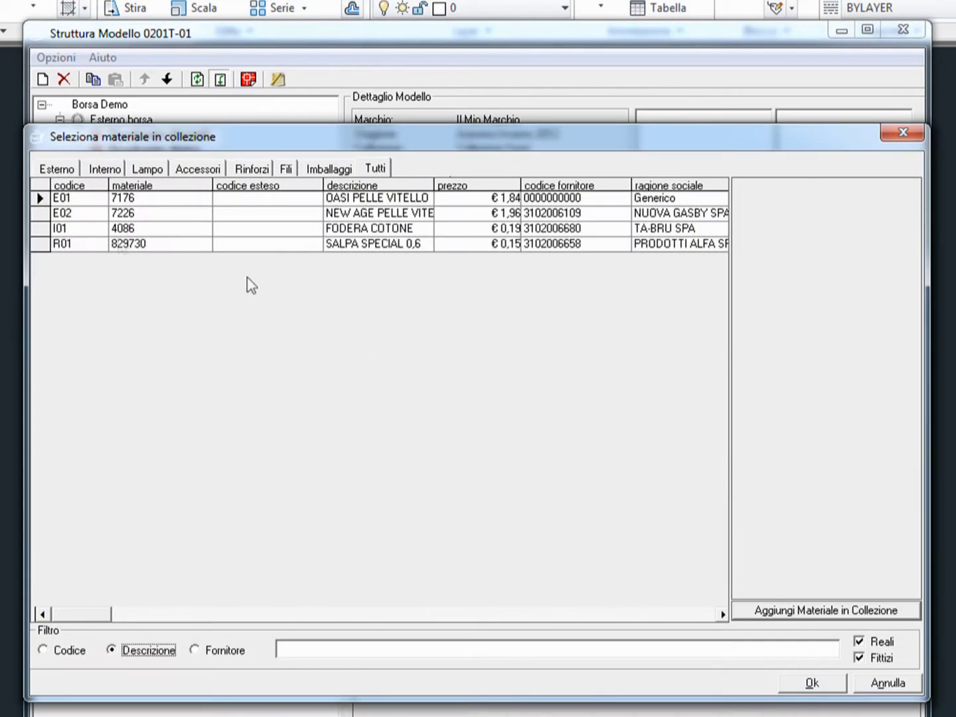
click(249, 244)
click(804, 681)
click(710, 582)
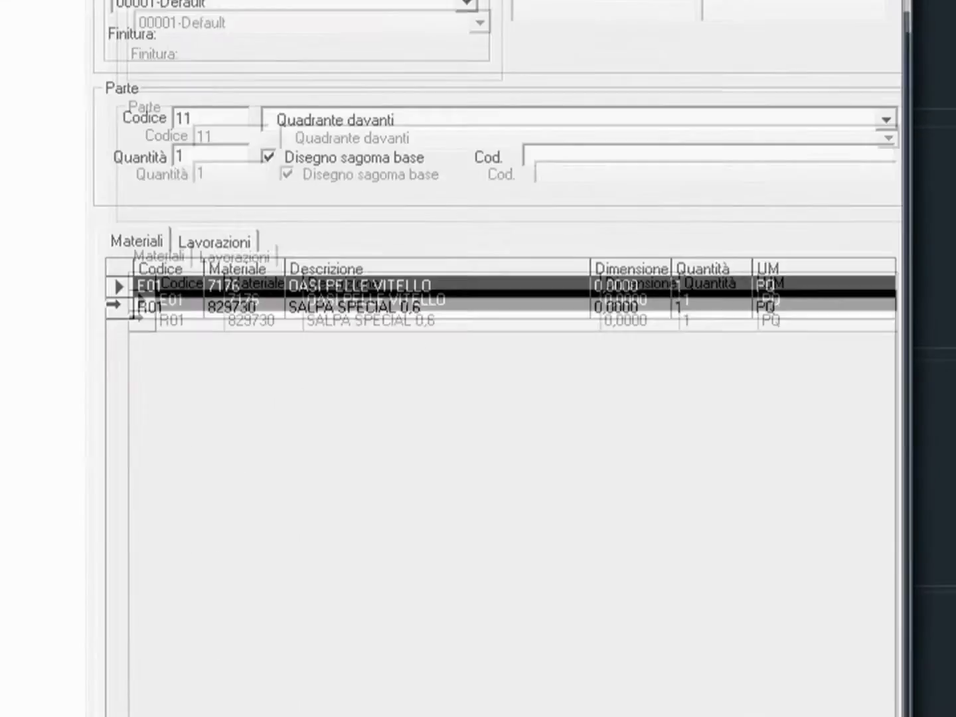
- Copy Quadrante davanti's materials and paste E01 and R01 into Quadrante dietro
right_click(75, 285)
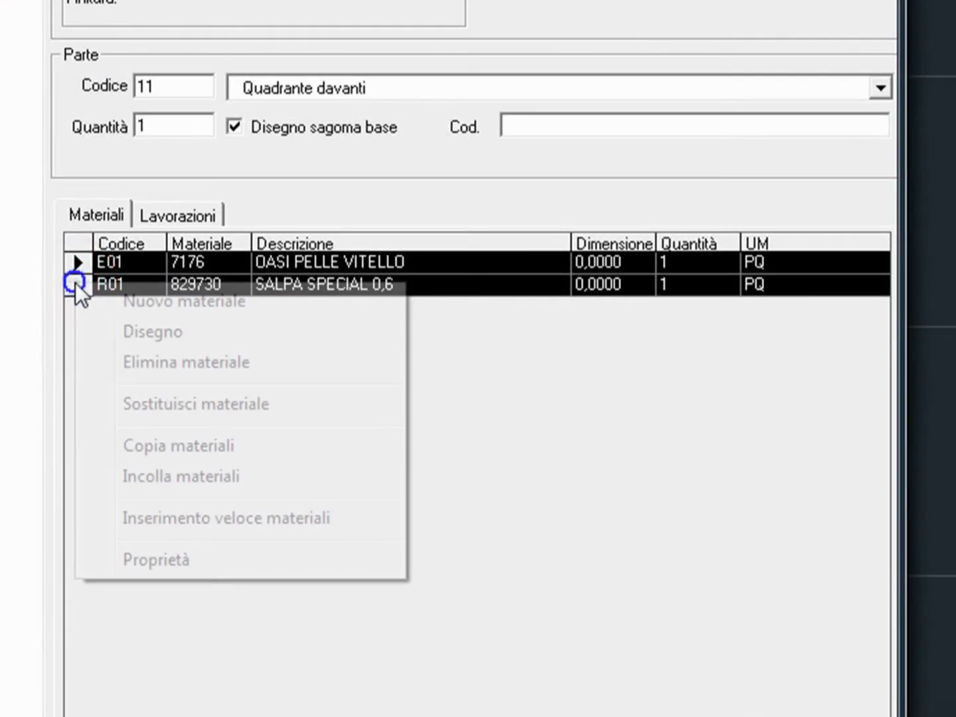
click(145, 443)
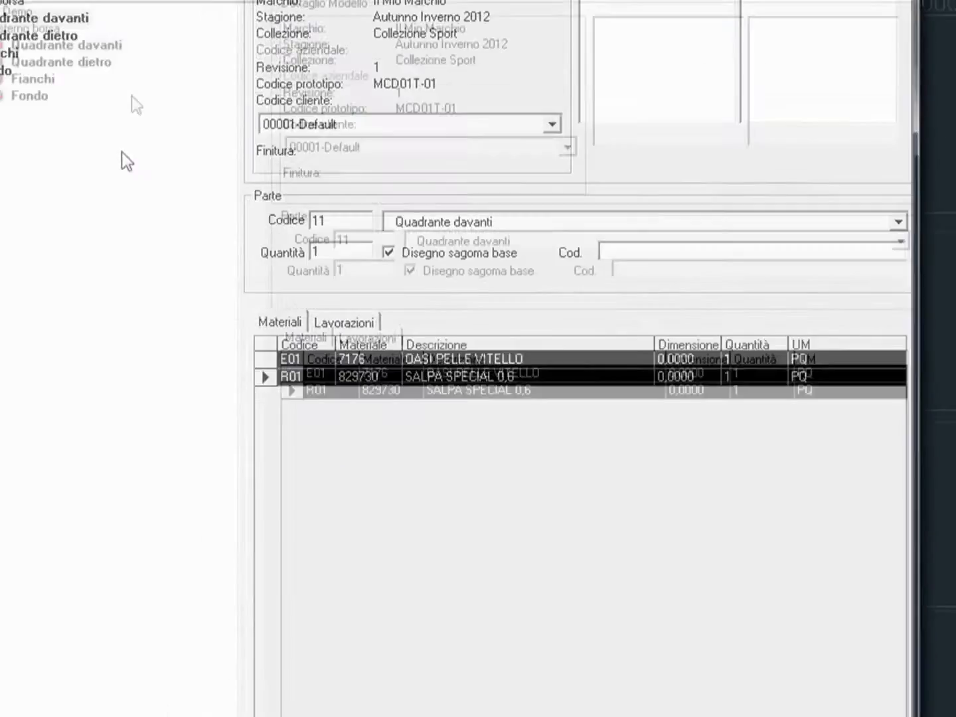
click(152, 117)
right_click(506, 492)
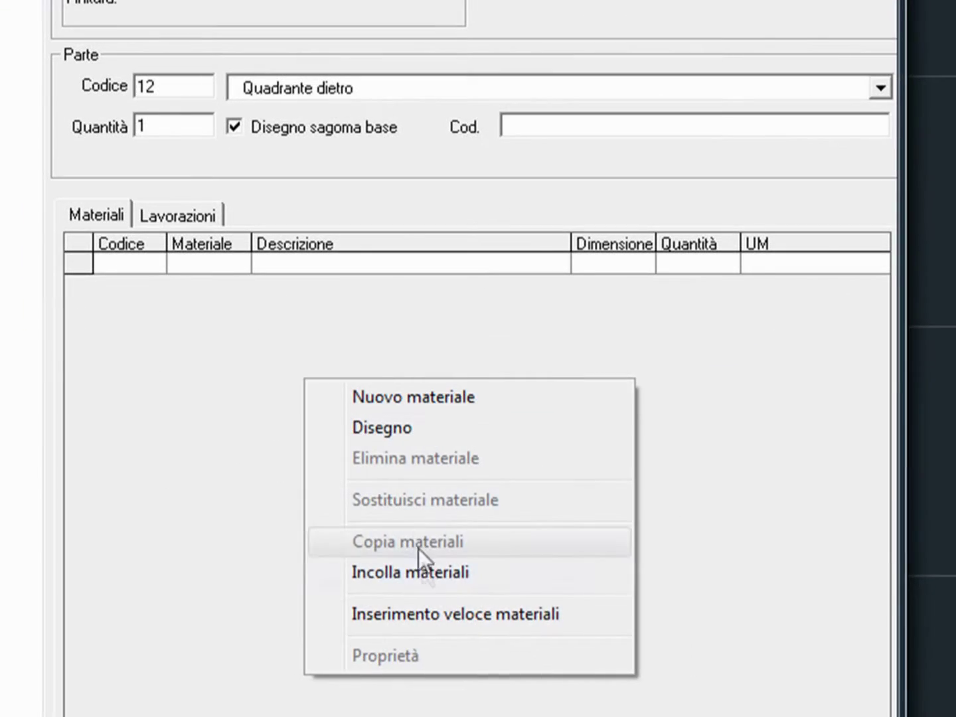
click(578, 617)
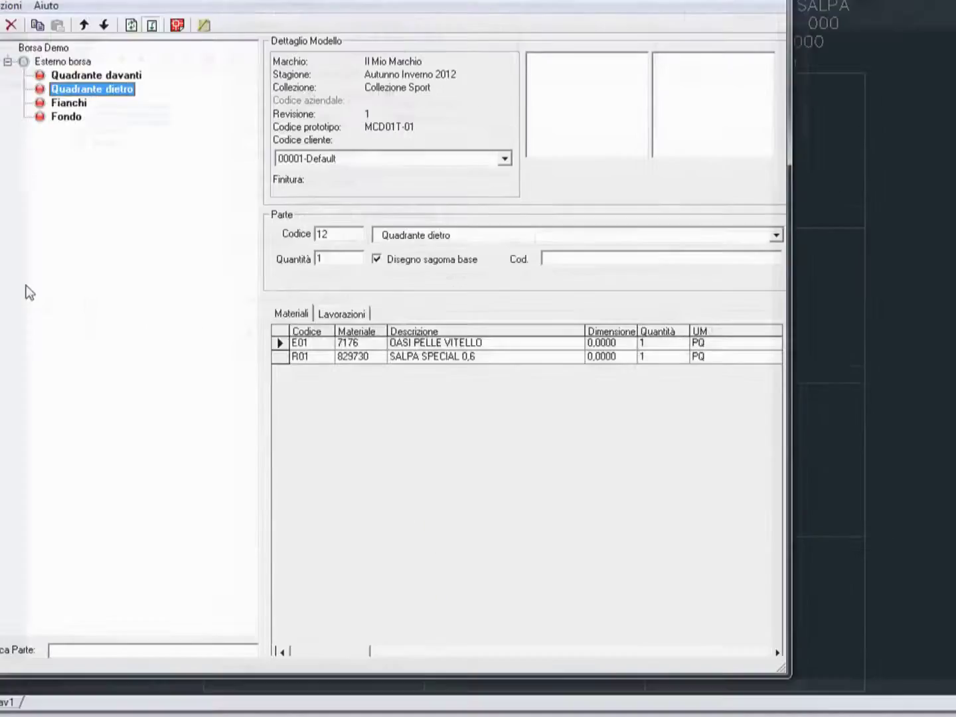
key(Return)
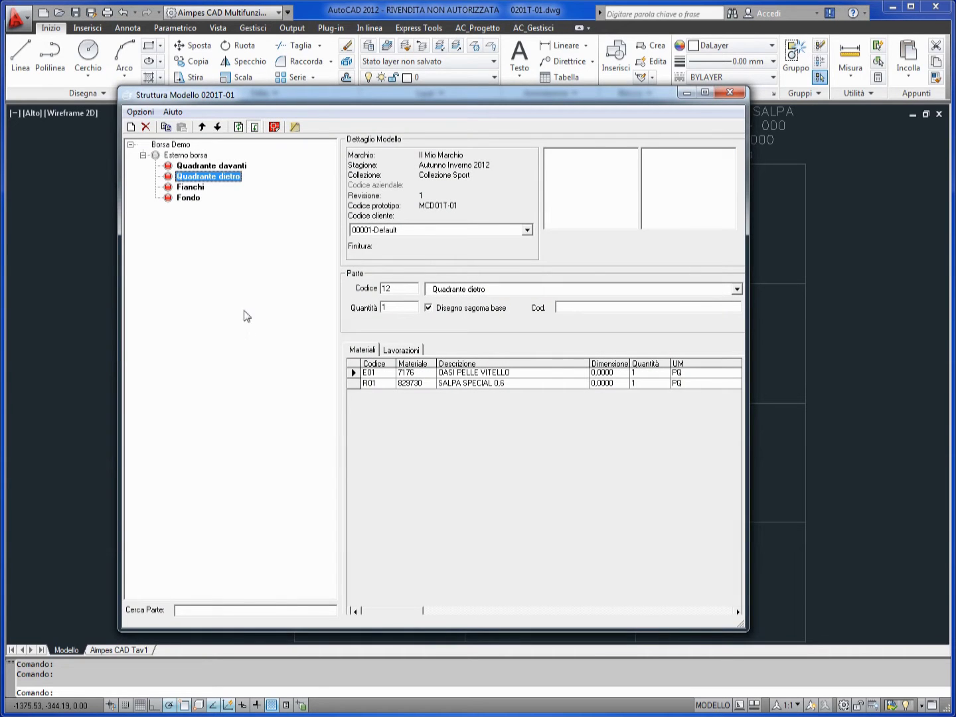
- Paste materials E02 and R01 into the Fondo part and close Struttura Modello
click(194, 189)
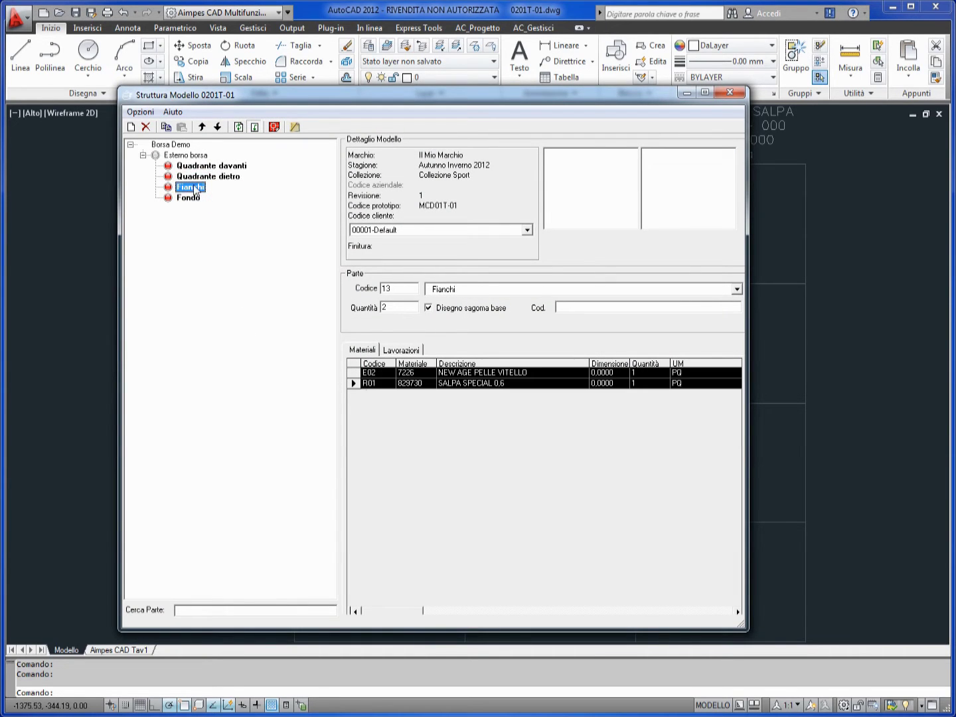
click(188, 198)
right_click(445, 463)
click(504, 553)
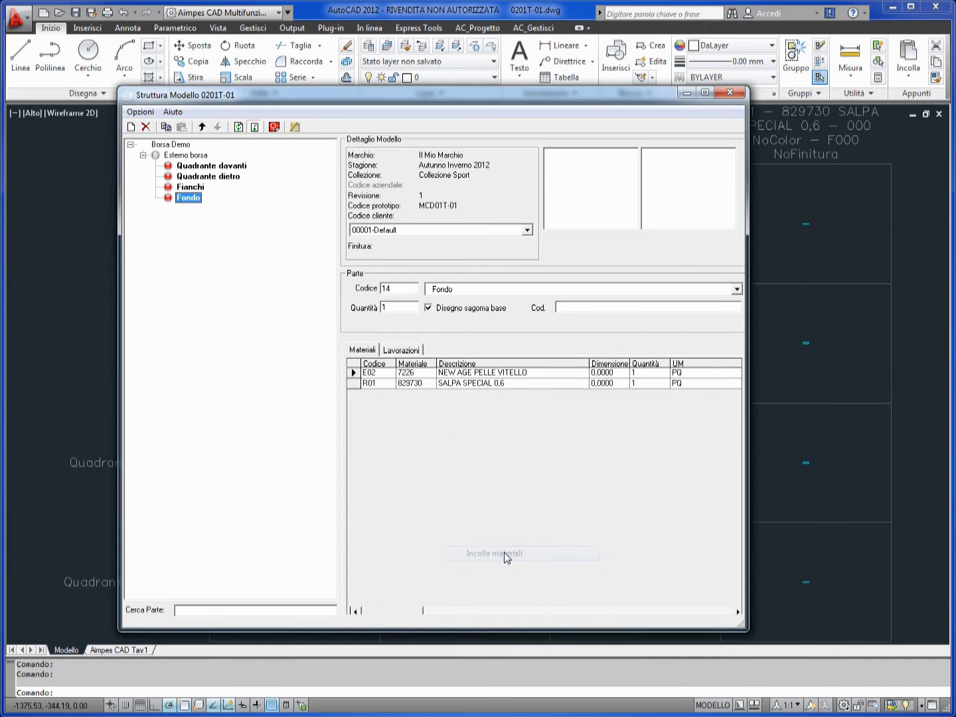
click(86, 327)
key(Escape)
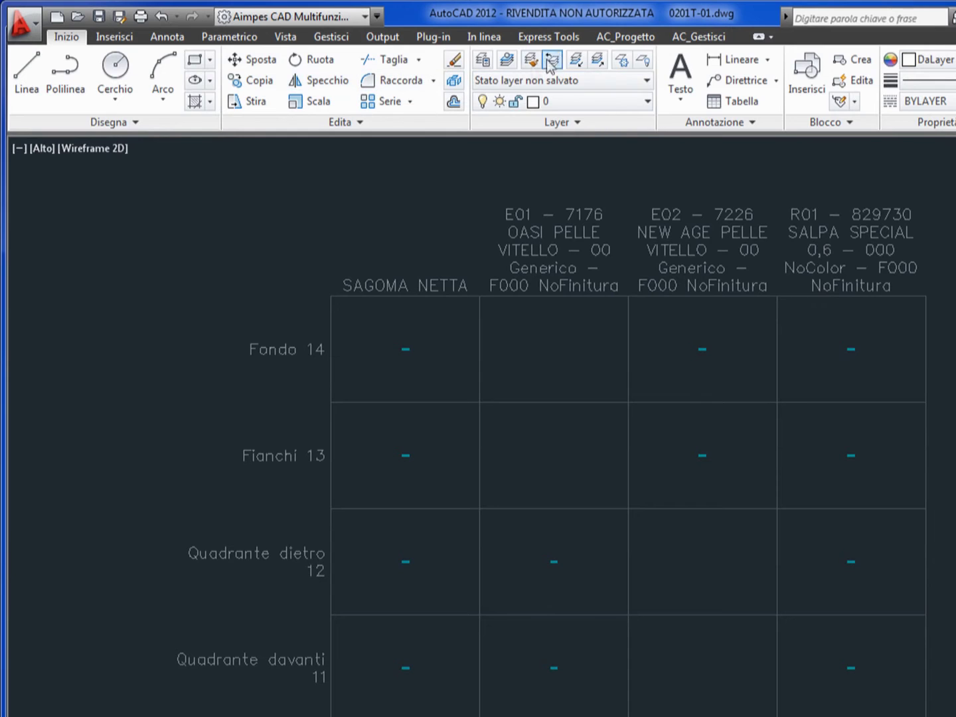
- Show AC_Progetto with AC_Disegna expanded, then AC_Gestisci with AC_Utilità expanded
click(607, 42)
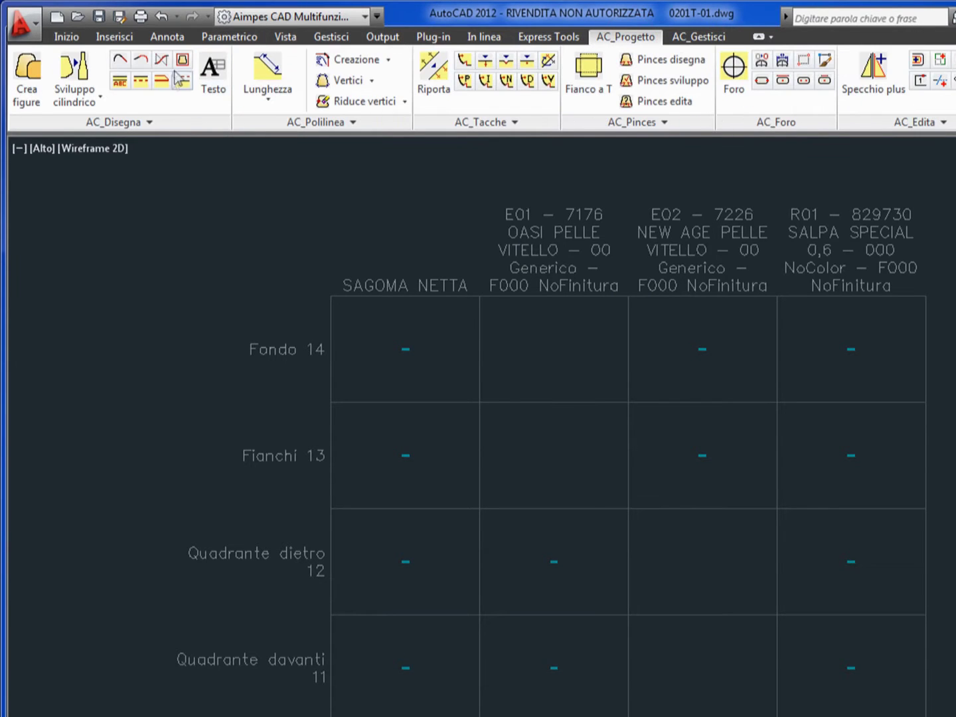
click(149, 125)
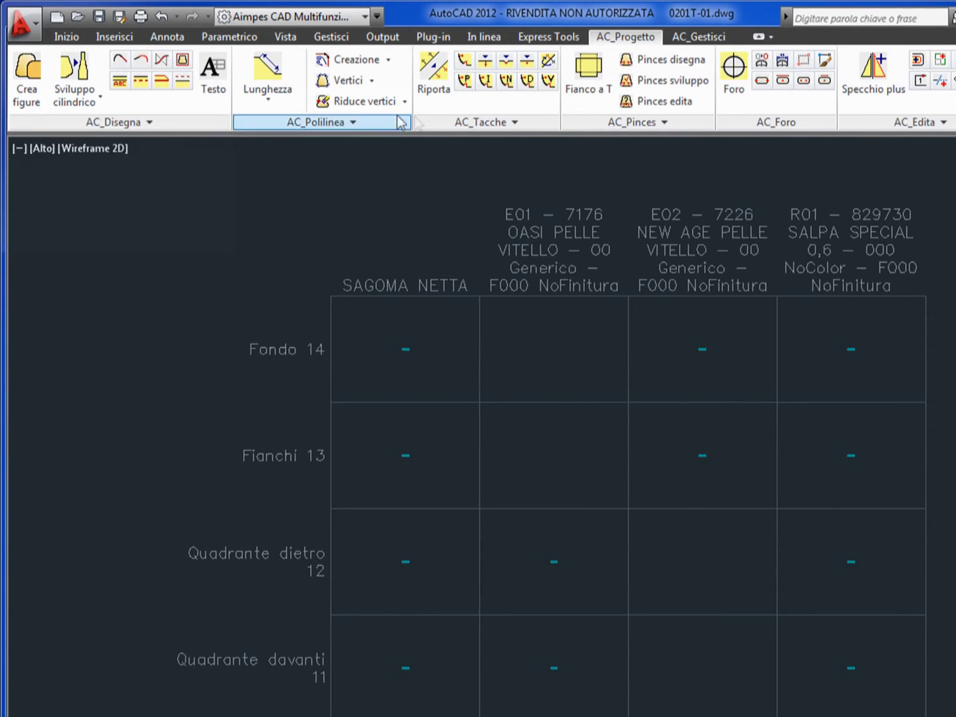
click(690, 37)
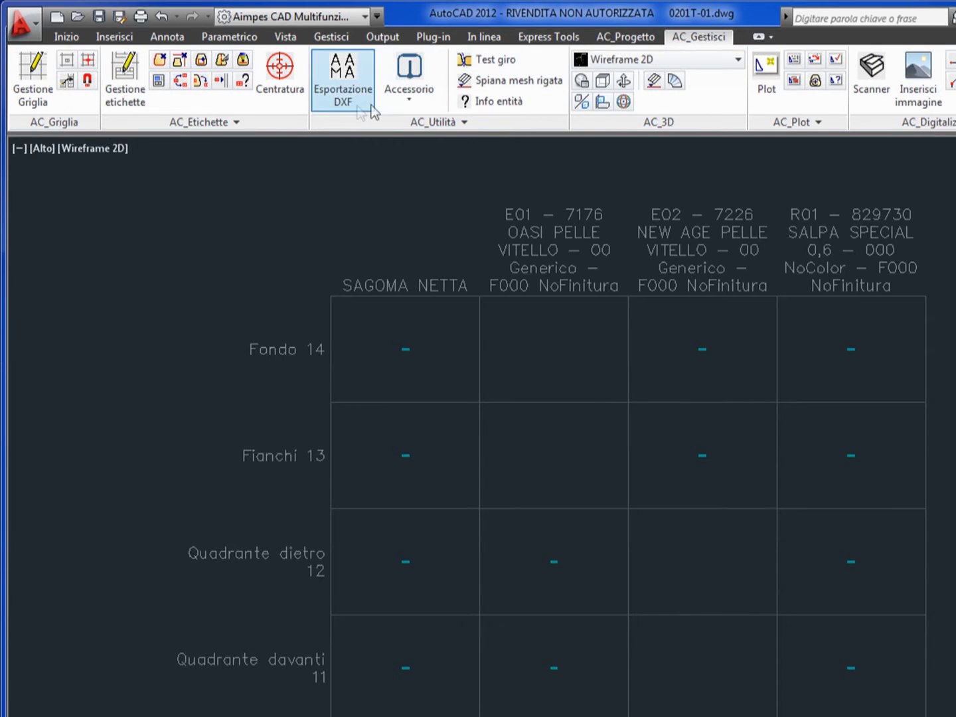
click(412, 122)
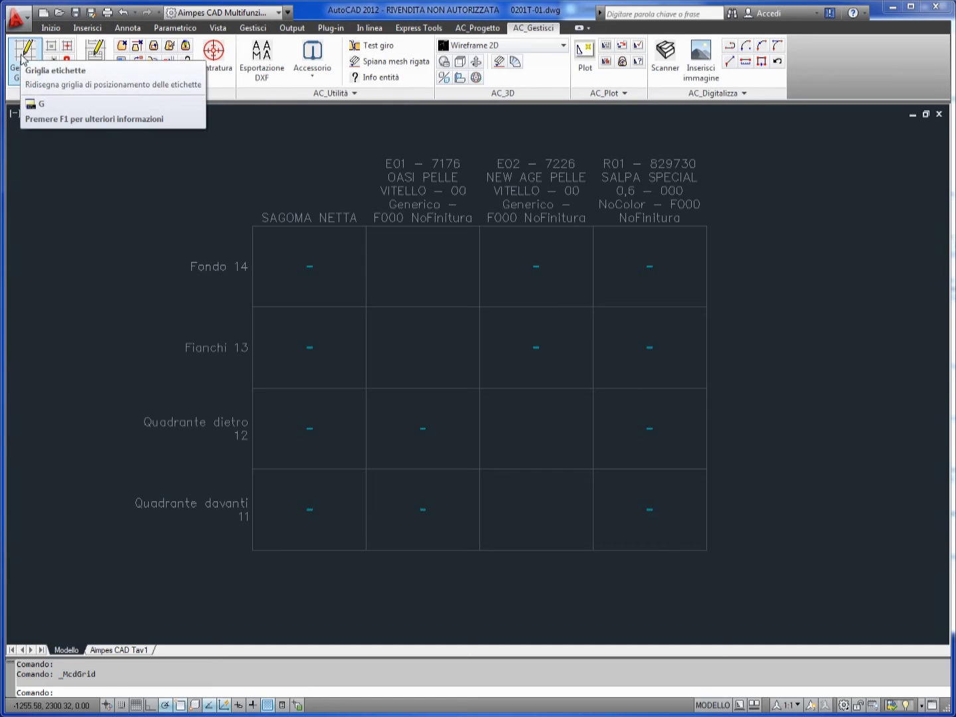
click(22, 59)
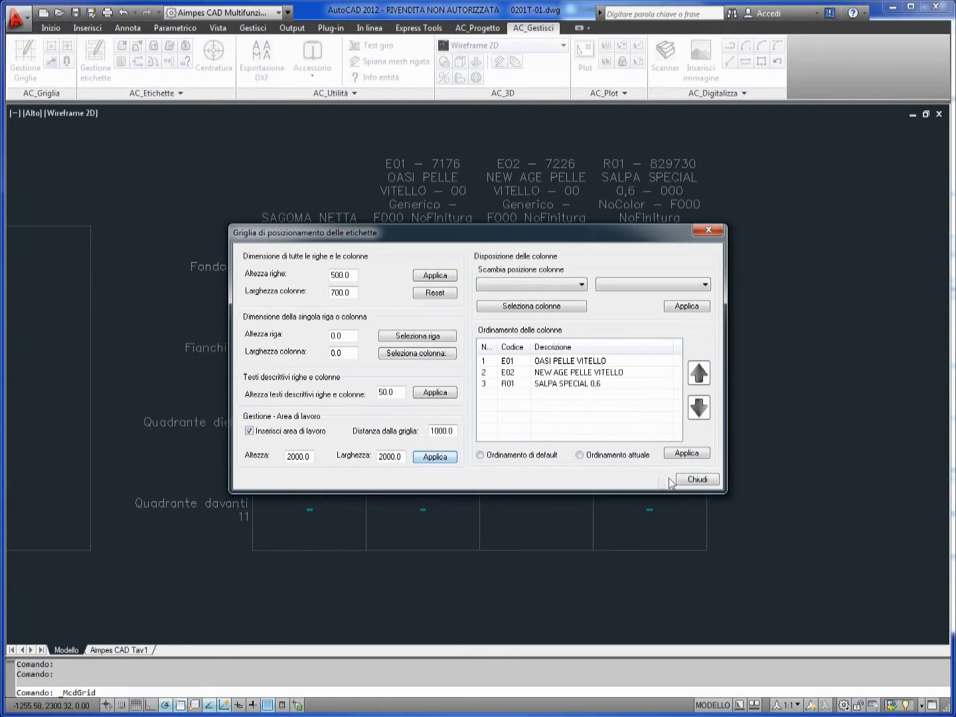
click(696, 480)
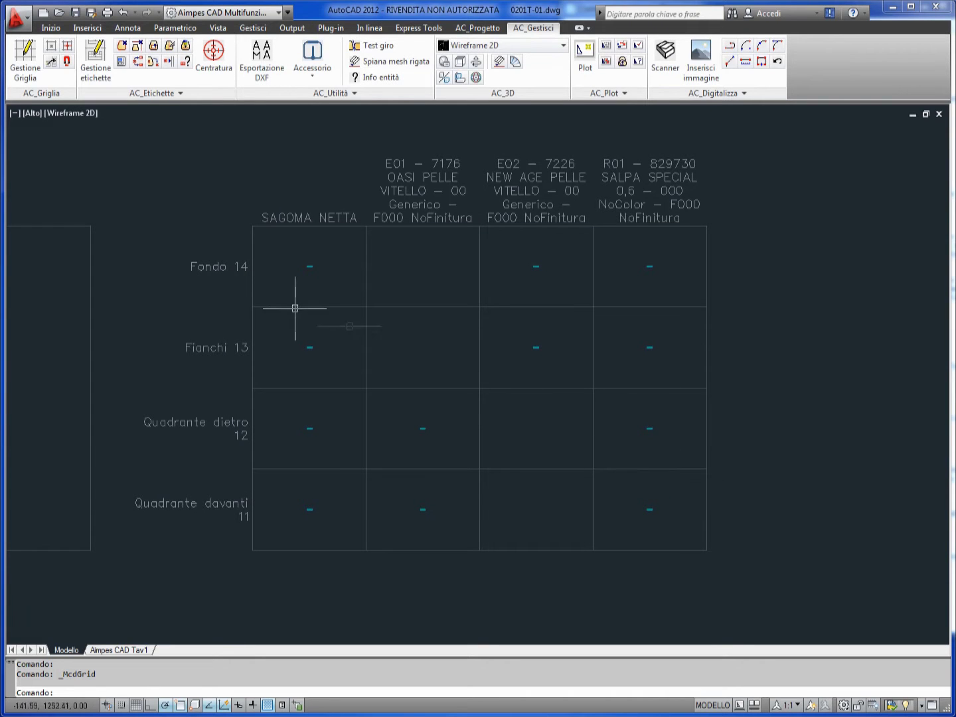
mouse_move(144, 353)
middle_down()
mouse_move(222, 324)
mouse_move(344, 315)
mouse_move(651, 362)
middle_up()
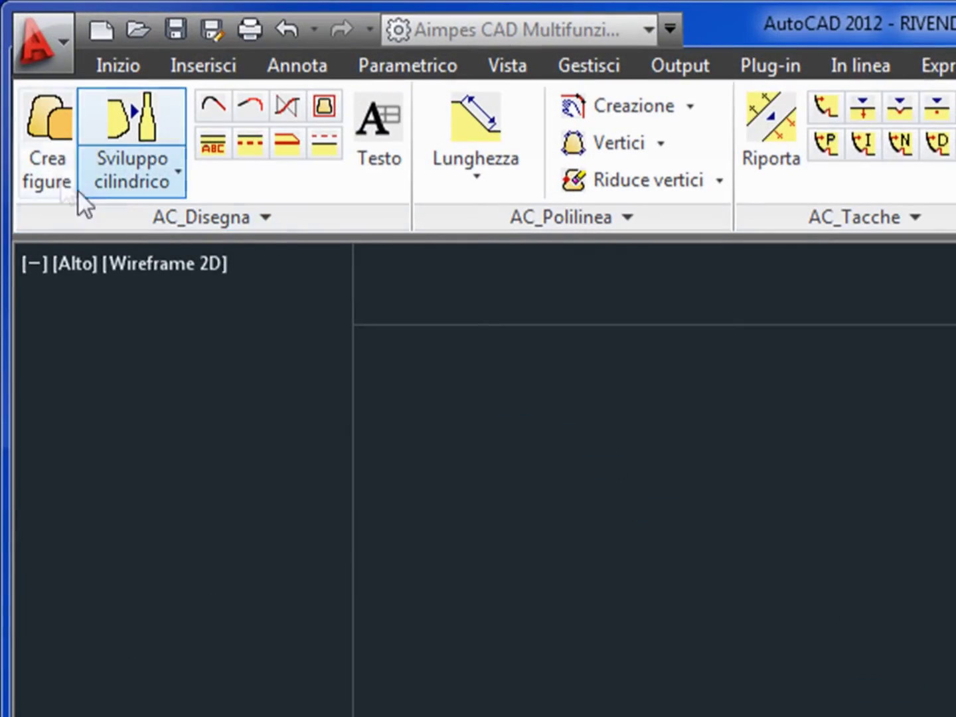
- Create a Base Trapezoidale shape: bottom 400, 50 fillets, curvature 10 on bottom and sides
click(43, 147)
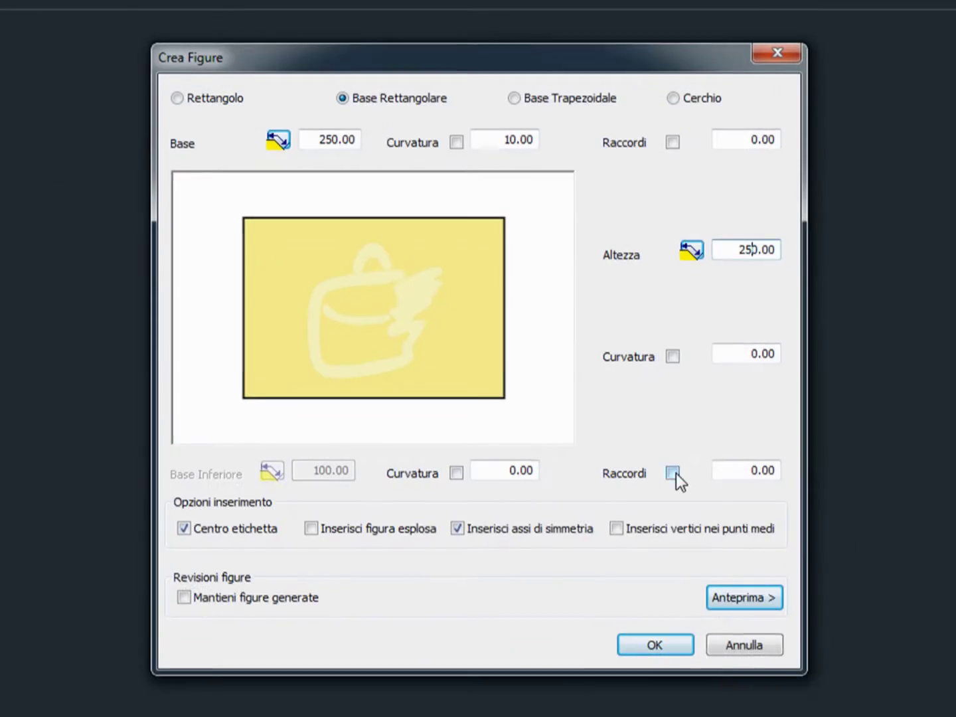
click(673, 472)
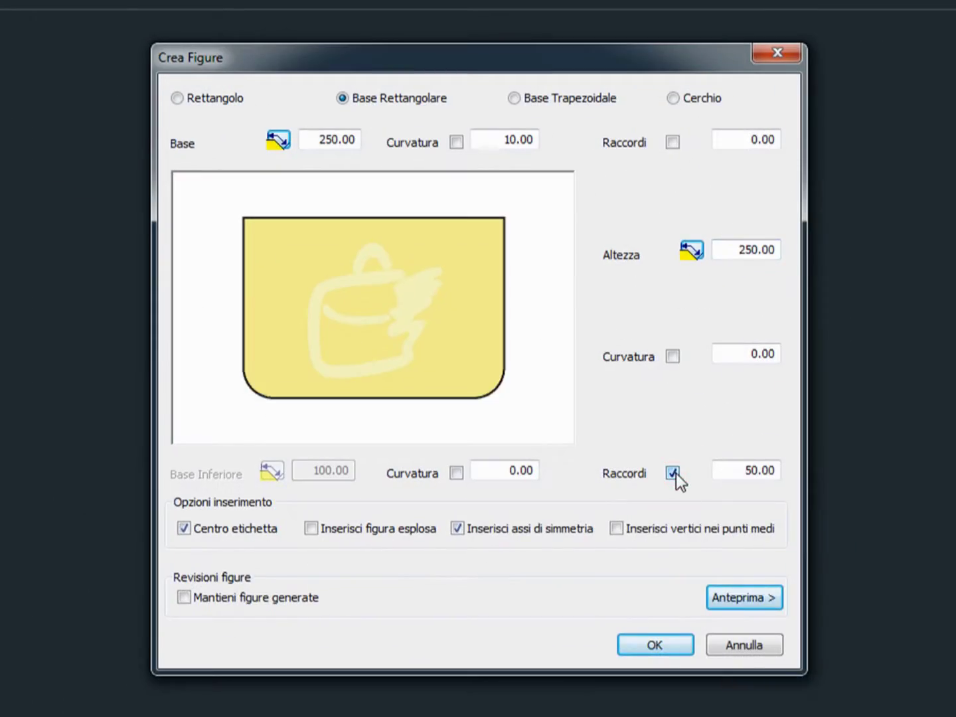
click(515, 99)
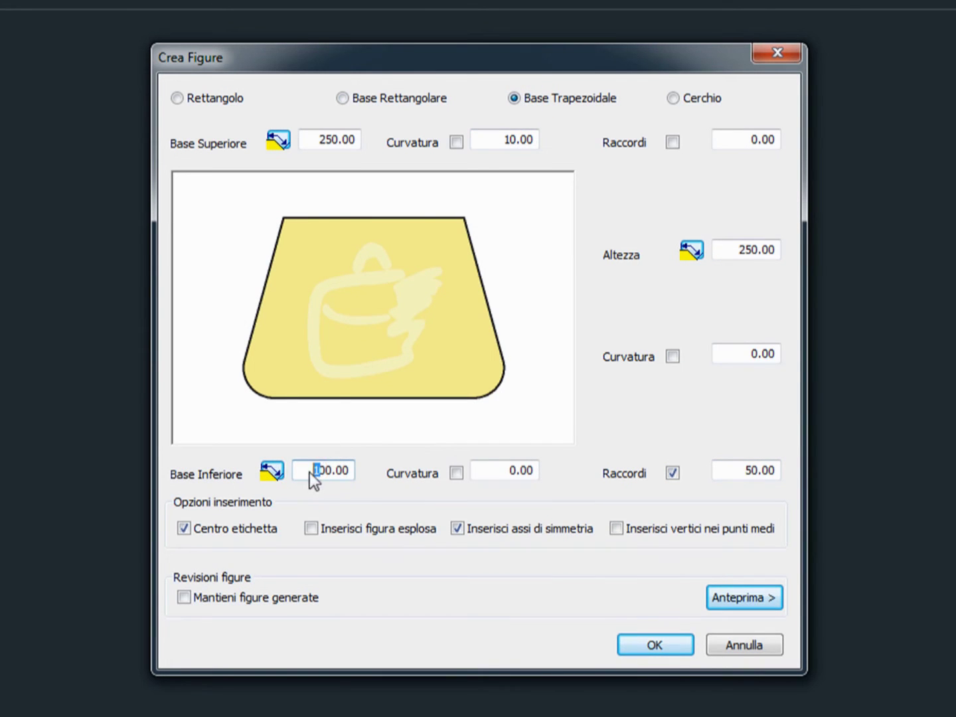
text(4)
click(491, 468)
text(1)
click(456, 473)
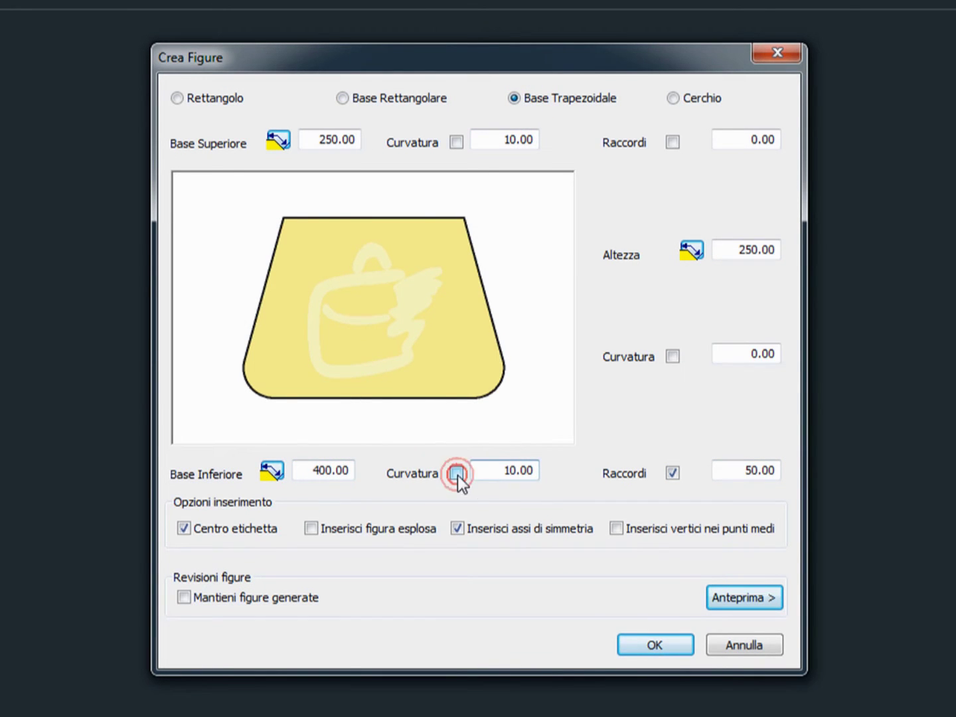
click(742, 355)
text(1)
click(672, 357)
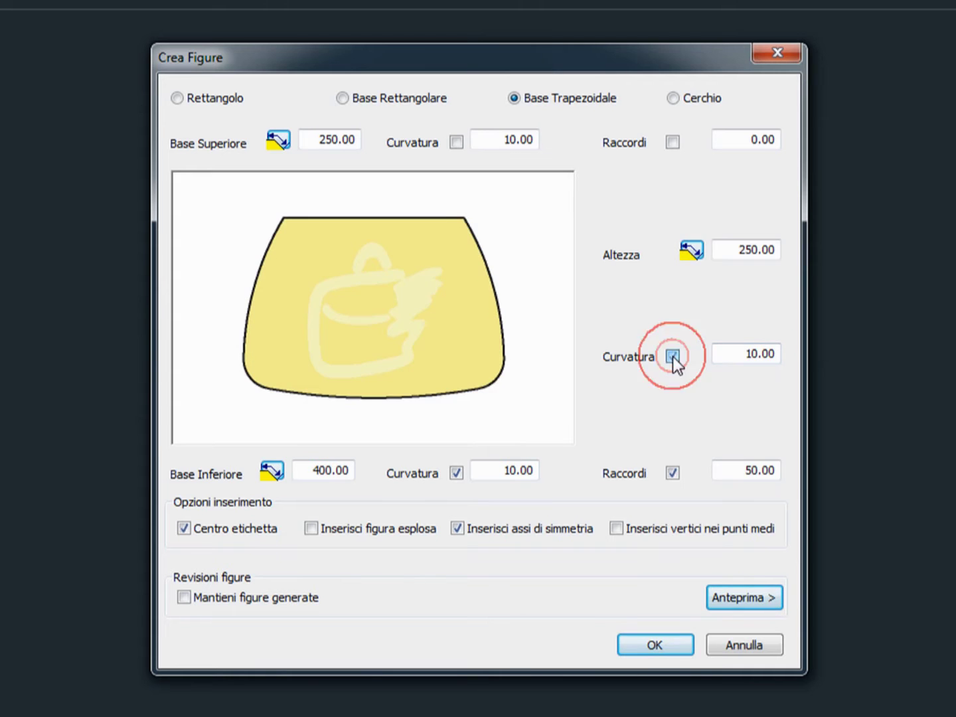
click(655, 643)
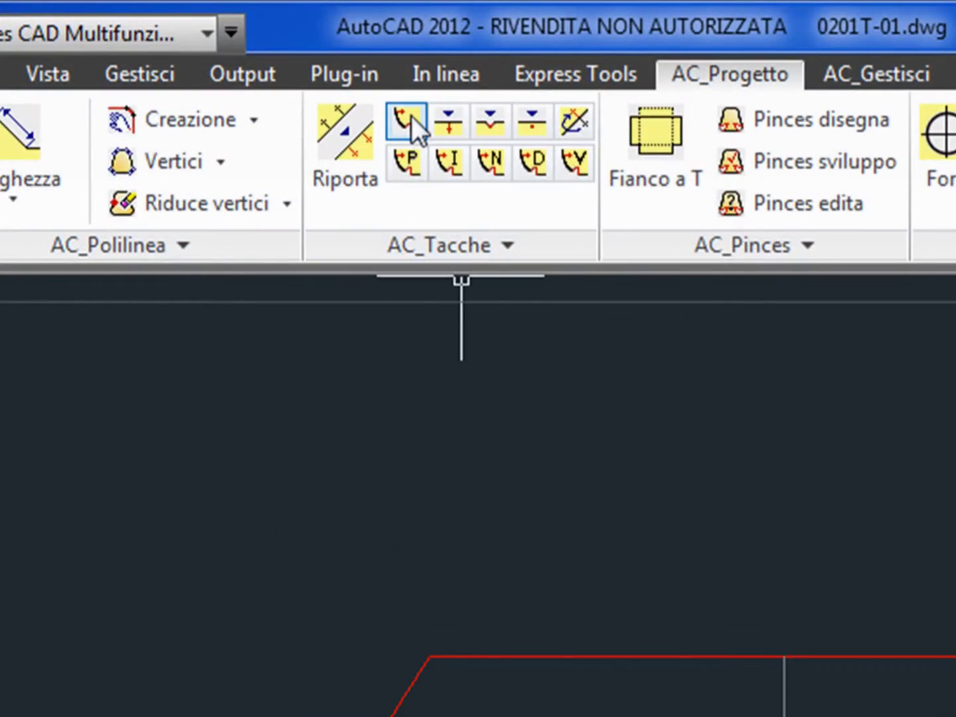
- Insert 12 Da Taglio notches at the vertices of the trapezoid outline
click(411, 116)
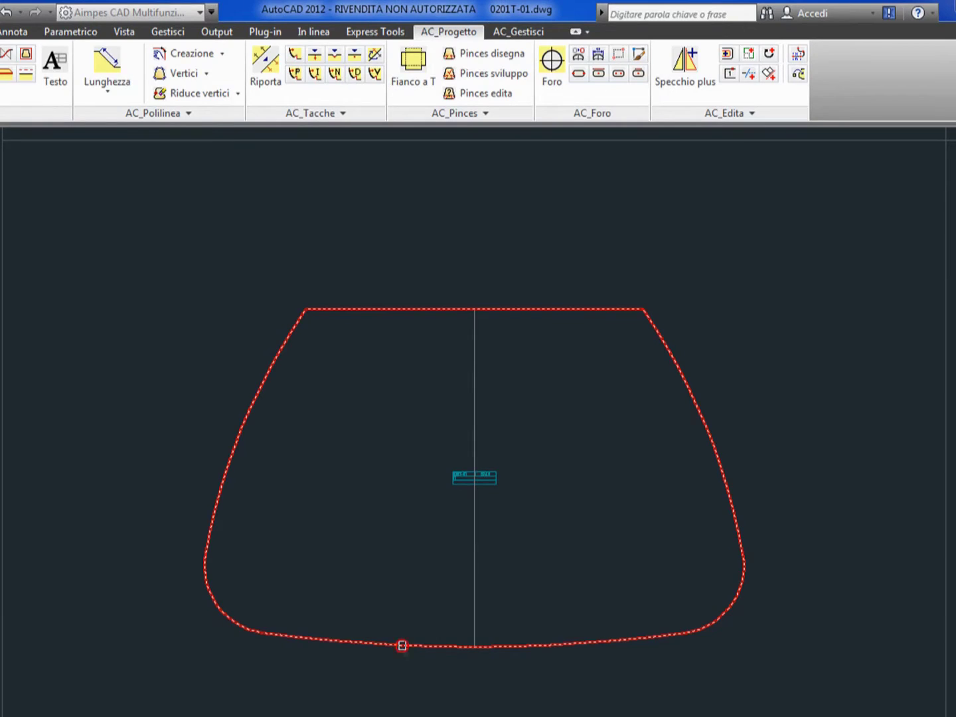
click(402, 646)
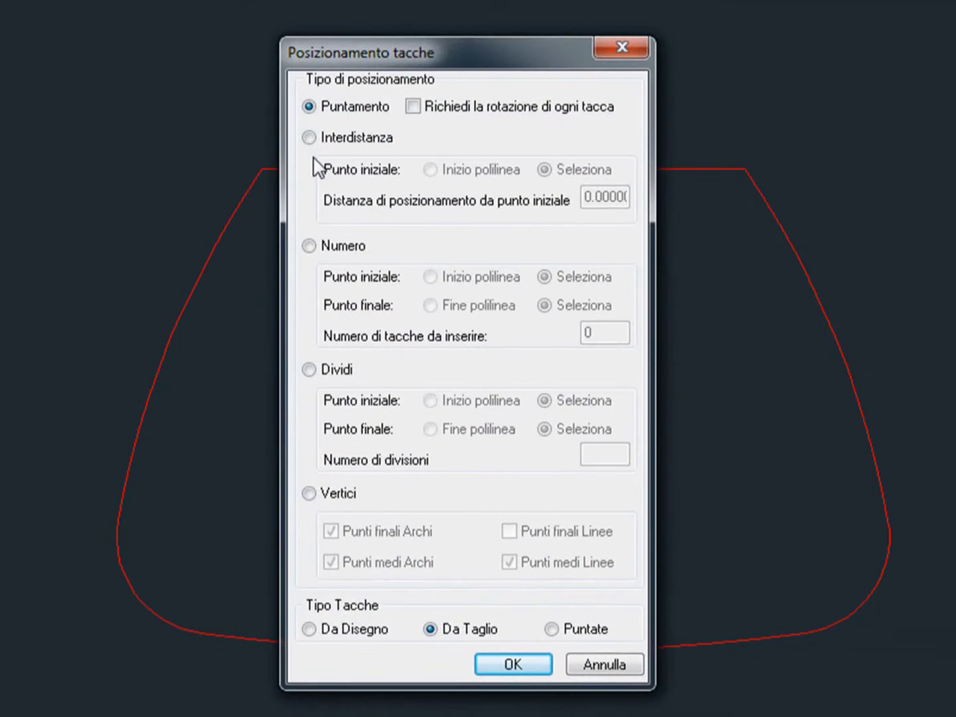
click(309, 138)
click(309, 246)
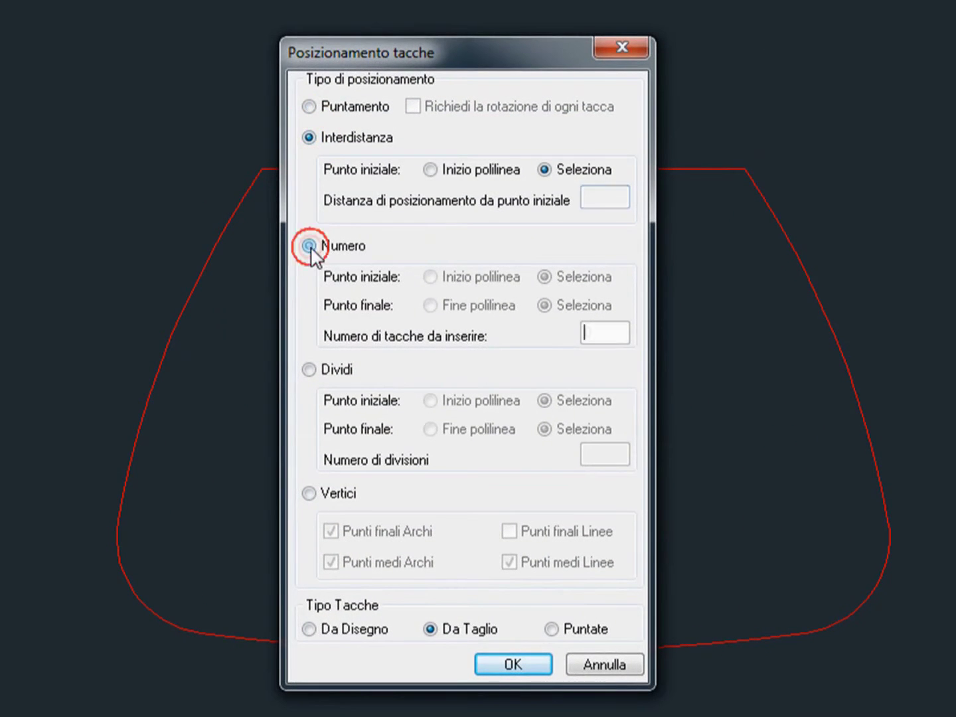
click(310, 369)
click(311, 494)
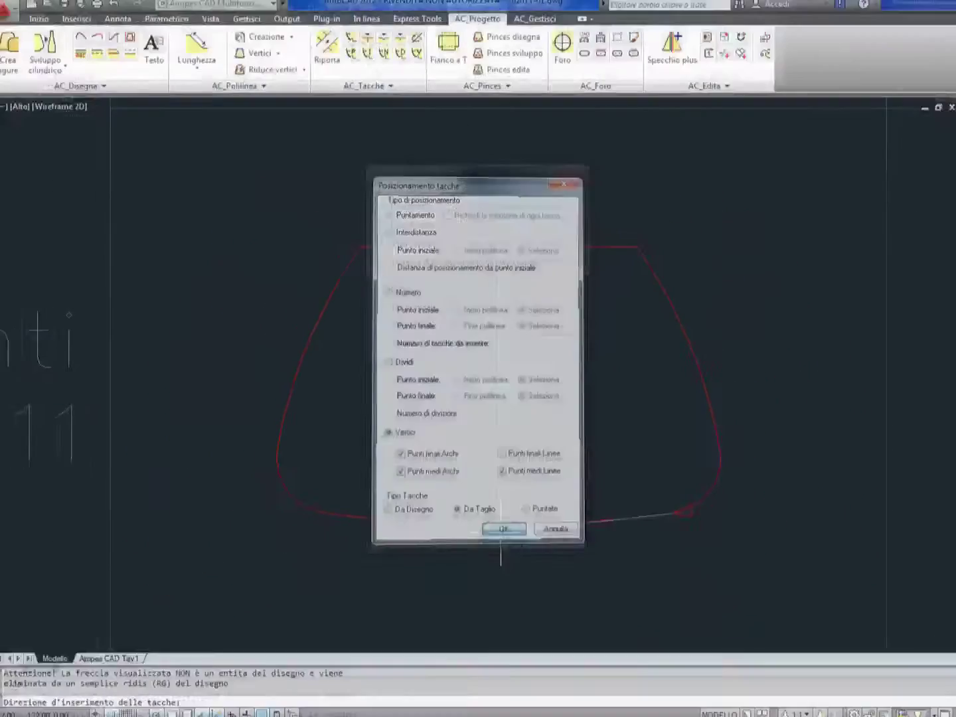
click(506, 666)
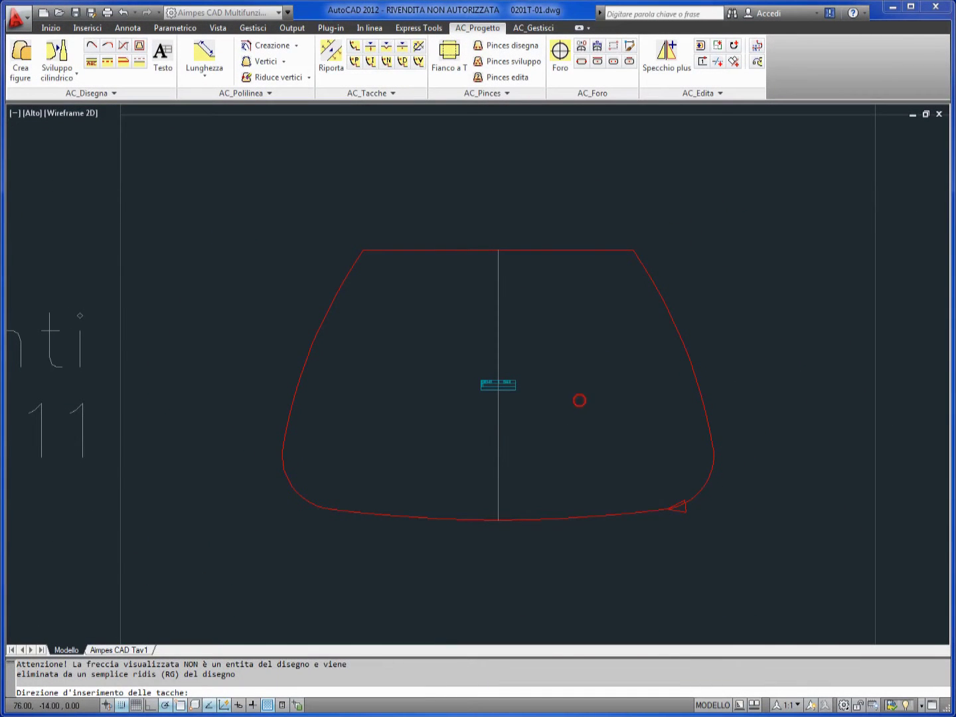
click(579, 401)
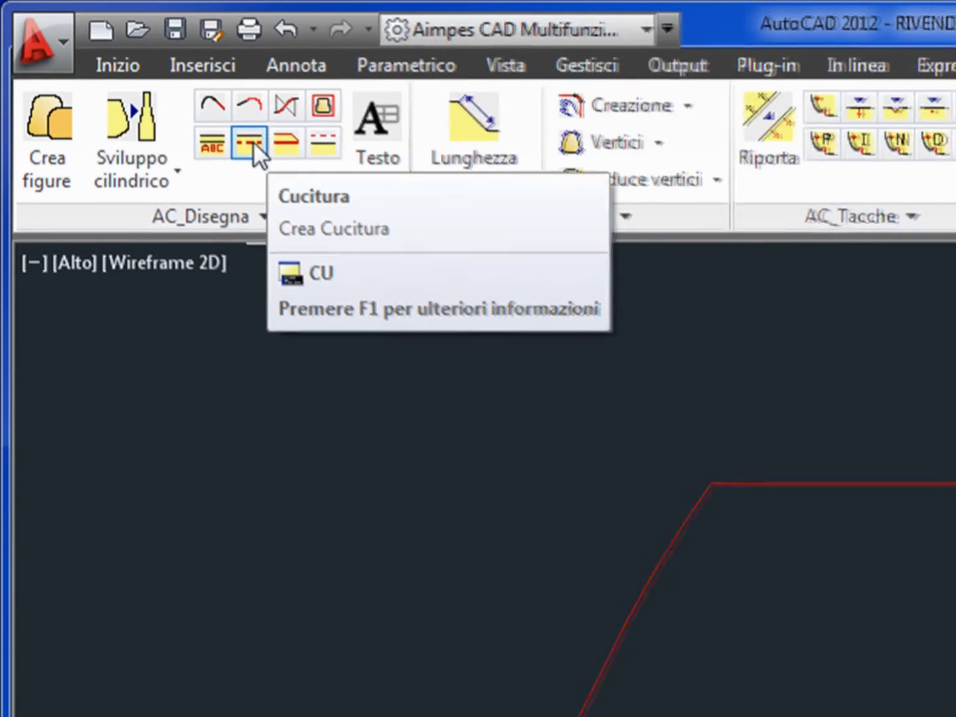
- Start a stitching line, keeping the plain stitch style in its options
click(254, 140)
text(o)
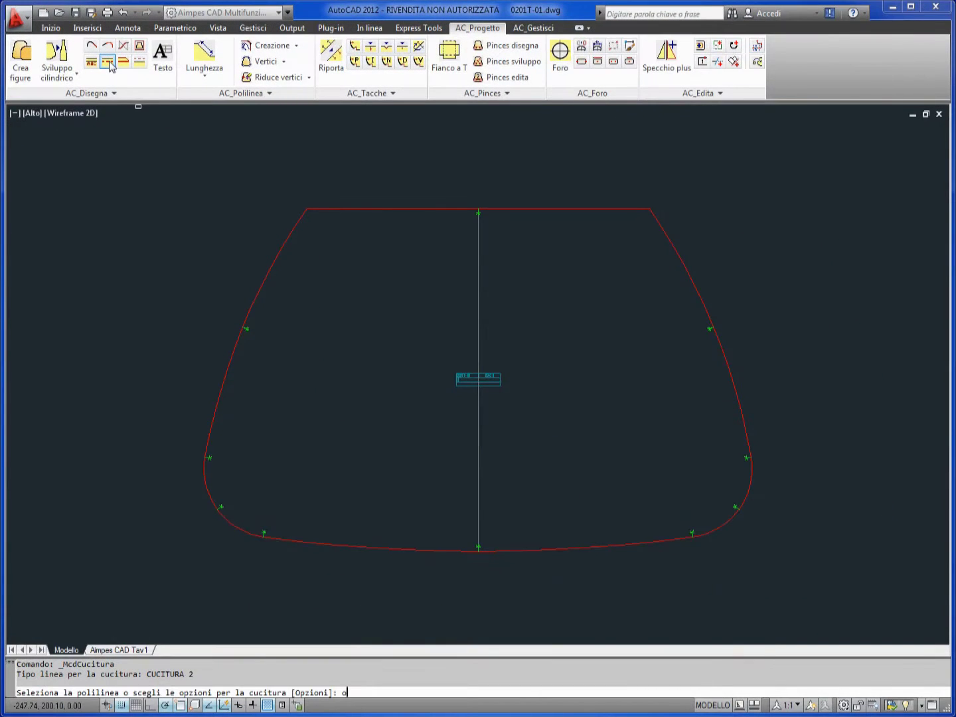
key(Return)
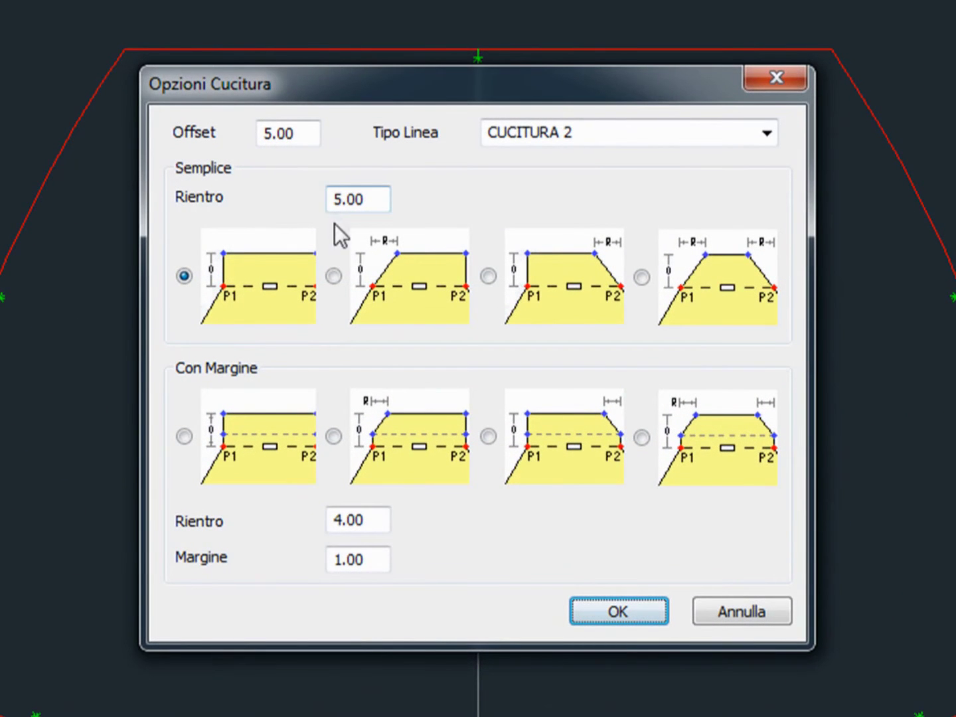
click(337, 277)
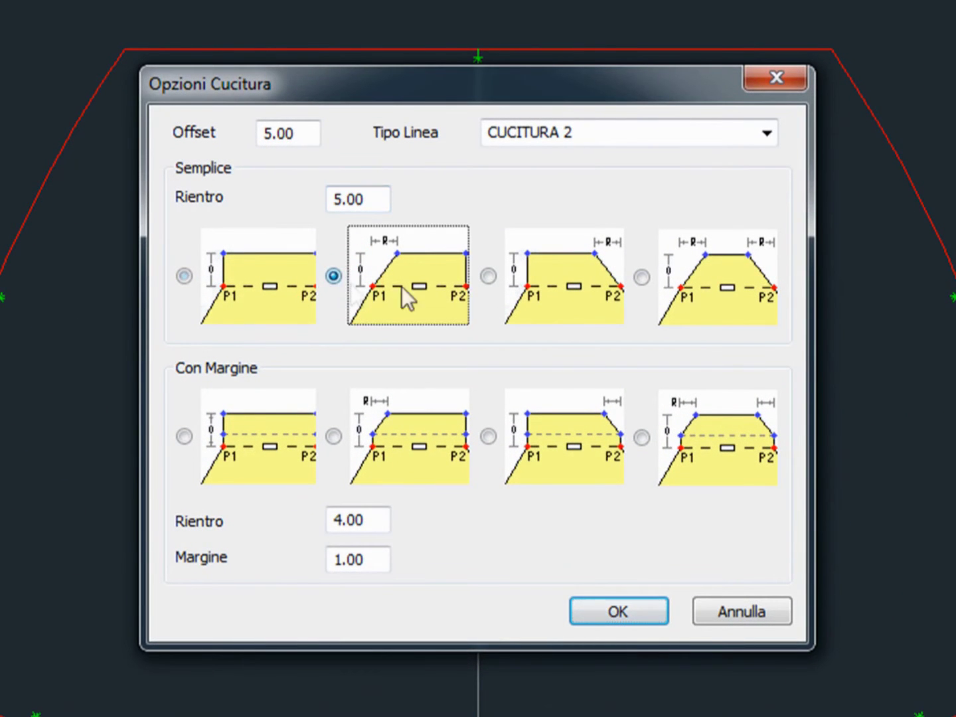
click(491, 277)
click(186, 279)
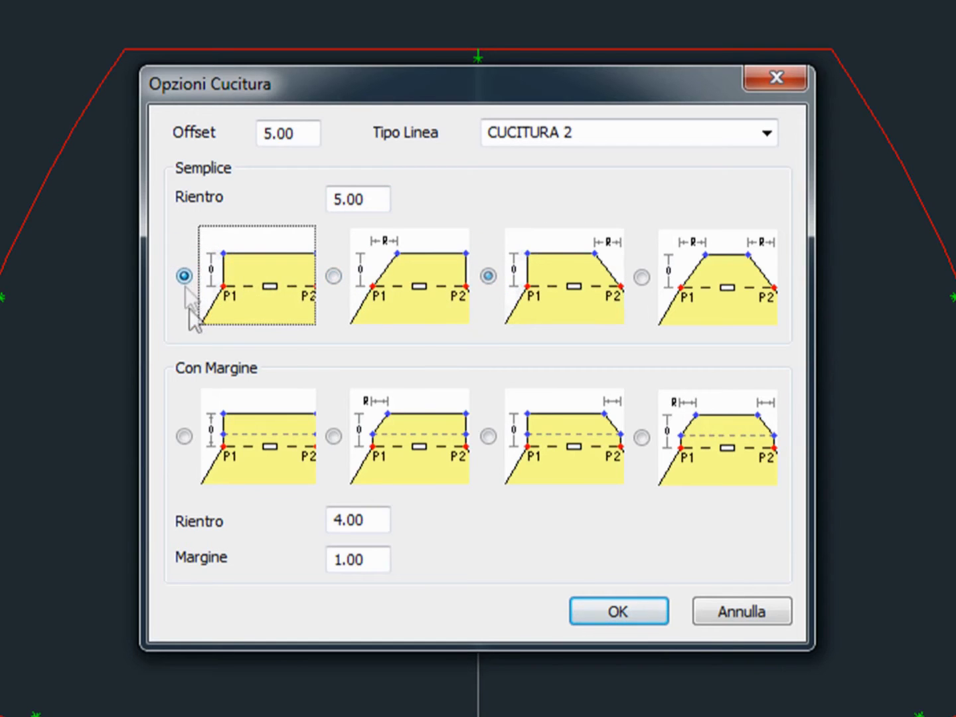
click(617, 614)
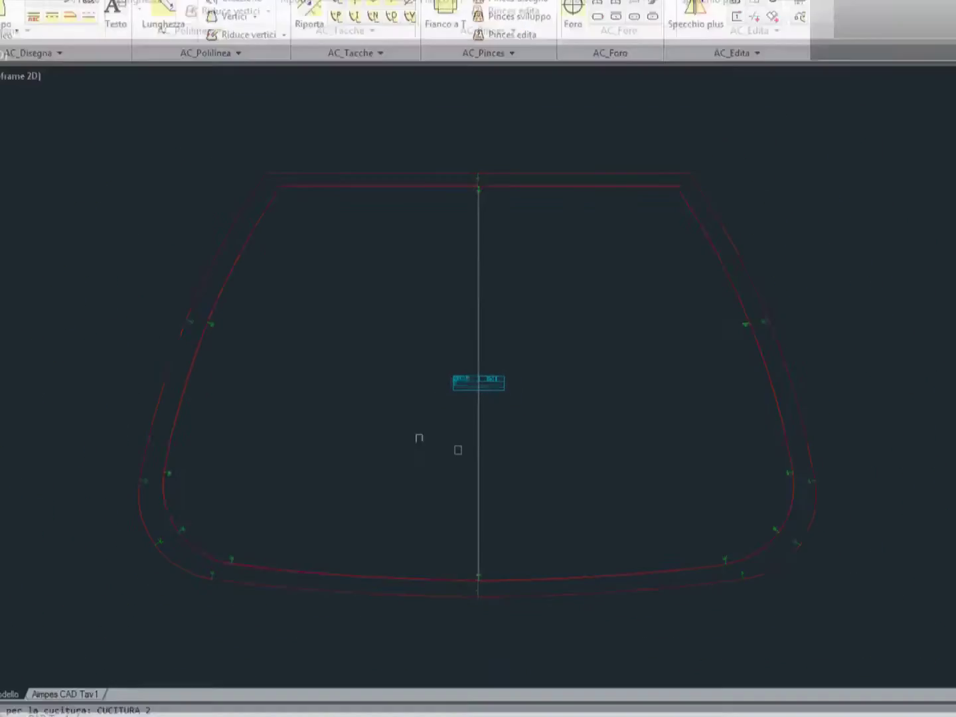
- Run a 5-wide Cucitura seam along the outline from its start point to the top-right corner
click(342, 546)
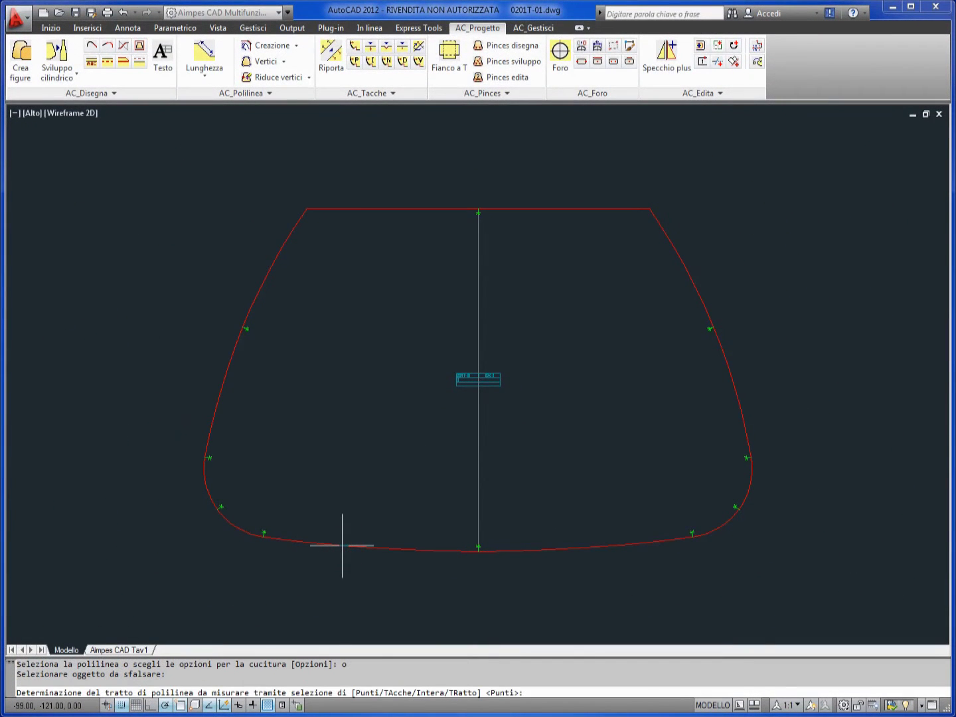
key(Return)
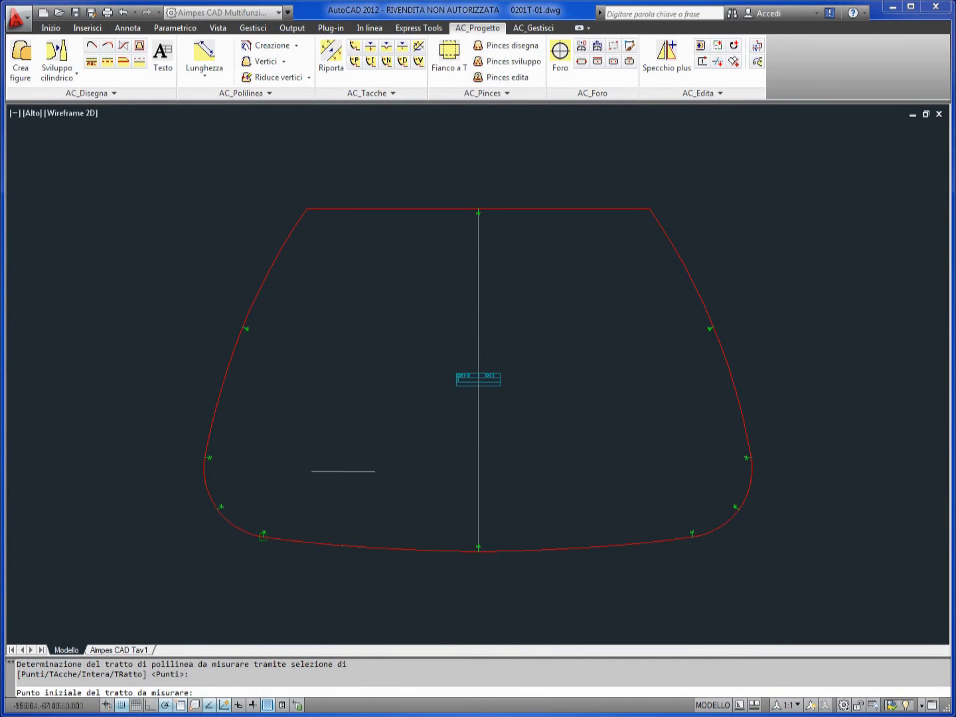
click(306, 213)
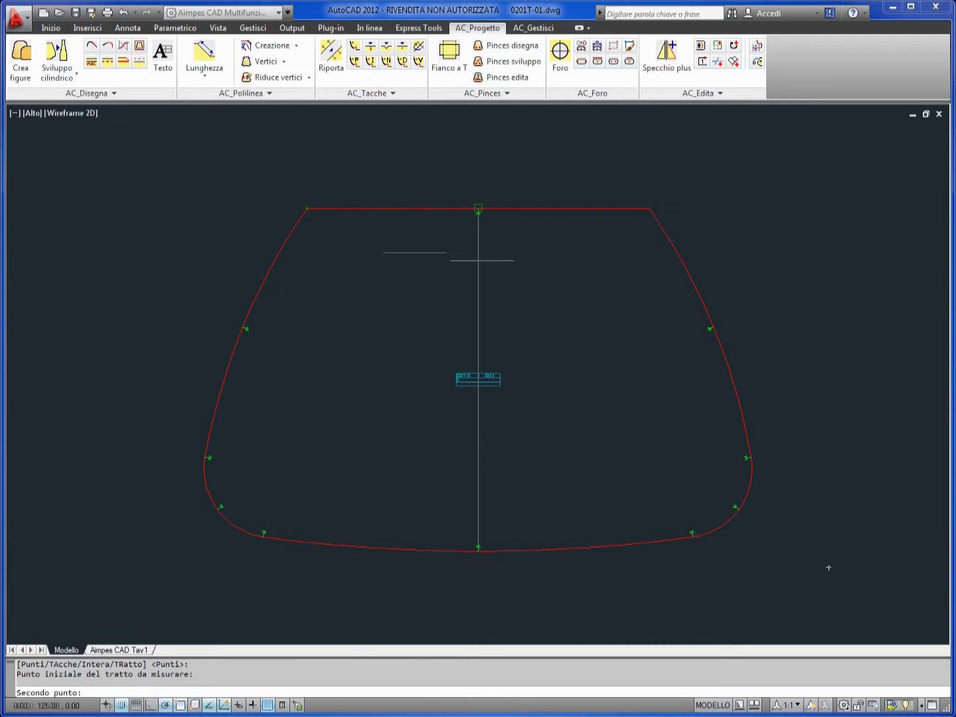
click(649, 210)
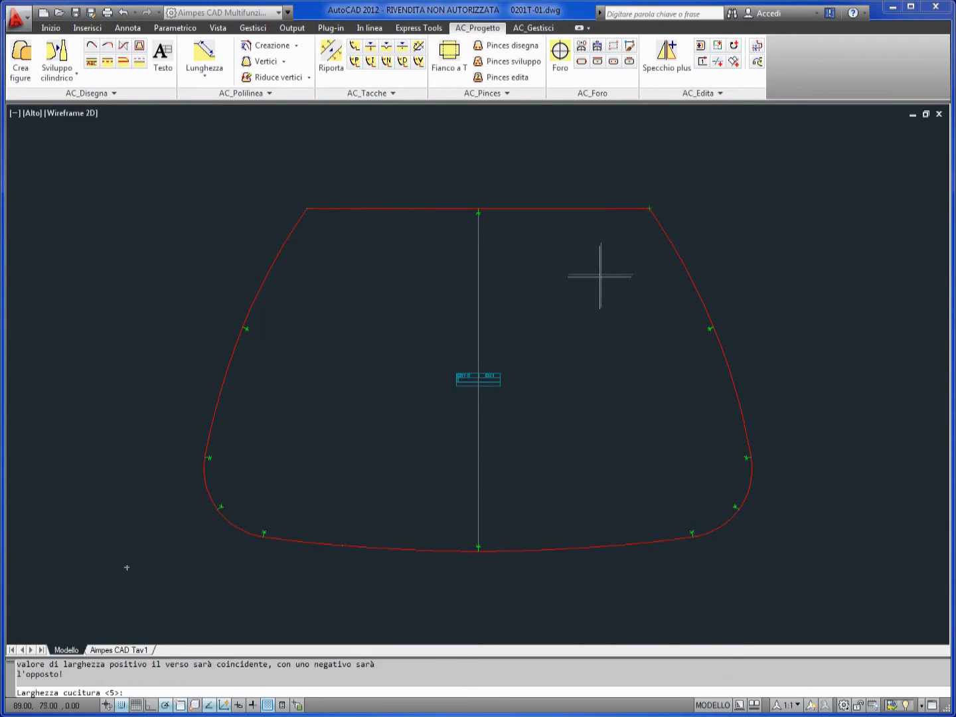
key(Return)
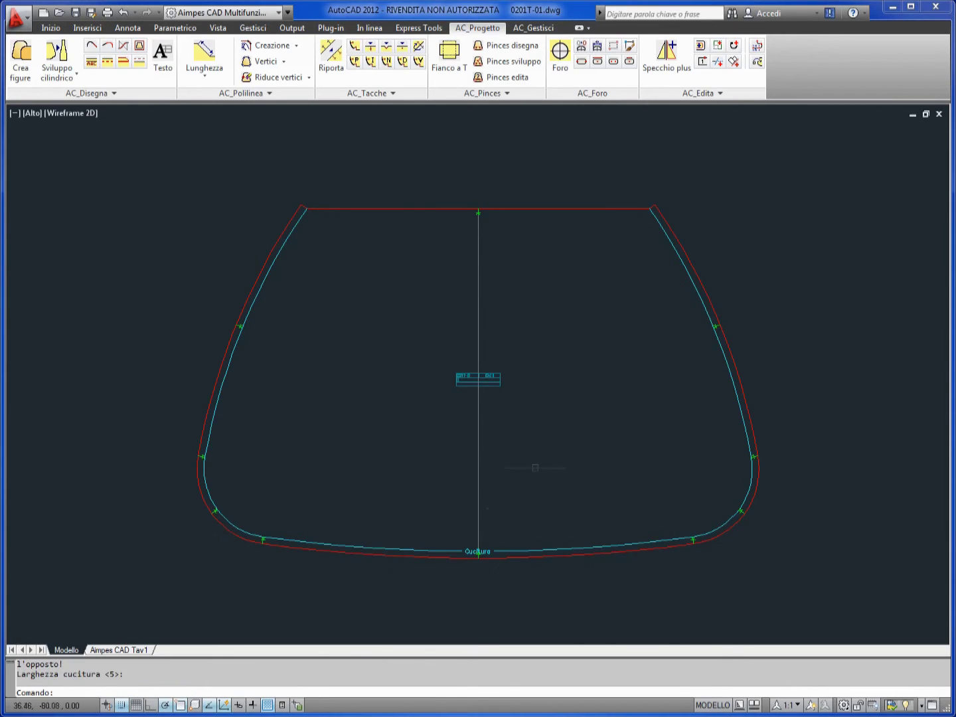
scroll(471, 565, up, 3)
scroll(472, 568, up, 5)
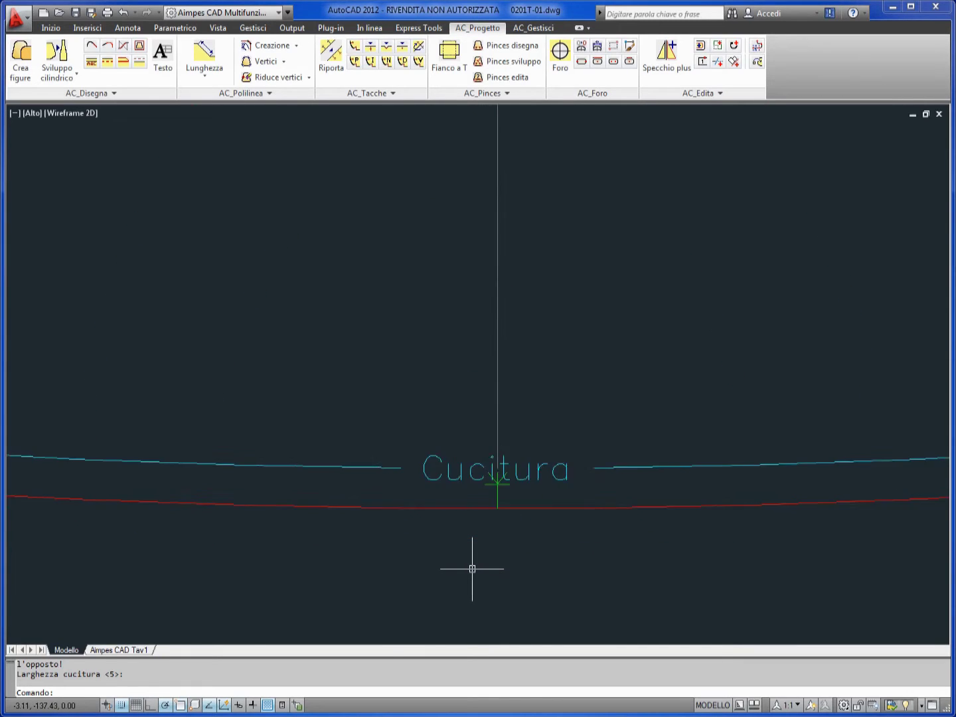
scroll(472, 568, up, 2)
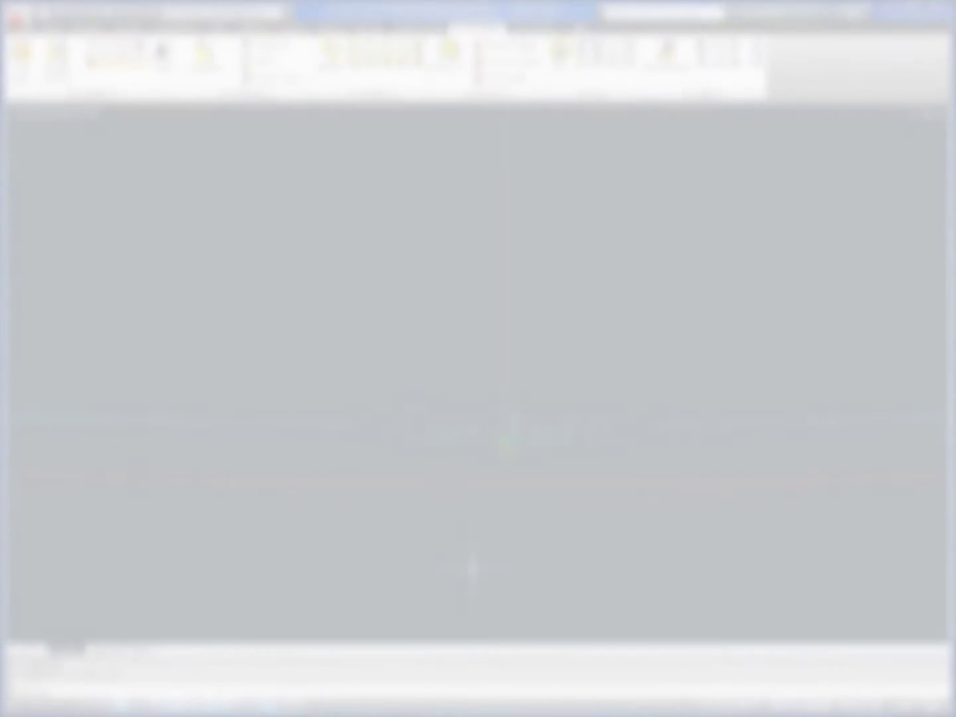
- Start a Fianco development along the front outline, bottom-centre notch to top-right corner, seam 5
click(127, 151)
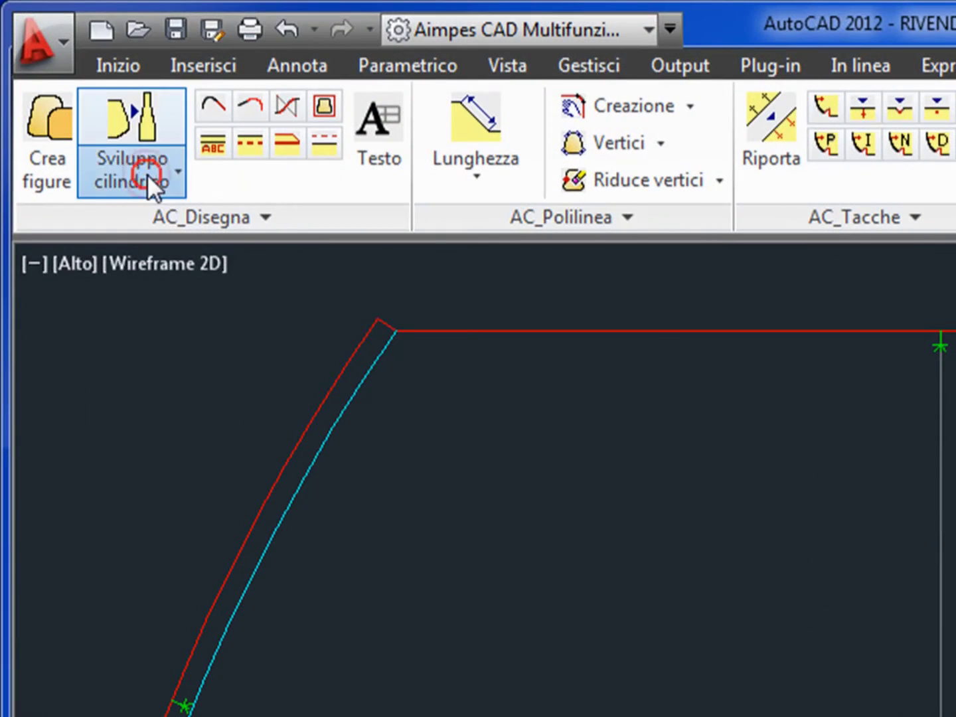
click(129, 198)
click(154, 236)
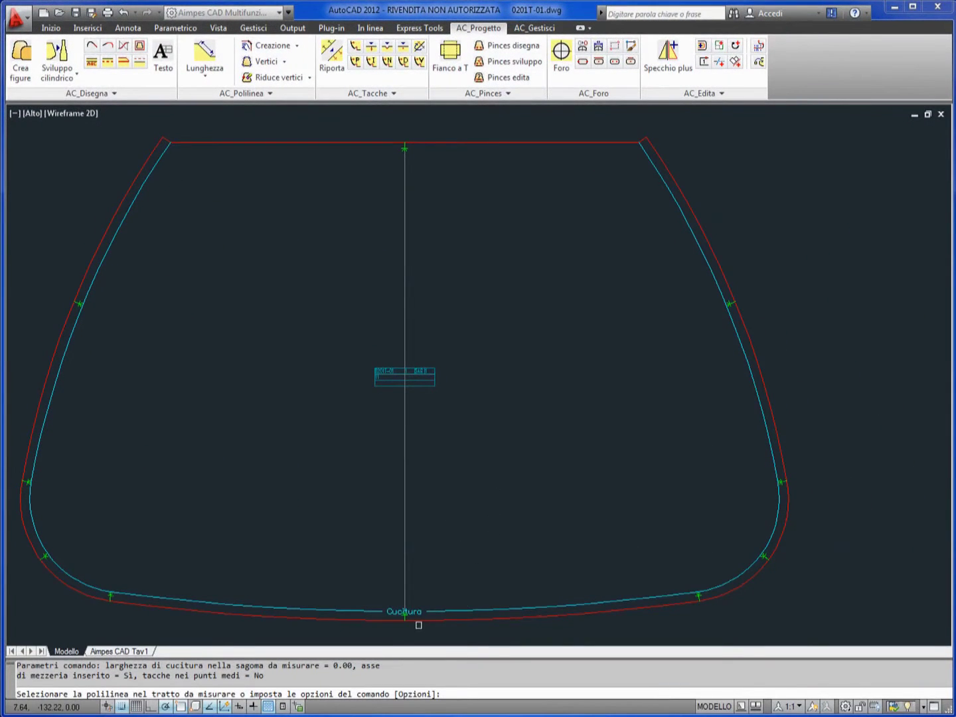
click(418, 623)
click(404, 621)
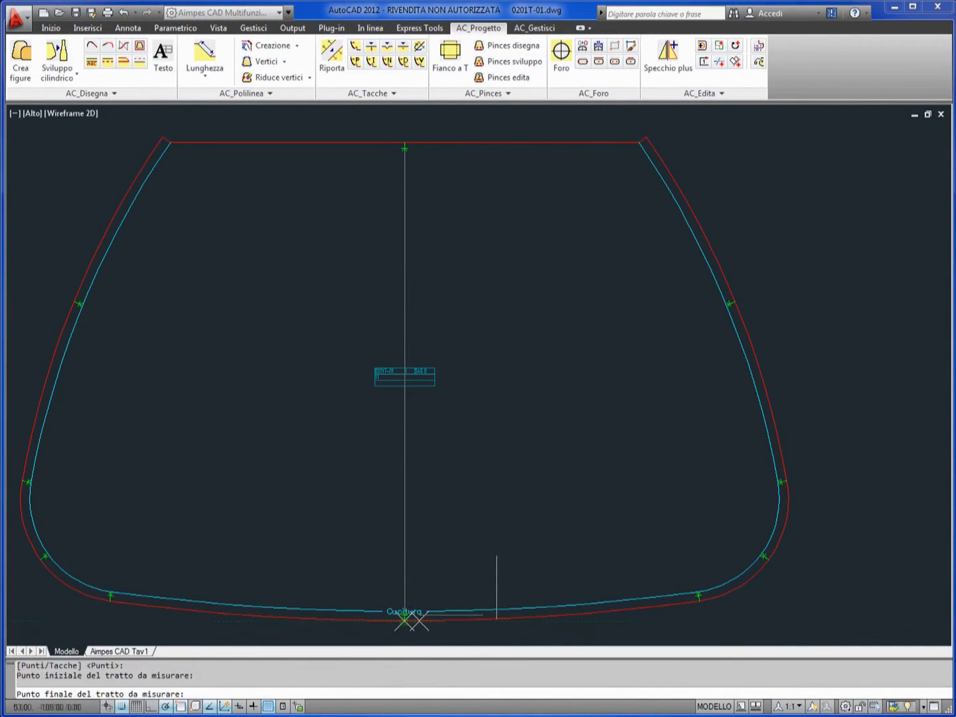
click(645, 137)
text(5)
key(Return)
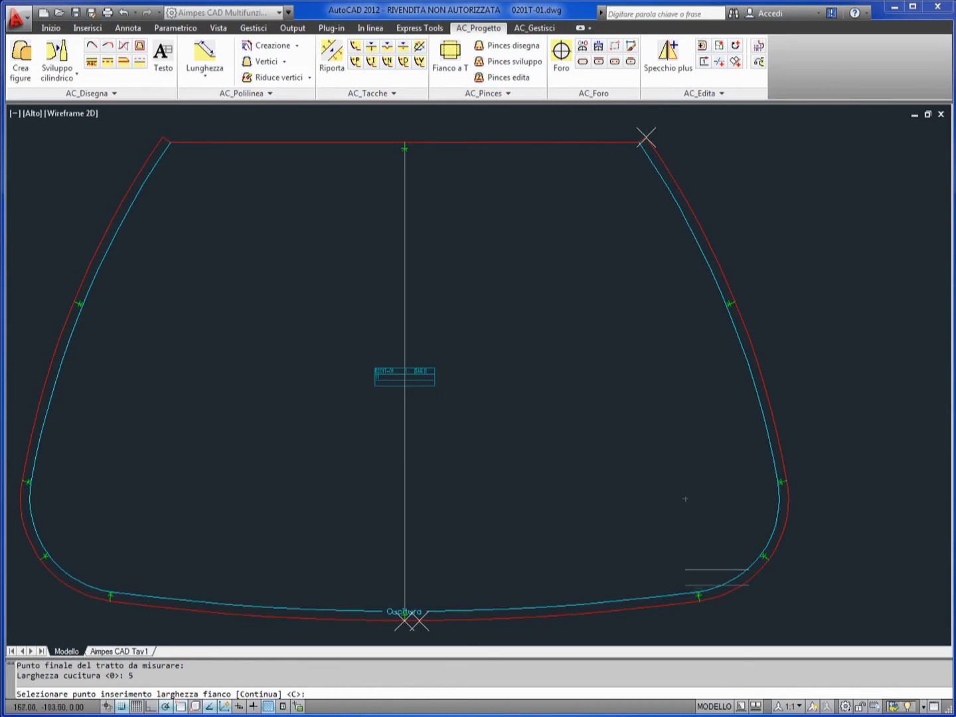
- Set gusset widths 80, 80, 70, 40 and place the piece in the Fianchi 13 cell
click(708, 602)
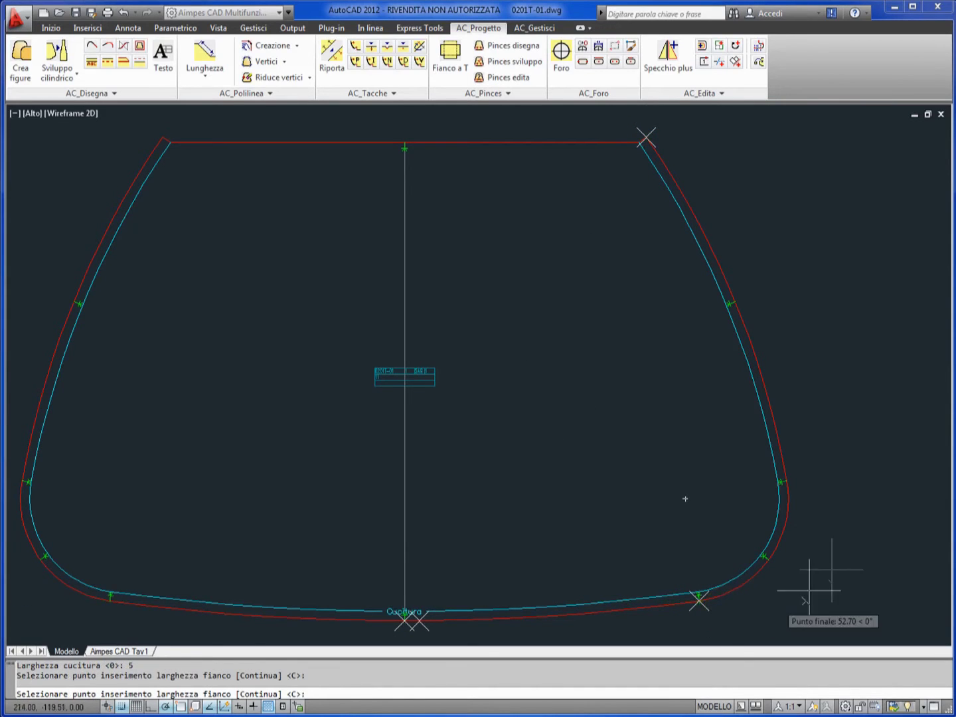
click(787, 481)
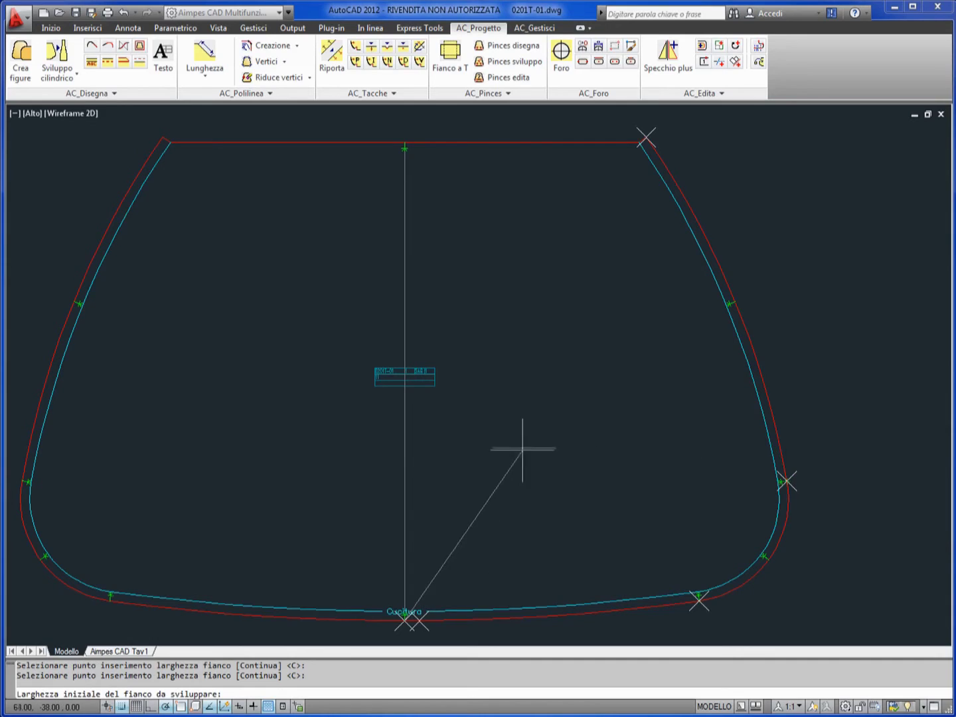
text(80)
key(Return)
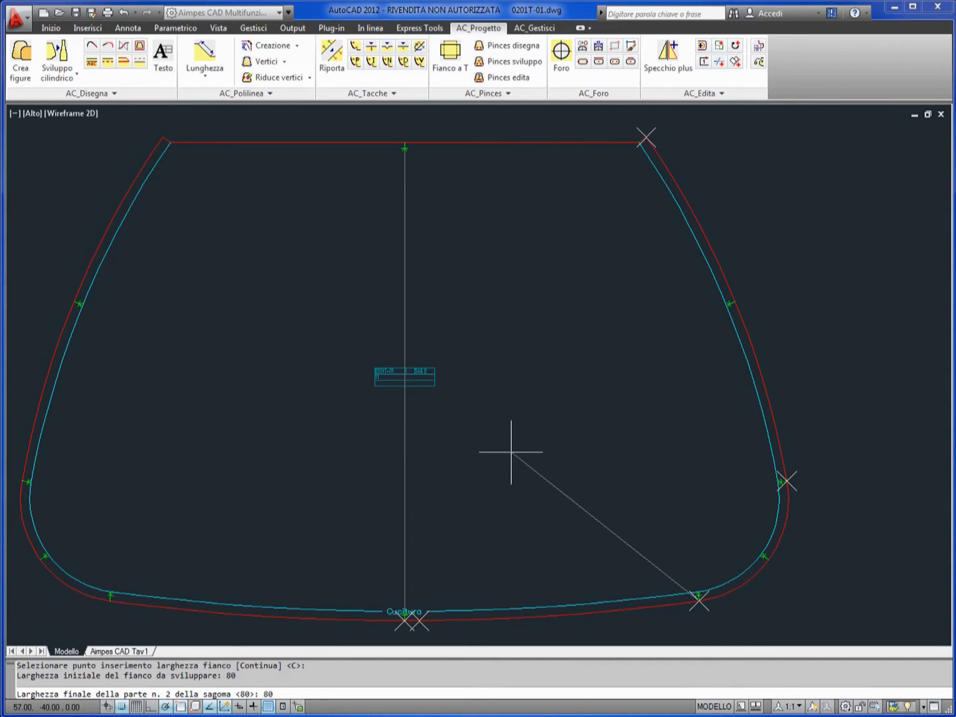
key(Return)
key(Return)
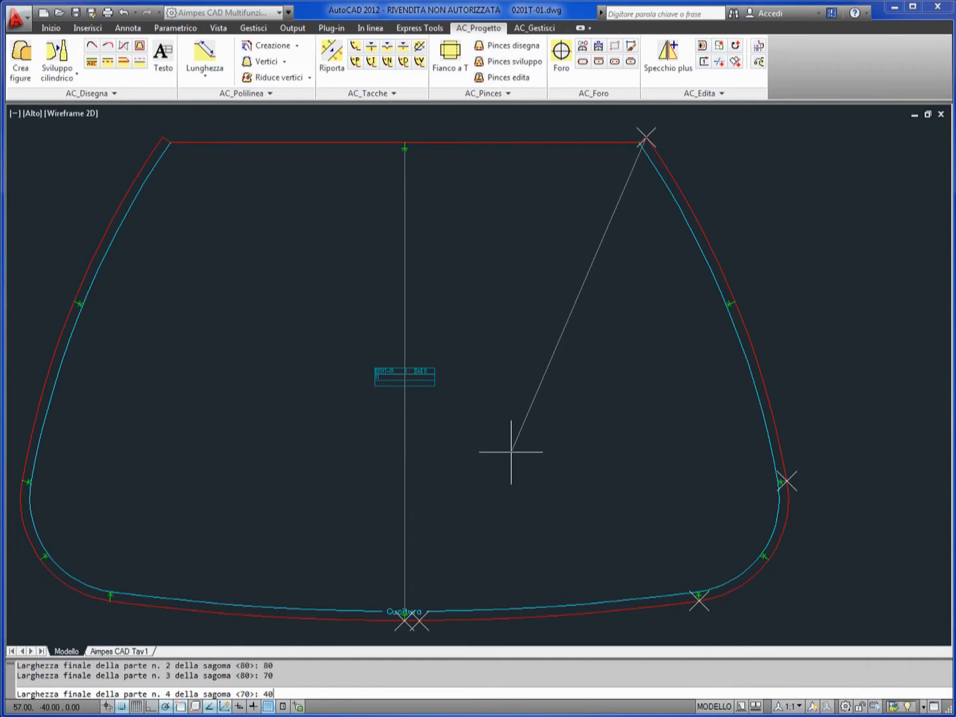
key(Return)
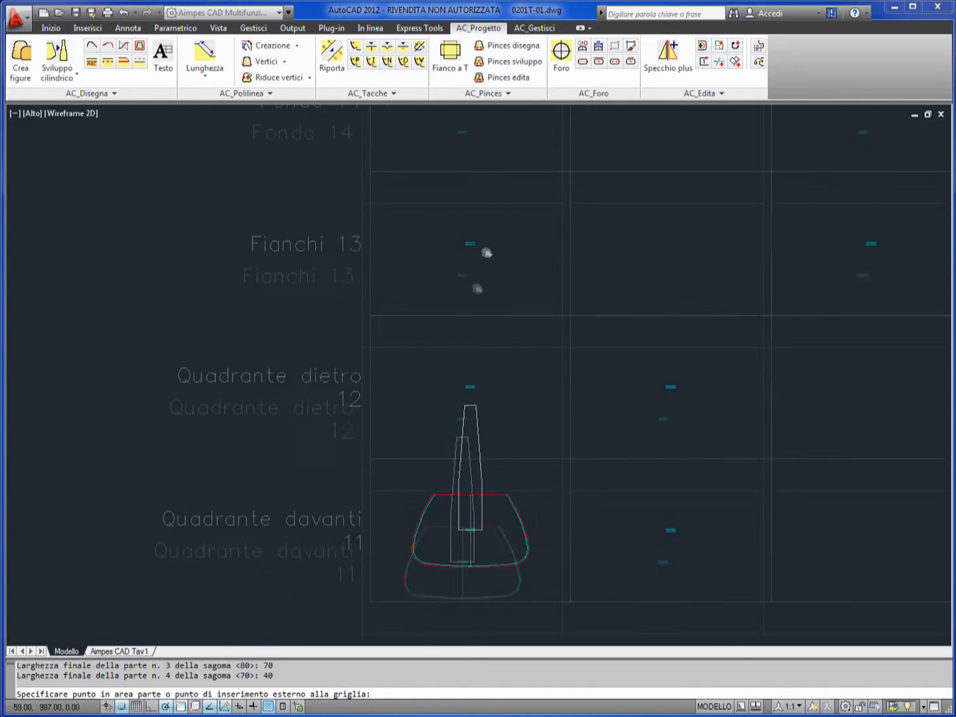
scroll(459, 359, up, 3)
click(451, 363)
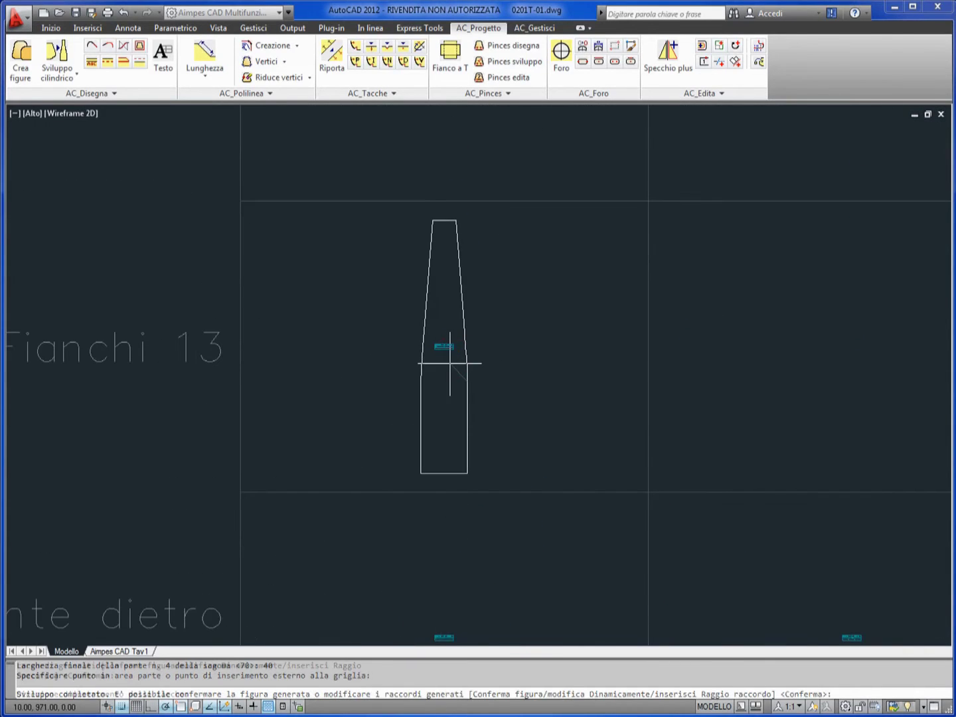
key(Return)
click(445, 374)
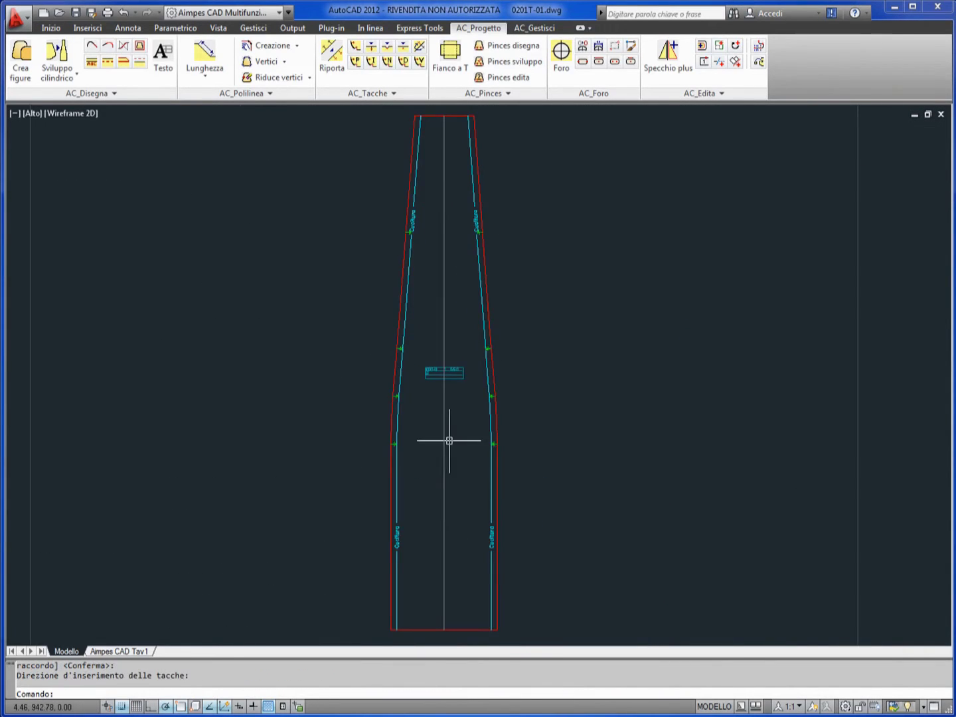
scroll(476, 550, up, 3)
scroll(477, 543, up, 3)
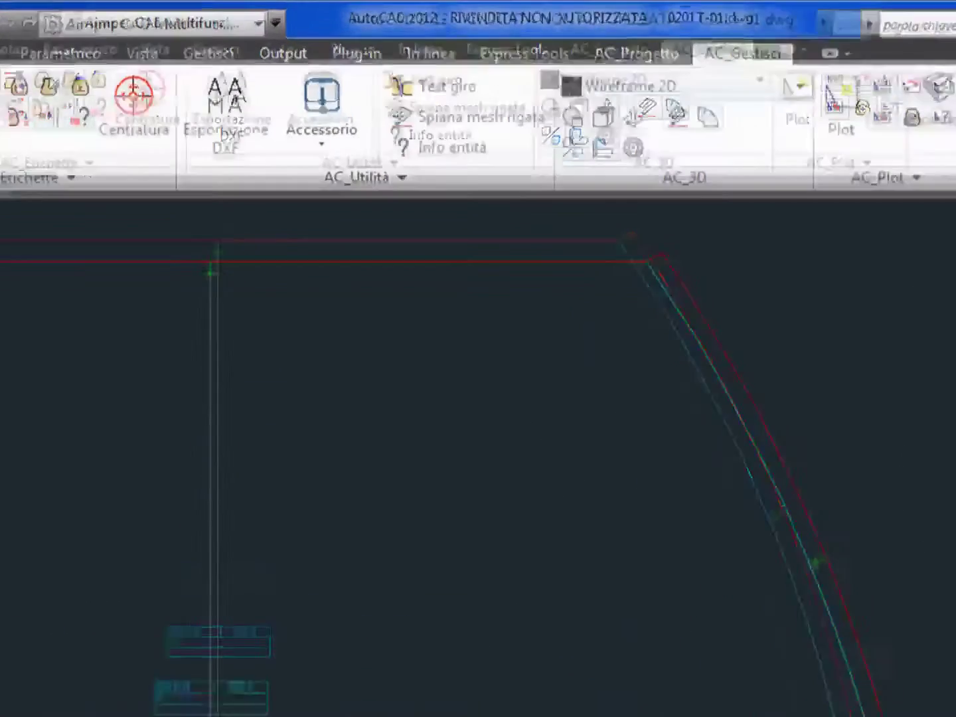
- Start a Test giro on the front outline, seam 5, from bottom centre to top corner
click(491, 110)
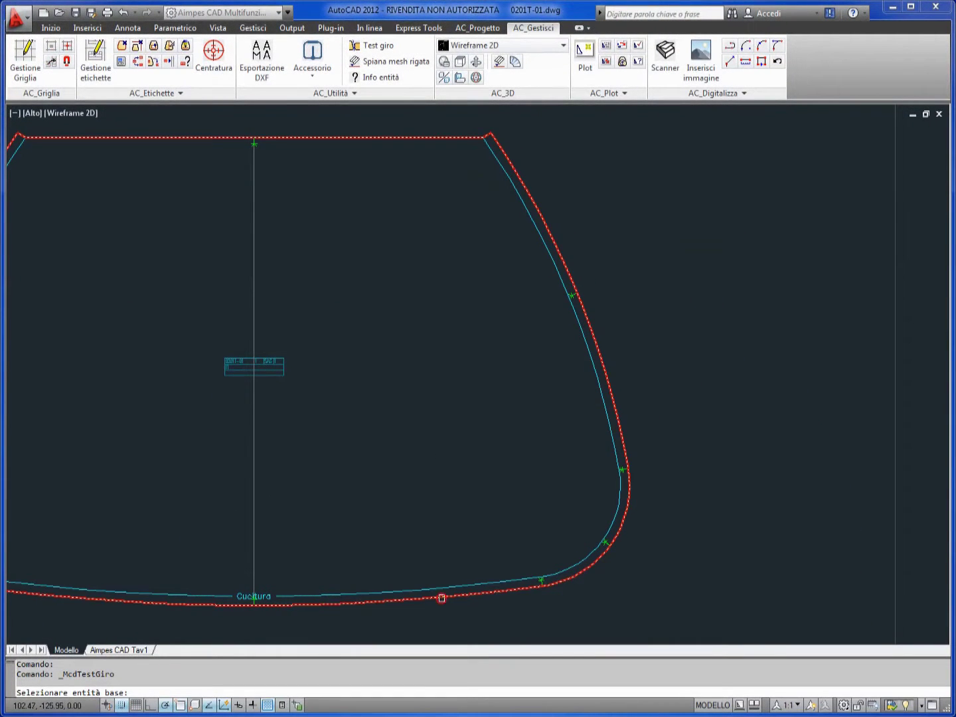
click(440, 597)
click(253, 605)
text(5)
key(Return)
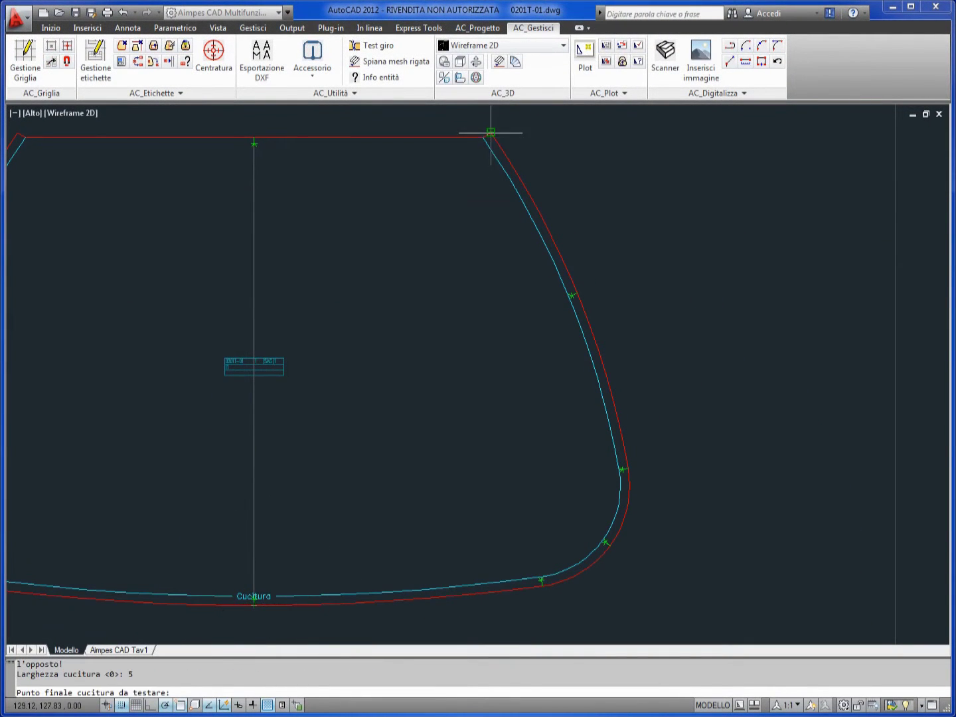
click(492, 135)
- Walk the gusset's left seam from its bottom corner against the front piece, answering Sì
scroll(432, 245, down, 3)
scroll(461, 397, down, 3)
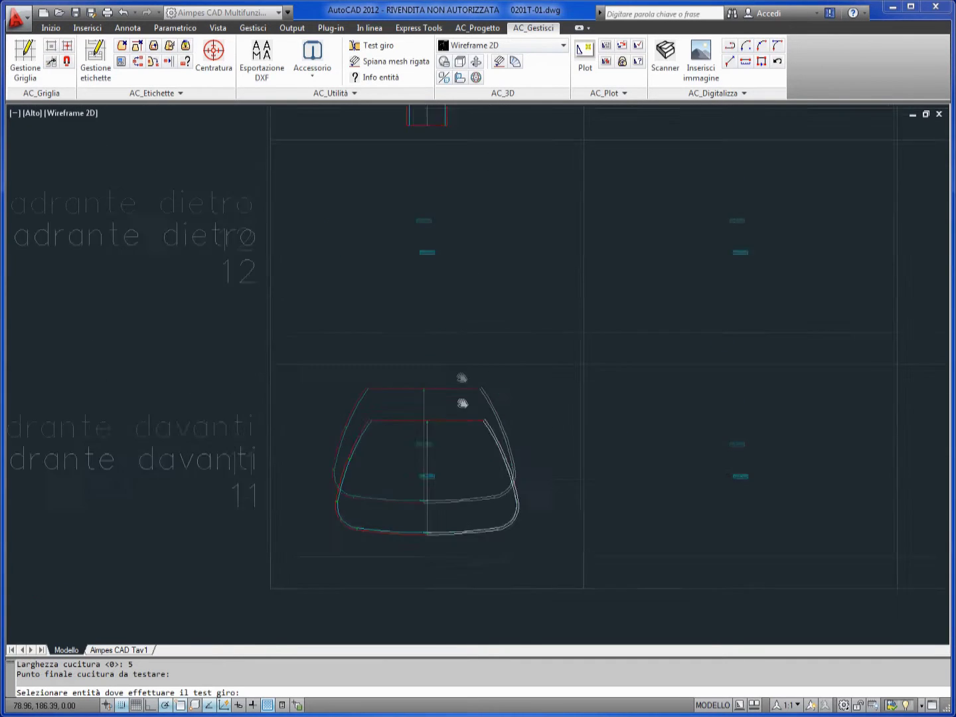
scroll(471, 308, up, 3)
scroll(414, 331, up, 3)
click(414, 331)
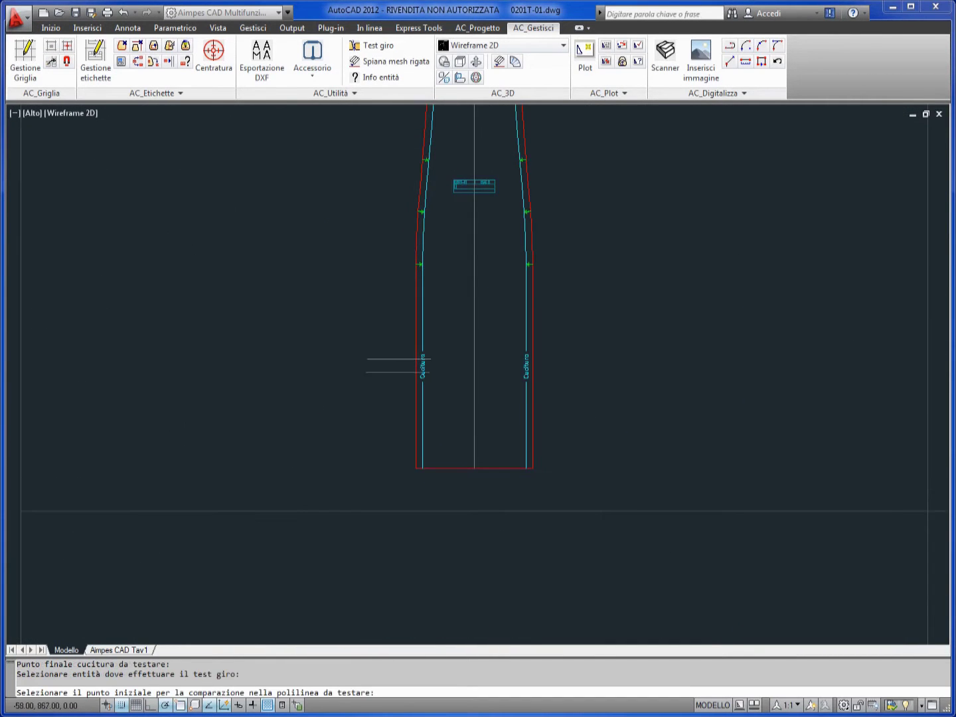
click(415, 468)
click(472, 403)
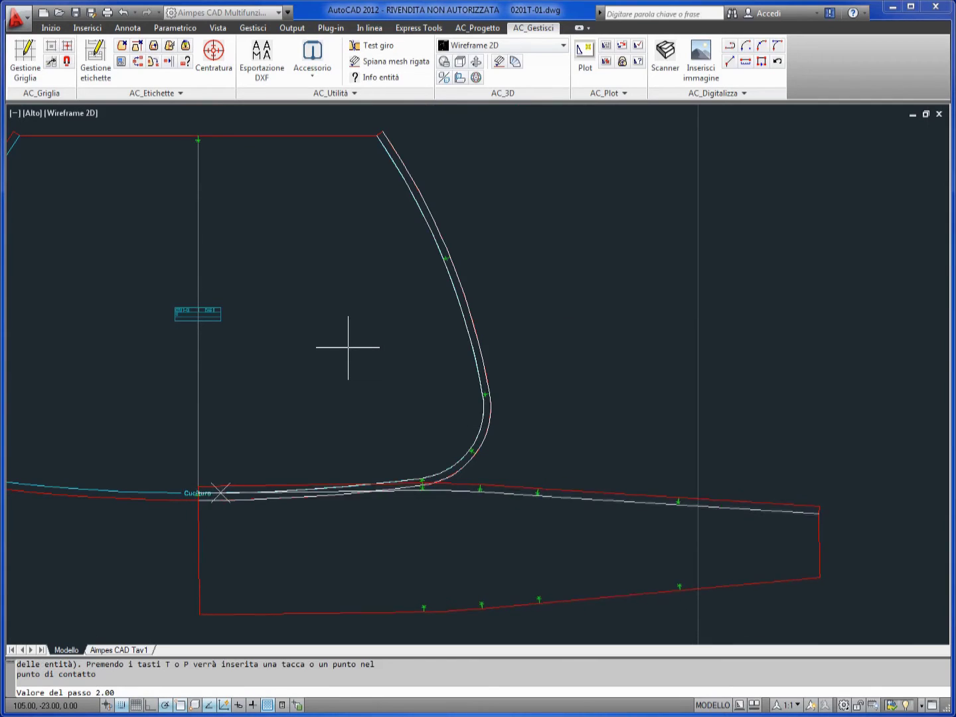
scroll(446, 414, up, 3)
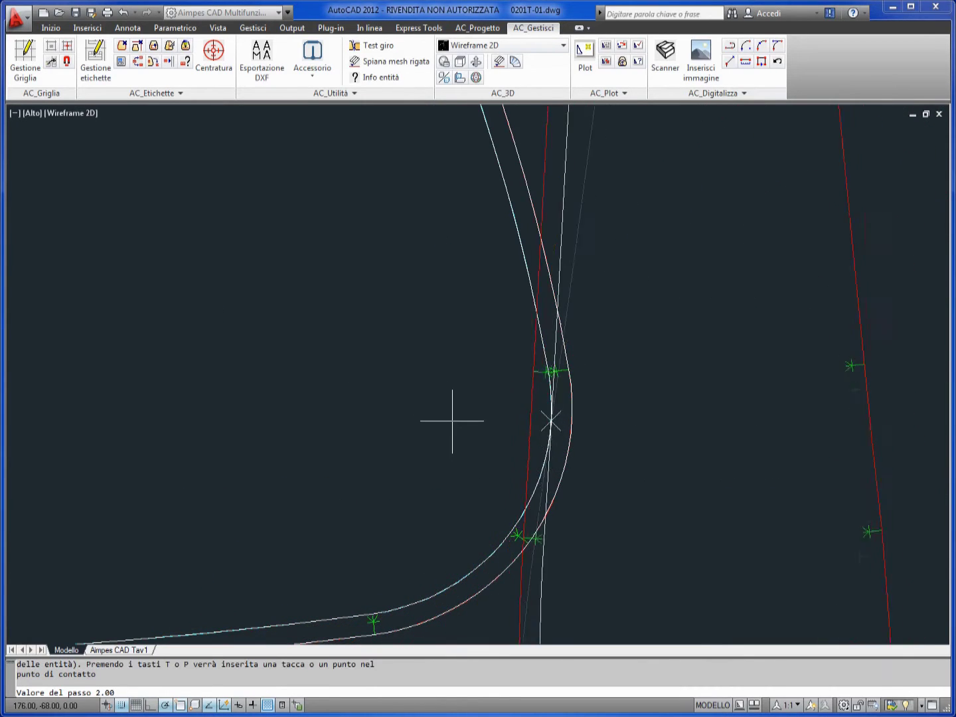
scroll(348, 346, down, 3)
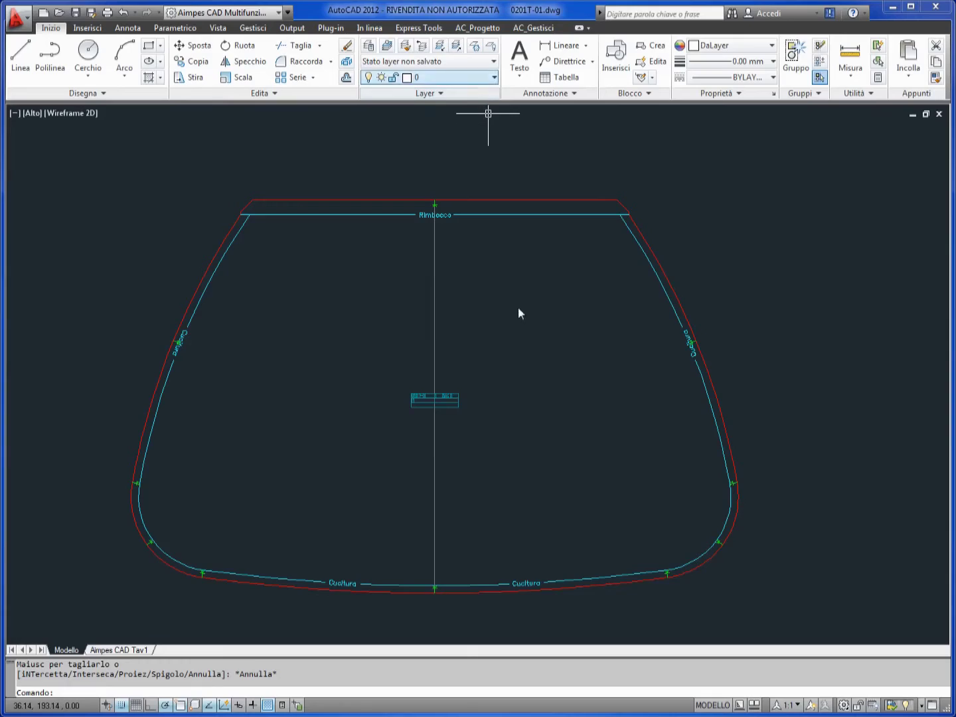
- Add a Finestra Lampo zipper opening 16 wide, 200 long, centred on the front centre line
click(479, 27)
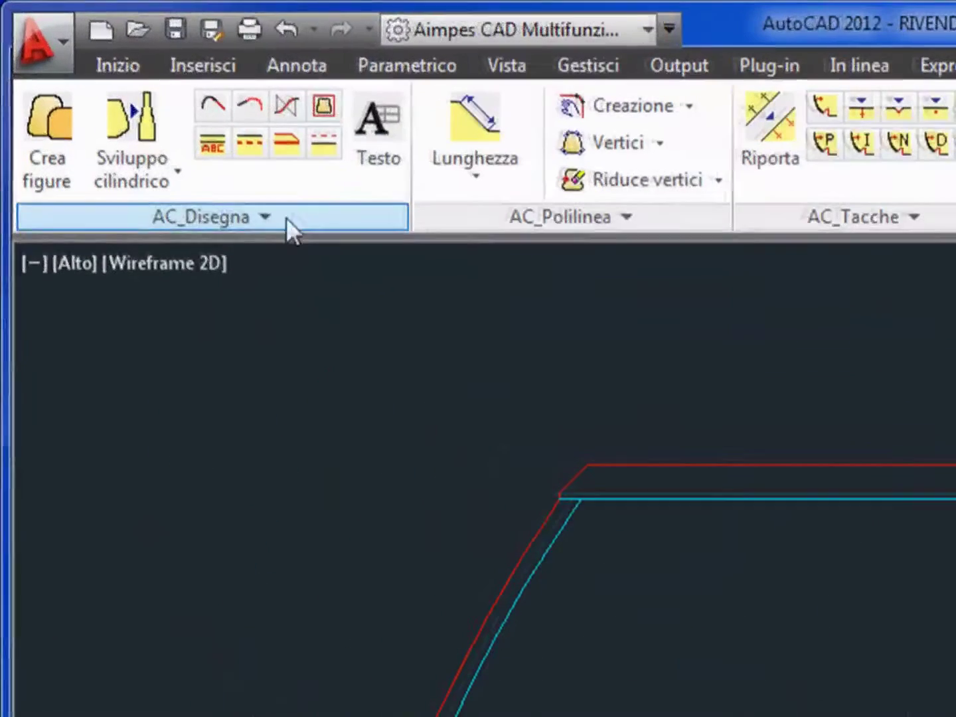
click(118, 94)
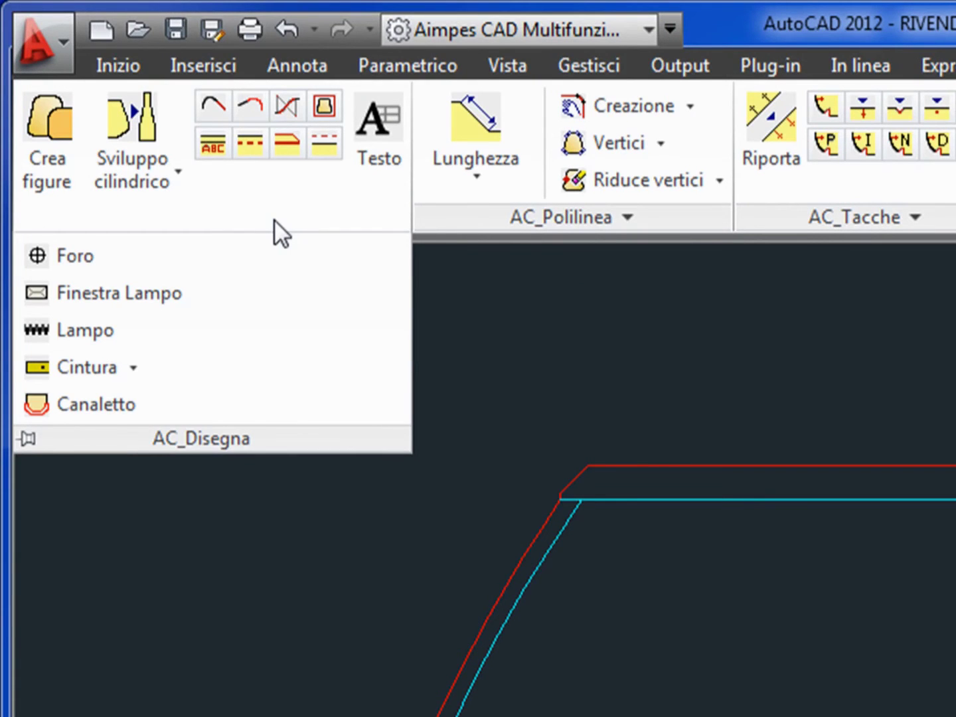
click(157, 297)
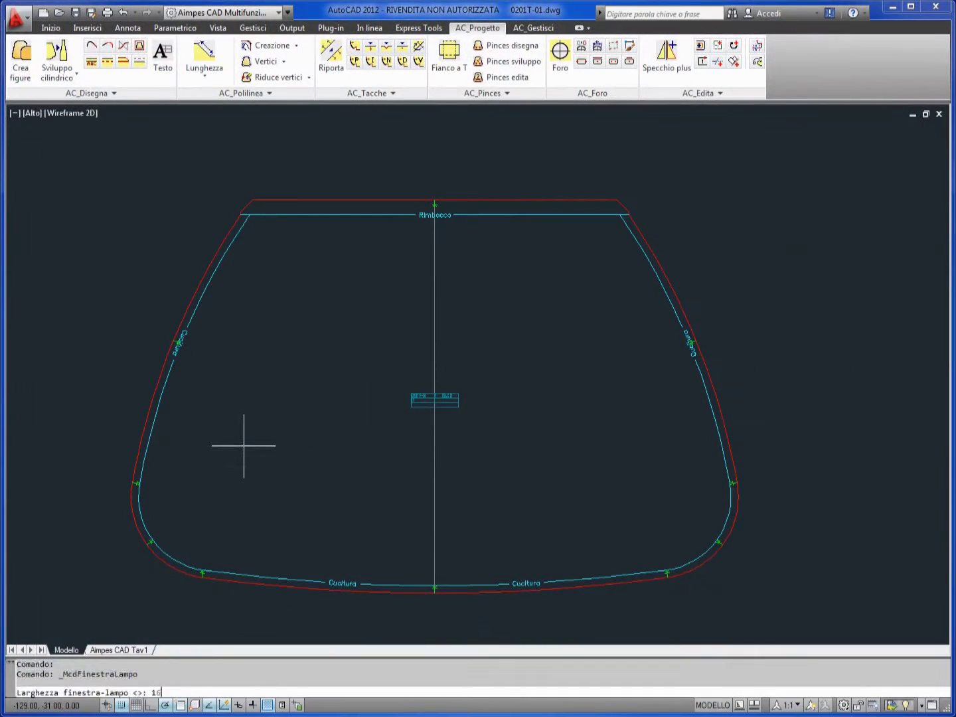
text(16200)
key(Return)
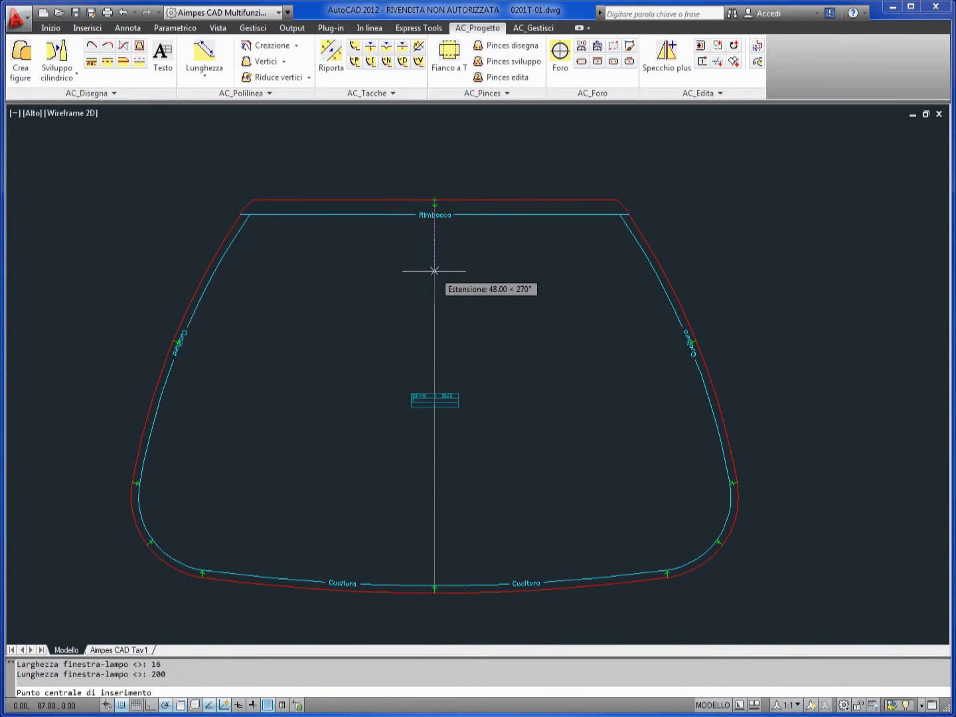
text(60)
key(Return)
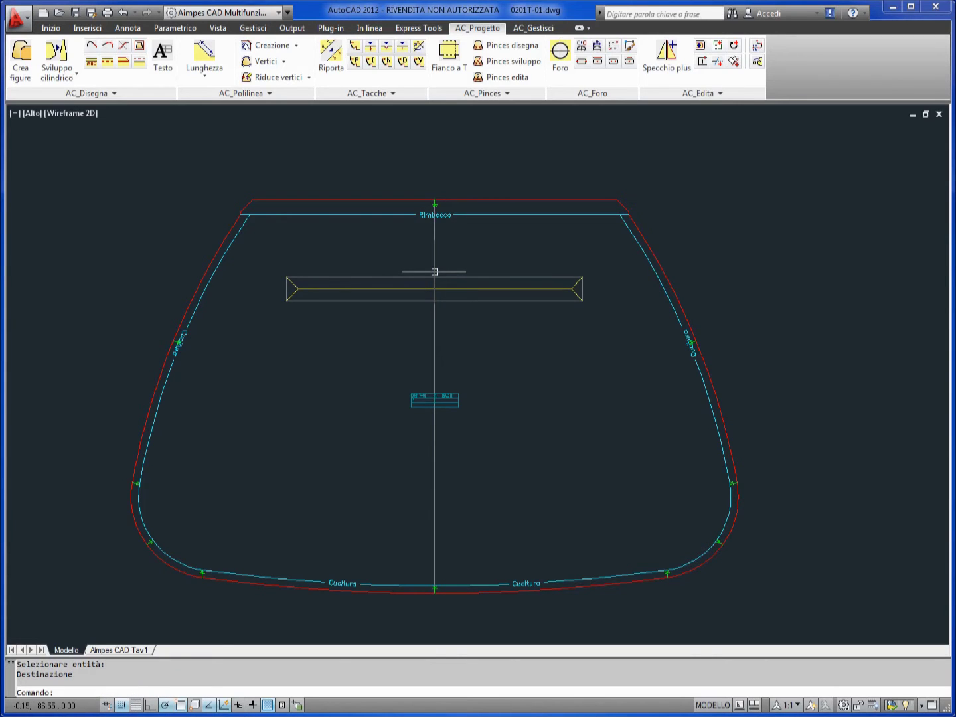
scroll(435, 272, up, 2)
scroll(433, 272, up, 2)
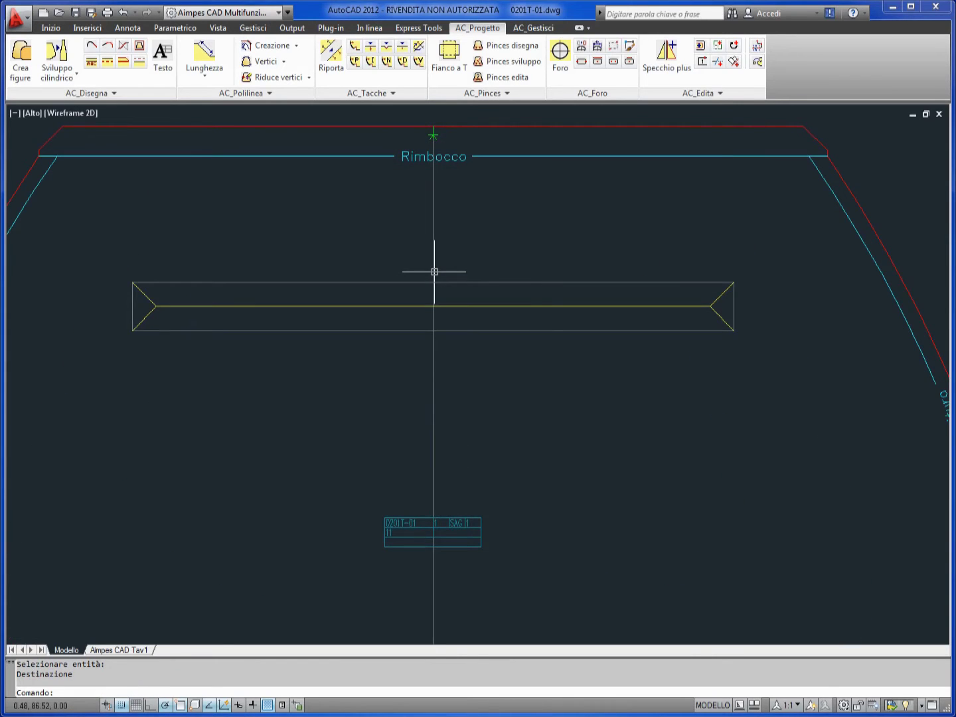
click(295, 284)
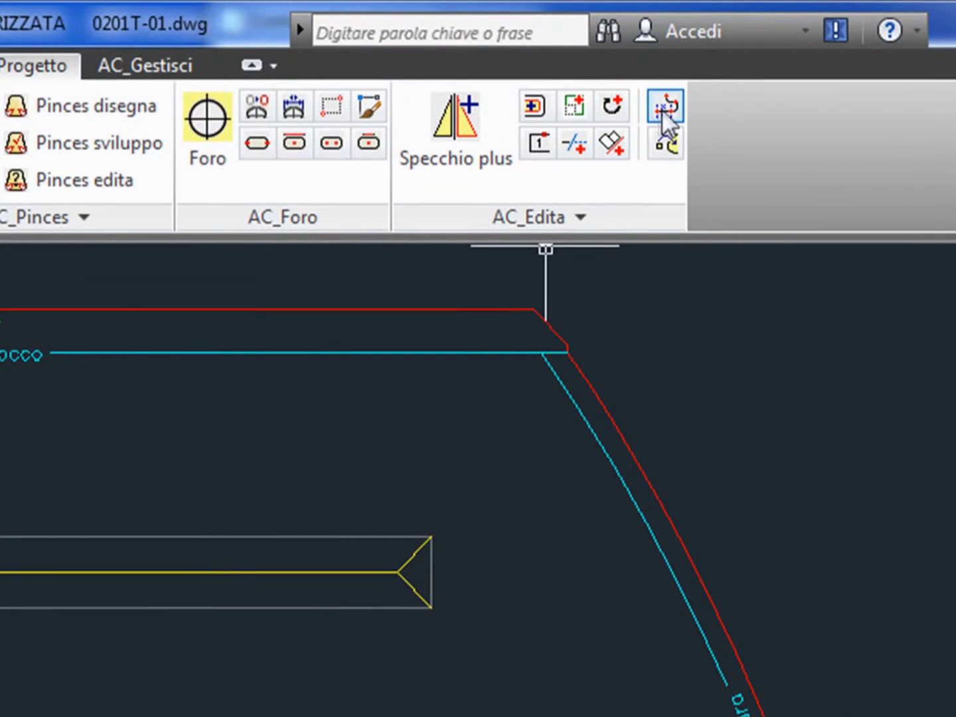
- Divide the outline between its upper corners with seam width 18 and distance 8
click(666, 109)
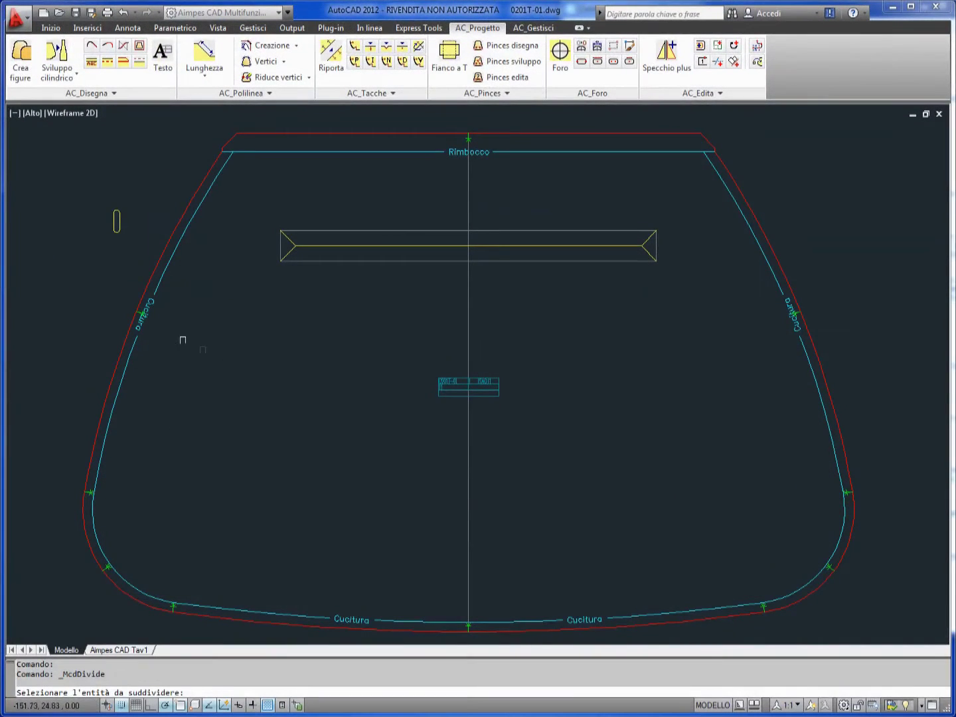
click(121, 349)
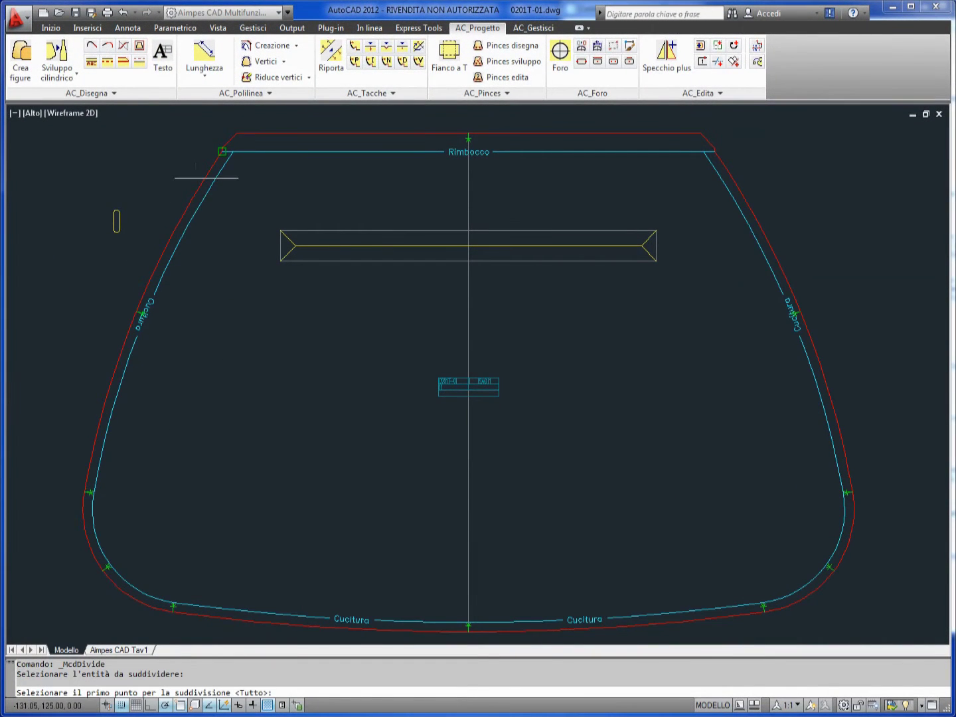
click(221, 150)
click(712, 153)
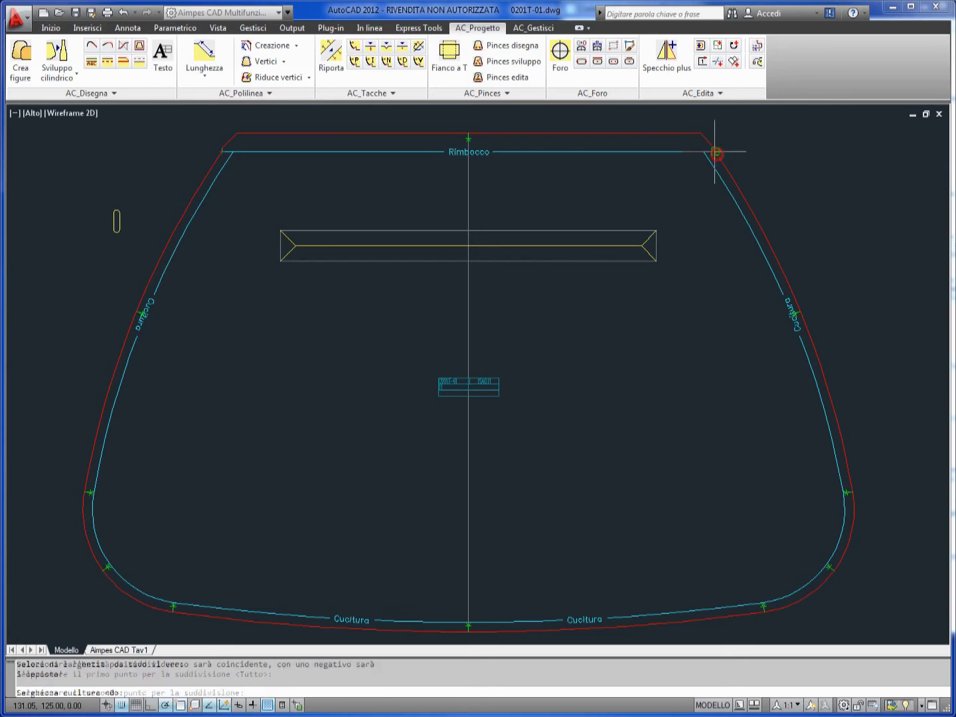
text(18)
key(Return)
text(8)
key(Return)
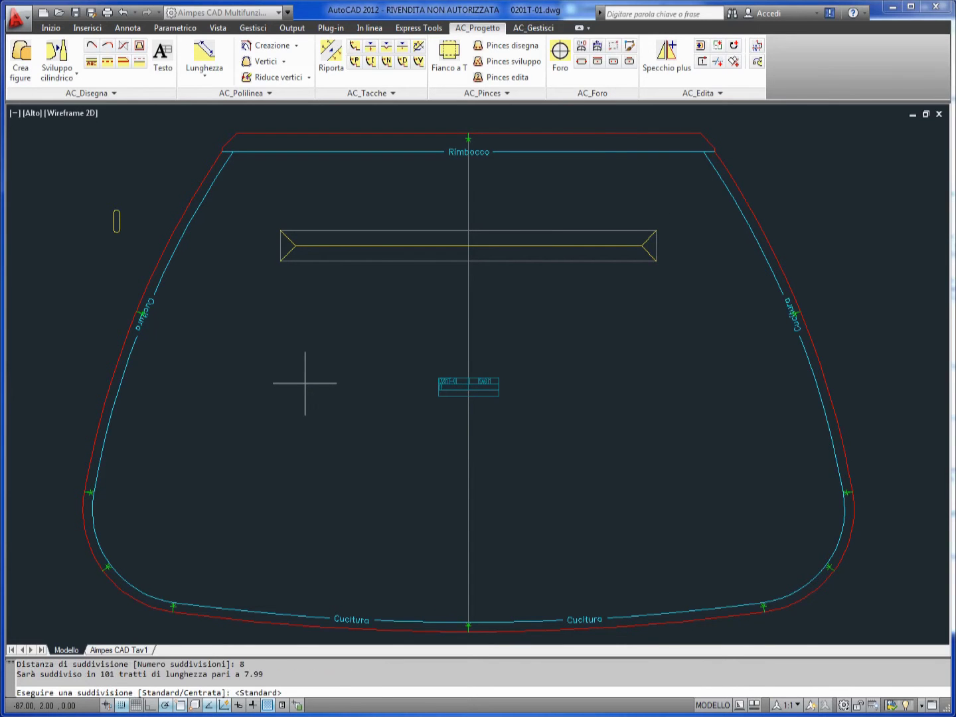
- Centre the division and repeat the yellow slot as objects along the seam
text(c)
key(Return)
text(o)
key(Return)
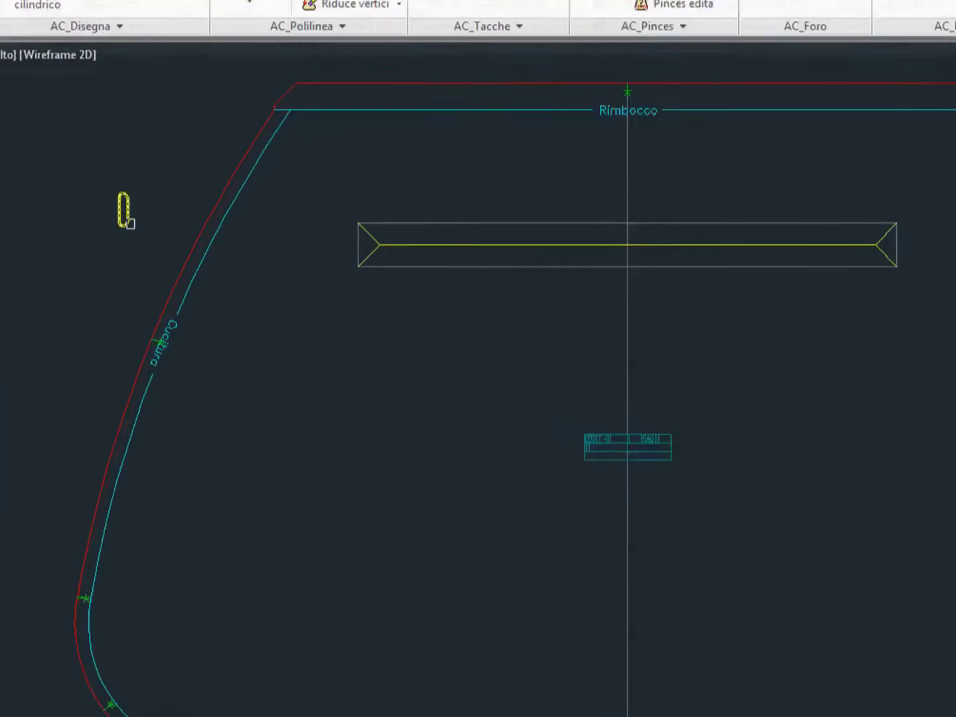
click(116, 222)
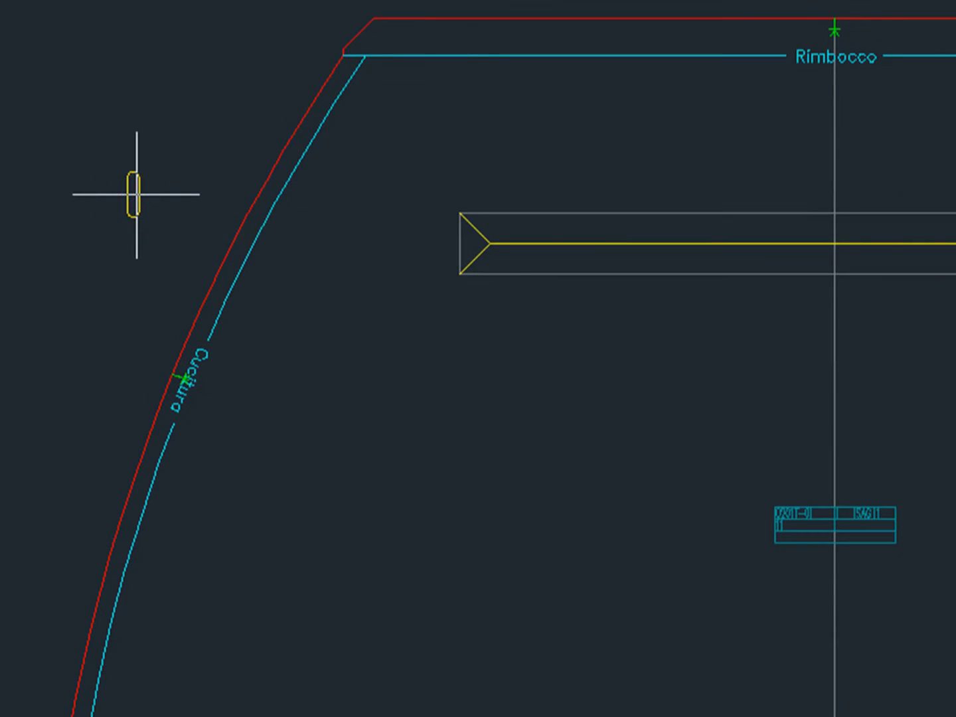
key(Return)
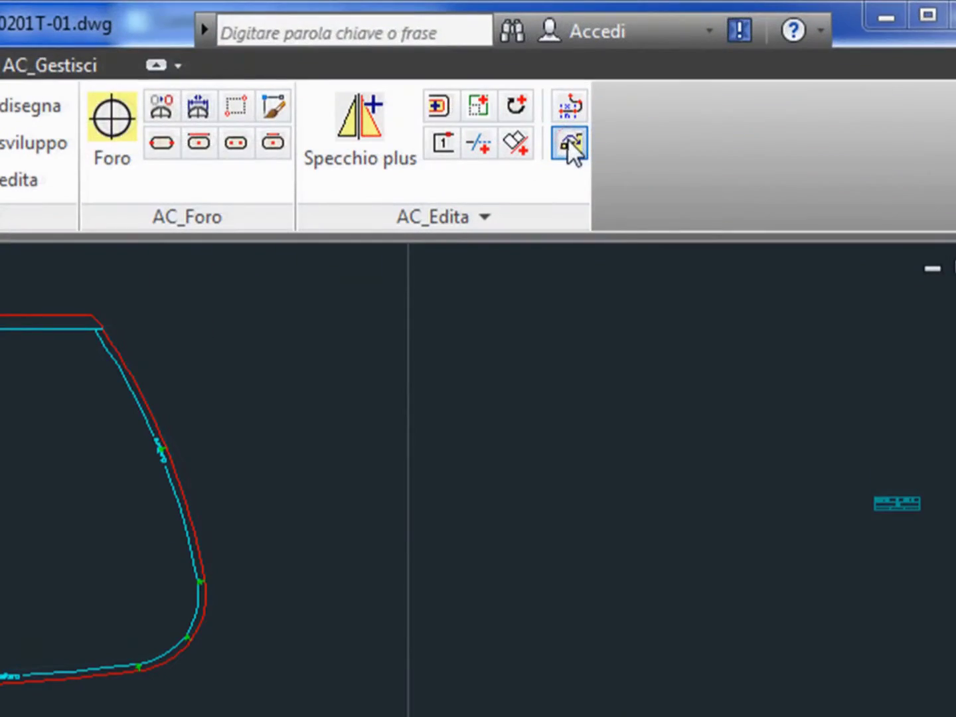
- Window-select the star grid and place it over the front panel outline from the bottom star
click(571, 145)
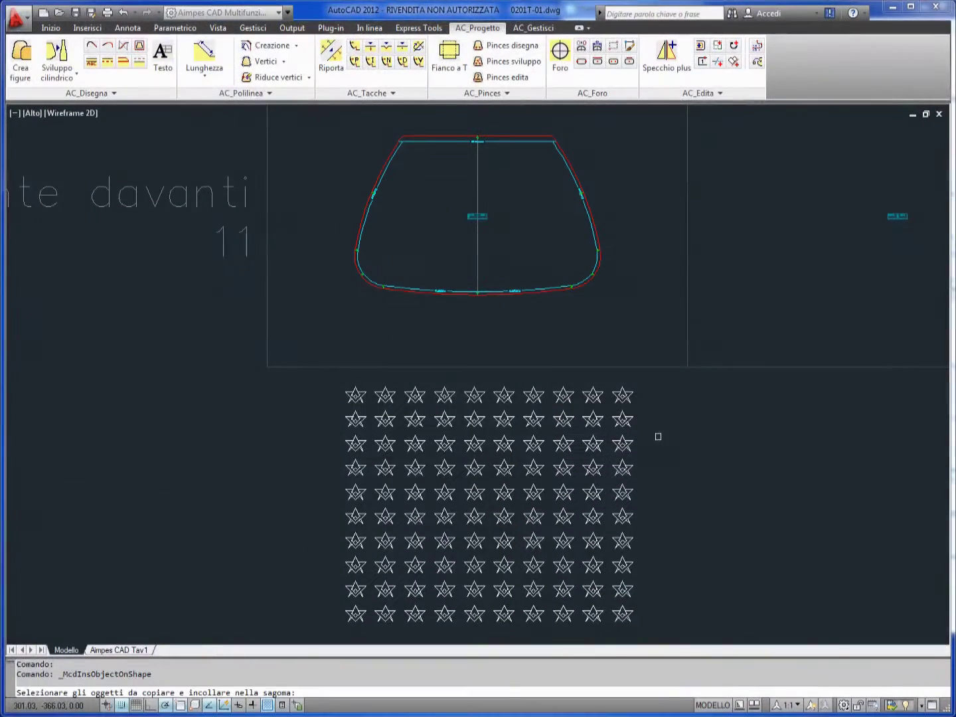
click(333, 378)
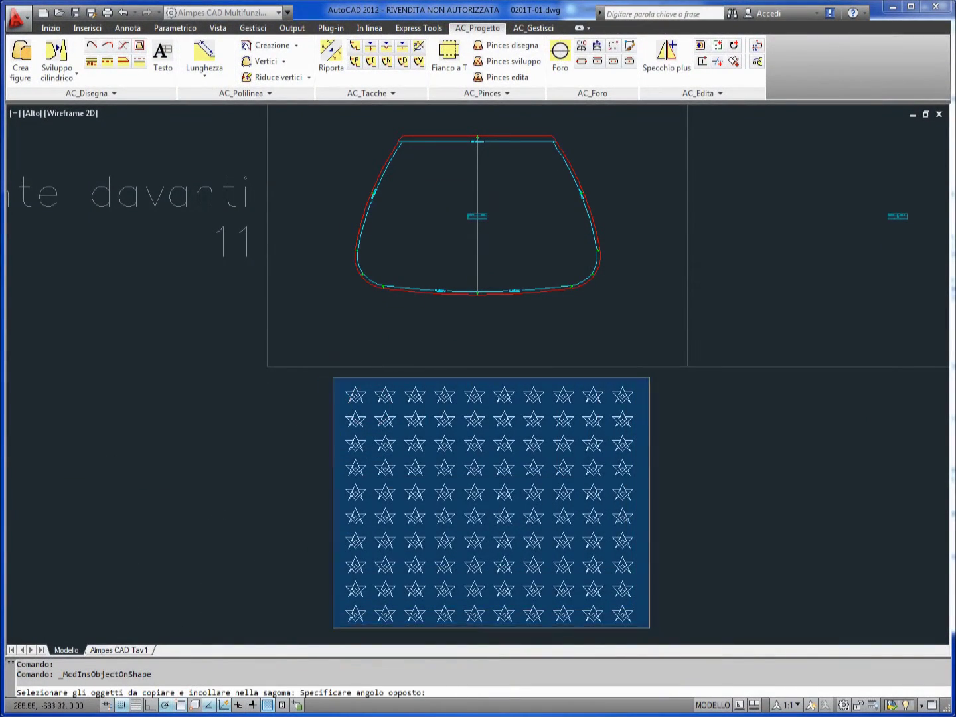
click(650, 628)
key(Return)
click(504, 621)
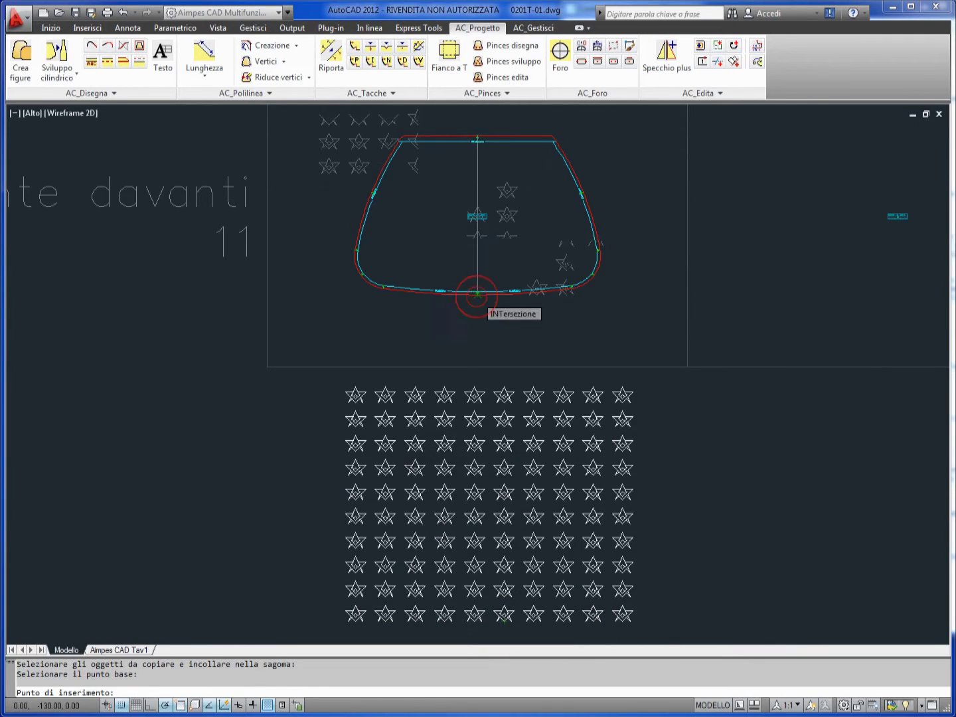
click(478, 295)
- Trim the stars to the panel outline polyline with an offset of 10
middle_drag(485, 249, 449, 443)
scroll(446, 445, up, 3)
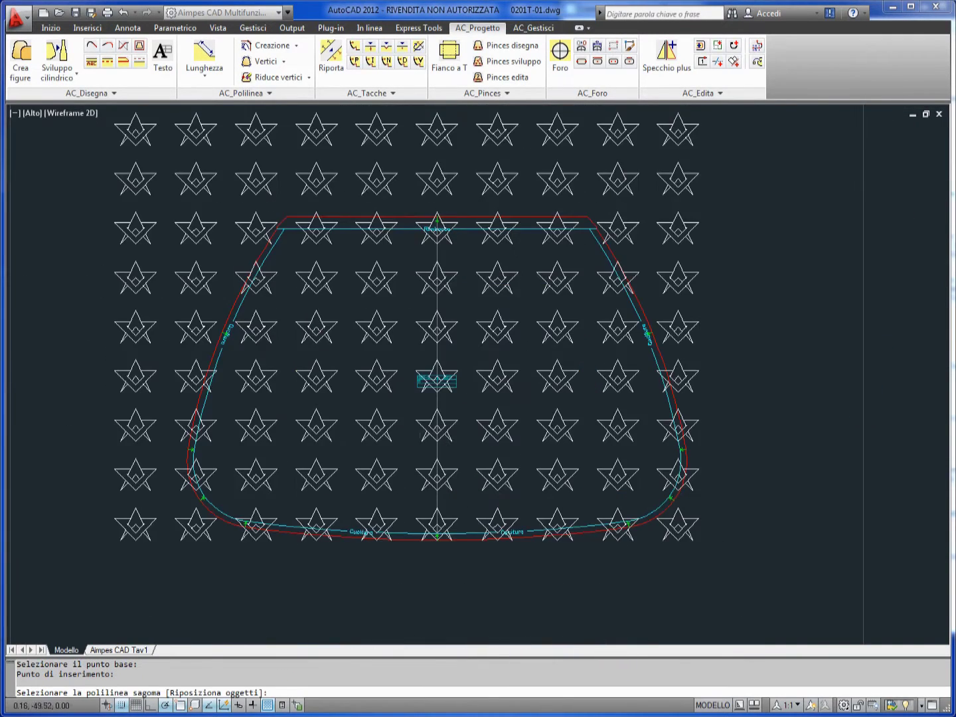
click(198, 395)
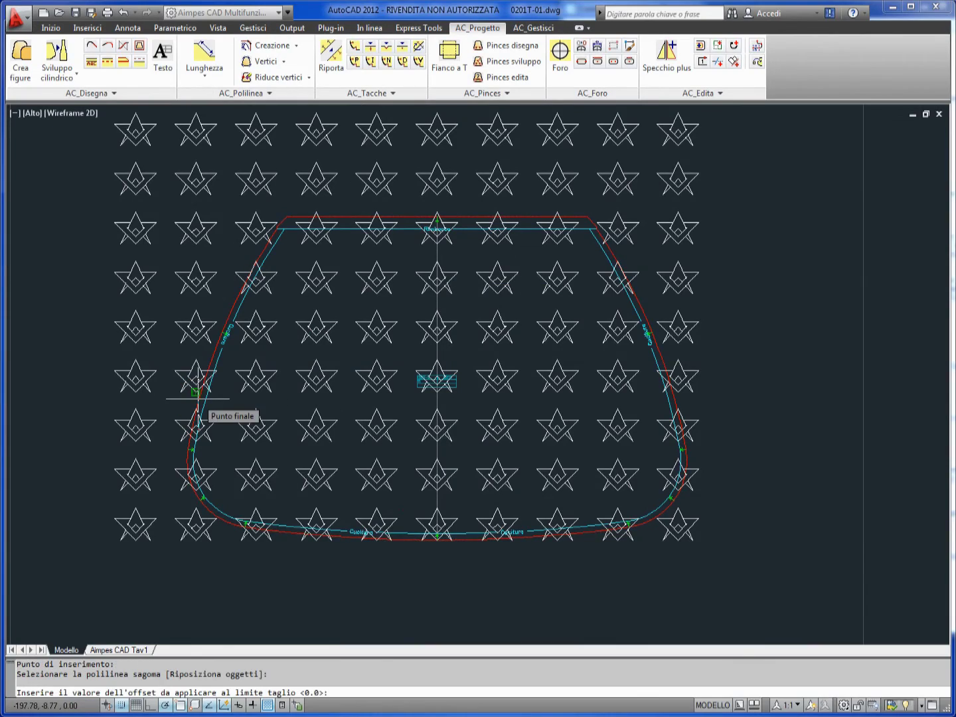
text(10)
key(Return)
scroll(197, 395, up, 2)
scroll(167, 342, up, 2)
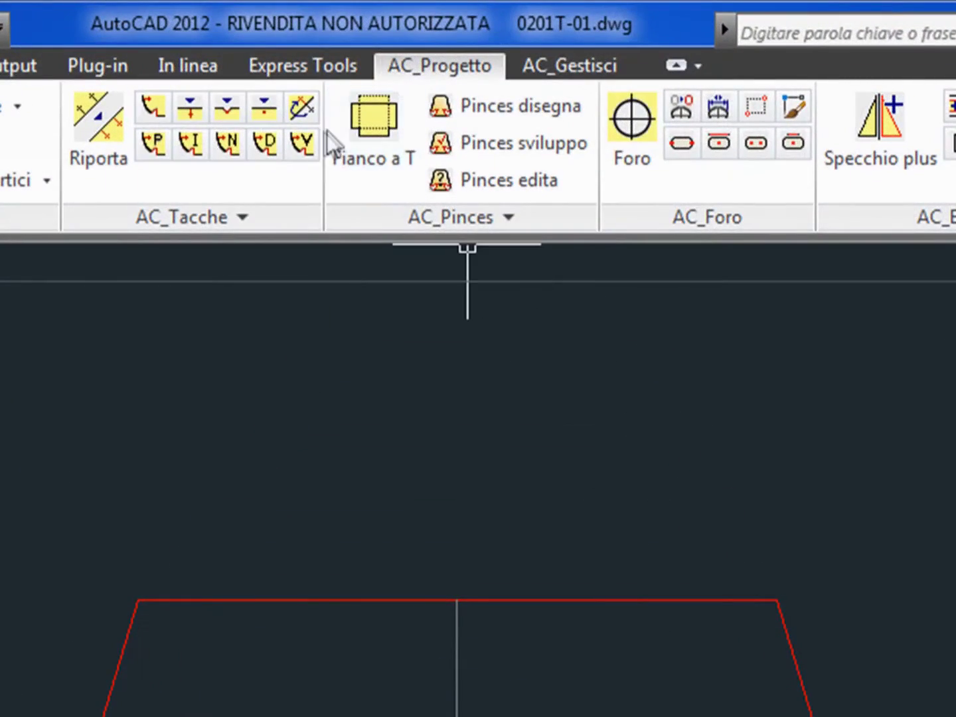
- Build a symmetric T-gusset from base midpoint to top edge, heights 80, 80 and 40, about the centre axis
click(340, 126)
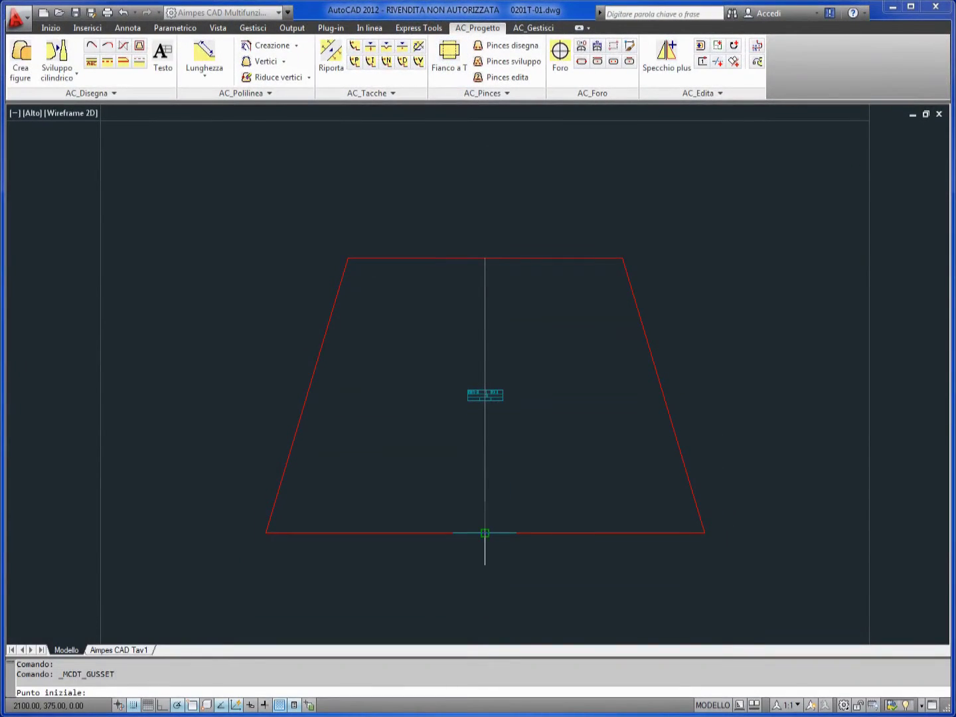
click(486, 533)
click(623, 257)
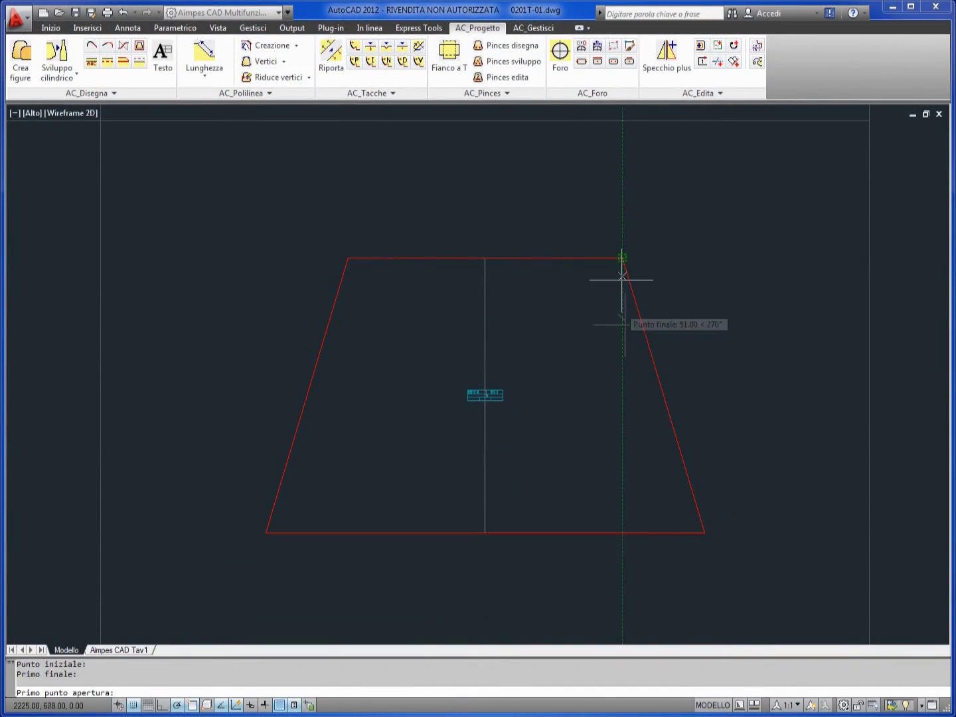
click(704, 533)
key(Return)
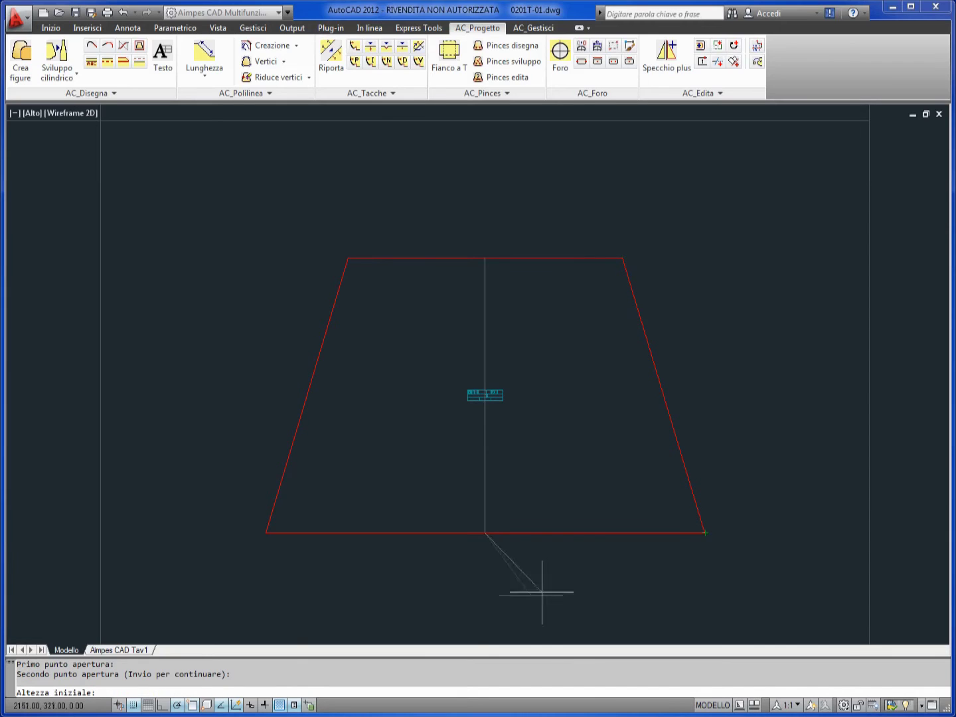
text(80)
key(Return)
text(80)
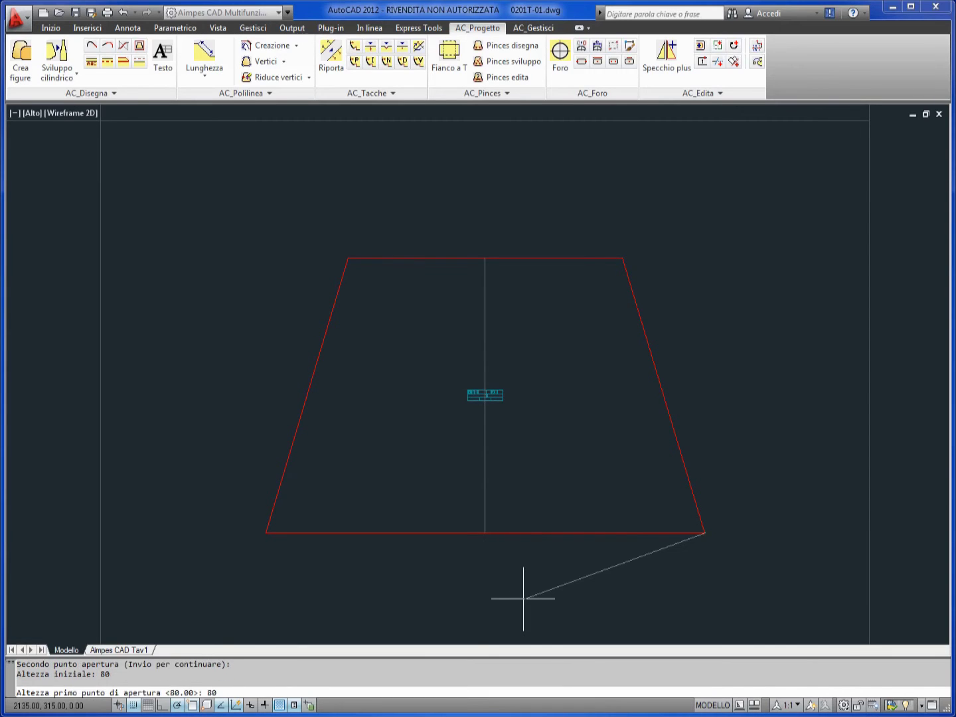
key(Return)
key(Return)
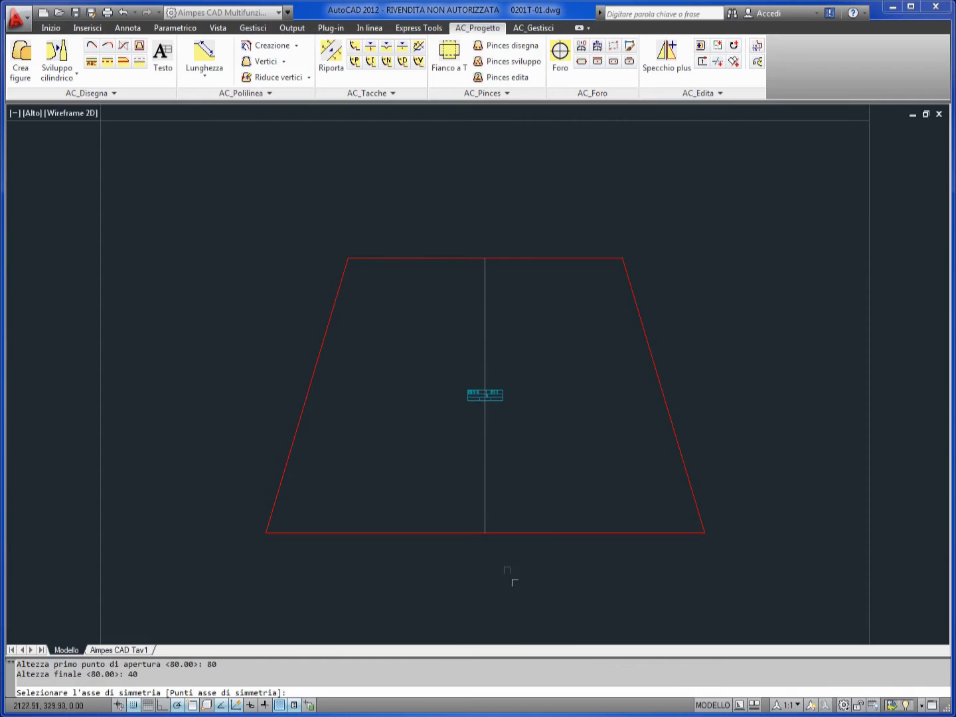
click(485, 521)
key(Return)
key(Return)
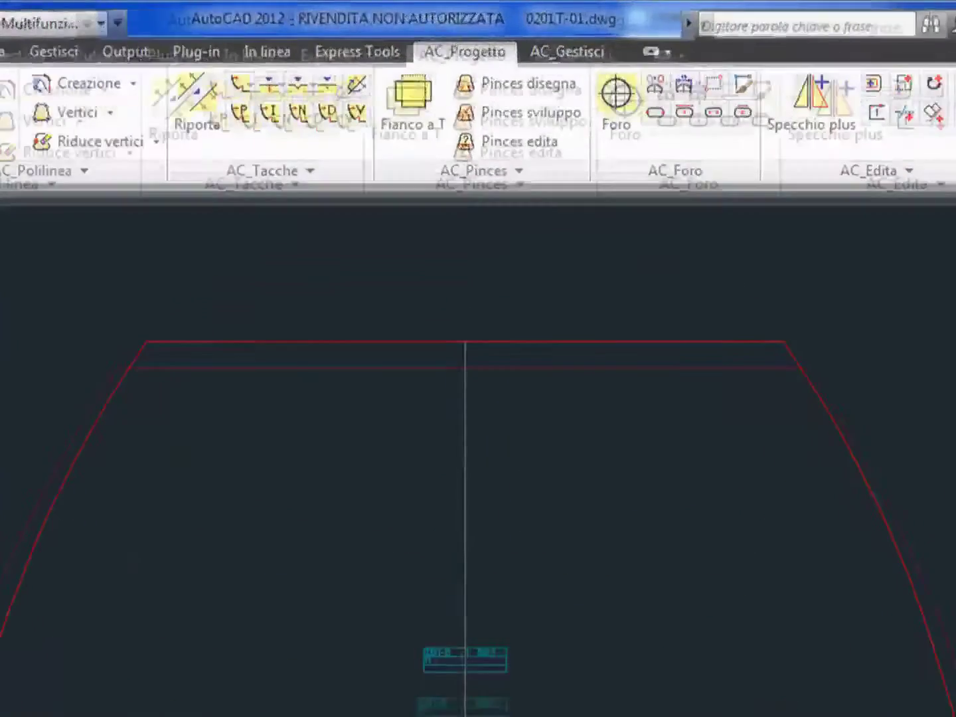
- Draw left and right darts on the lower corner curves, developing the outline between the top corners
click(539, 108)
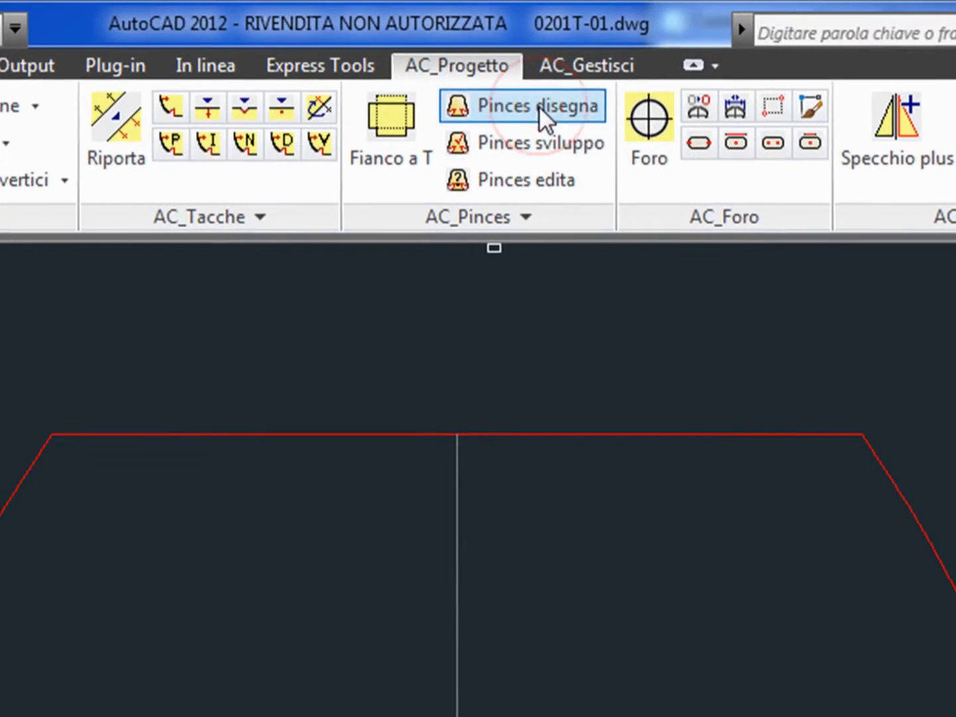
click(379, 533)
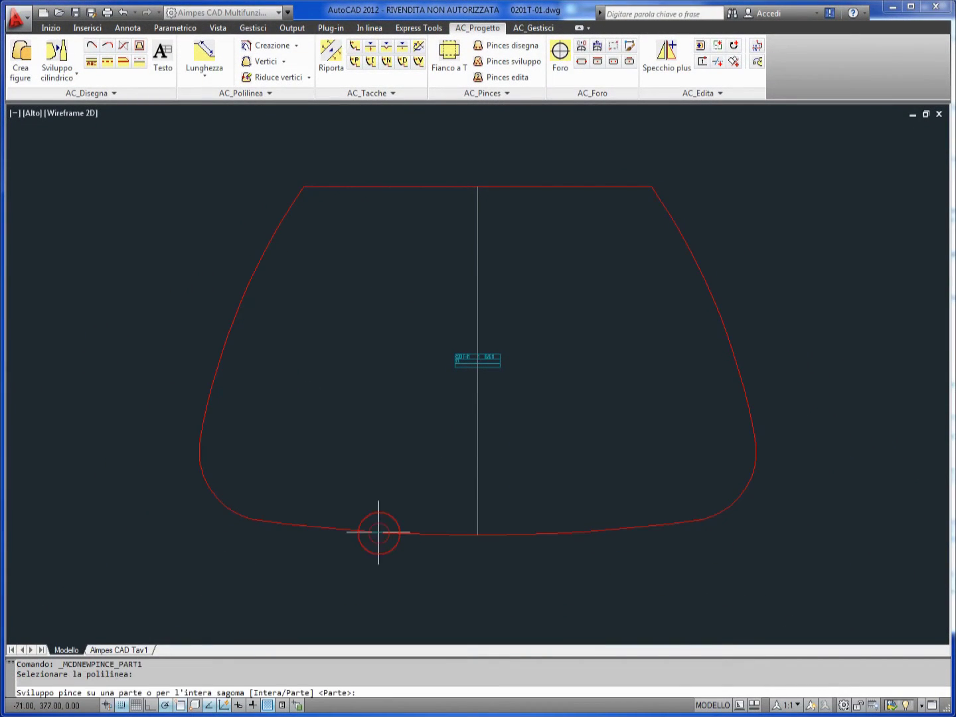
key(Return)
click(304, 187)
click(651, 186)
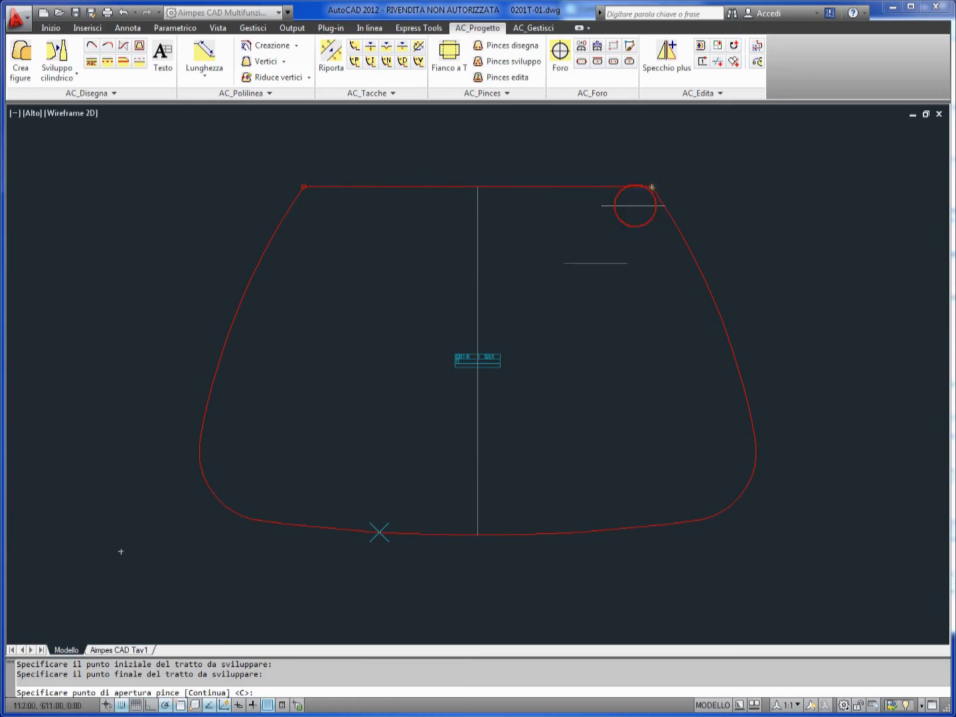
click(213, 492)
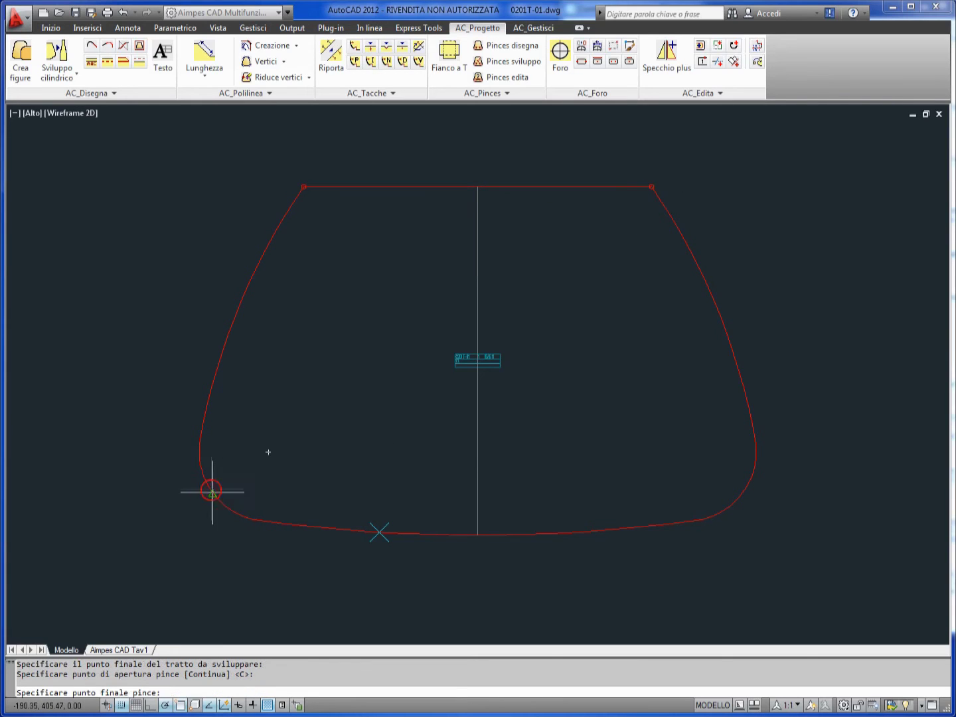
click(268, 452)
click(745, 492)
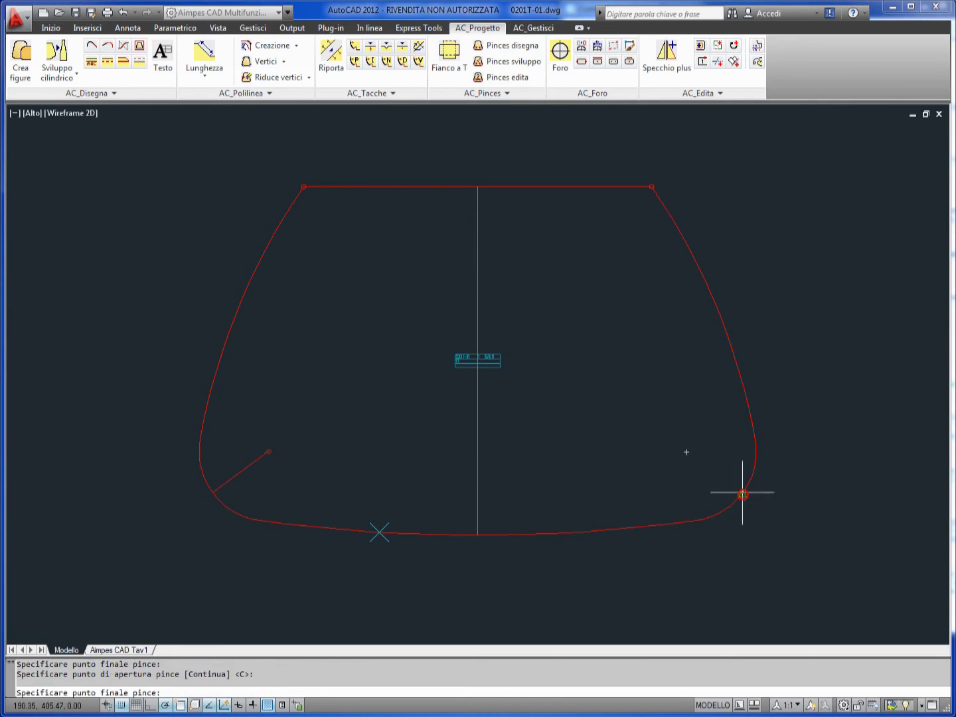
click(687, 451)
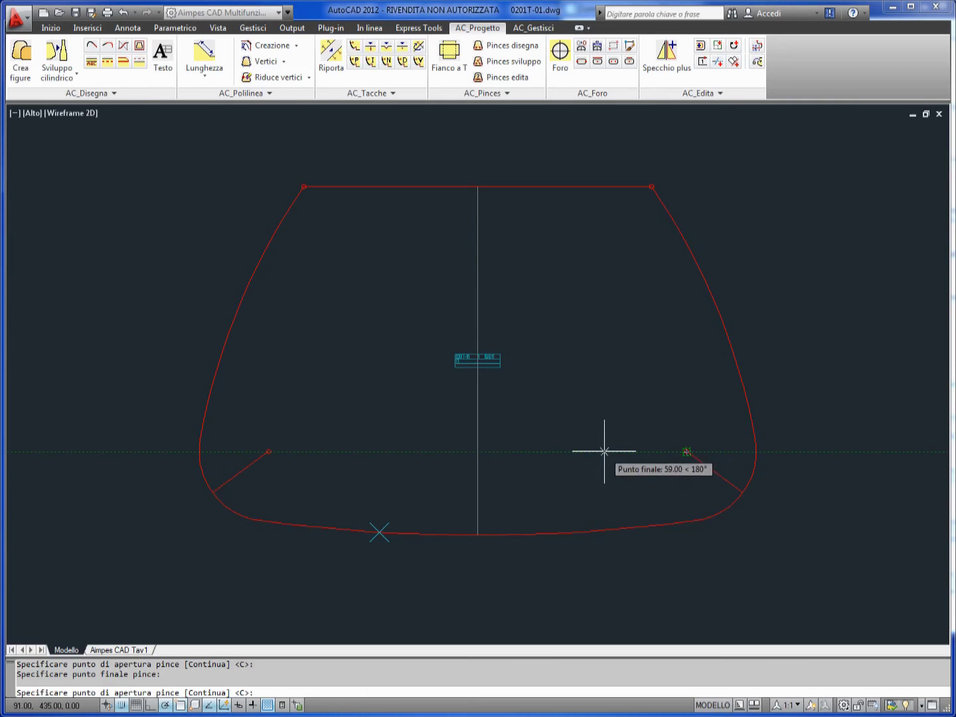
key(Return)
- Define the arrival plane through both dart ends and top centre at heights 50, 50 and 0
text(50)
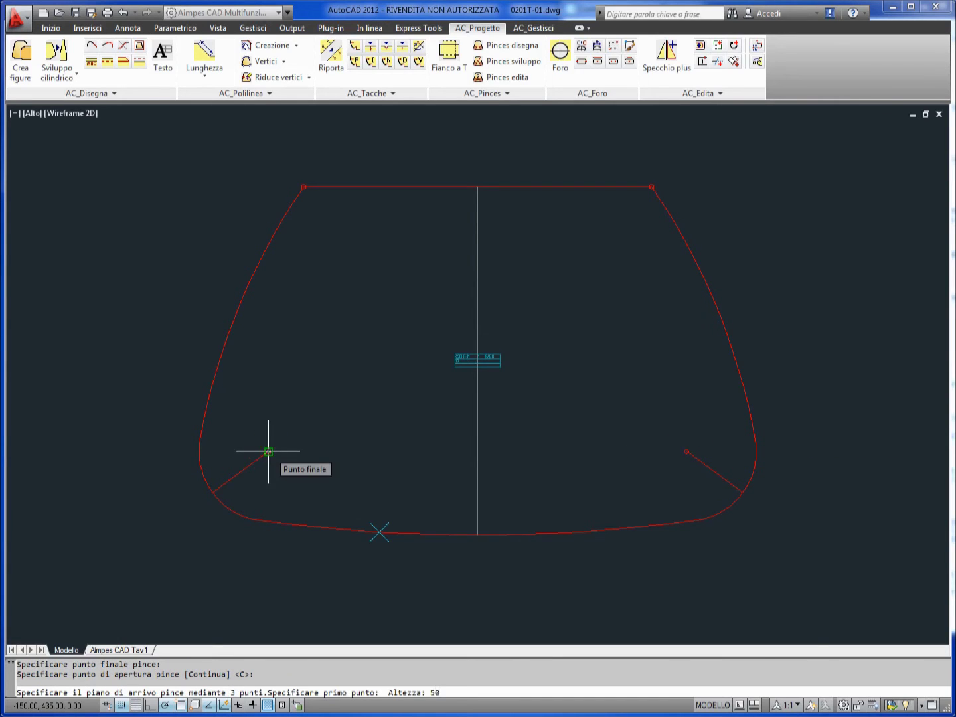
click(269, 450)
click(687, 451)
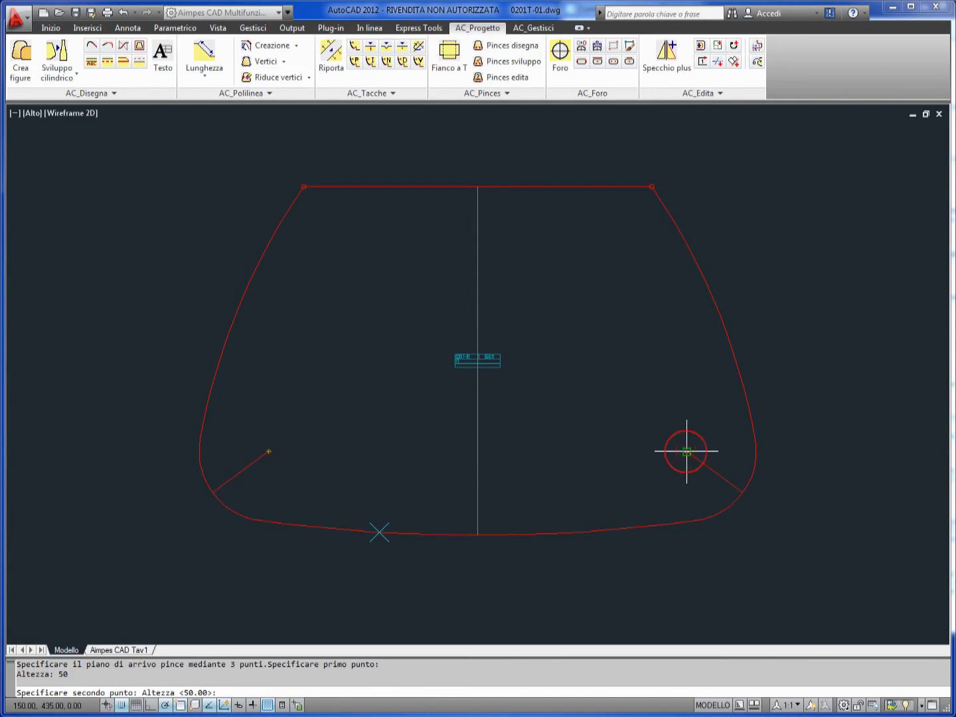
key(Return)
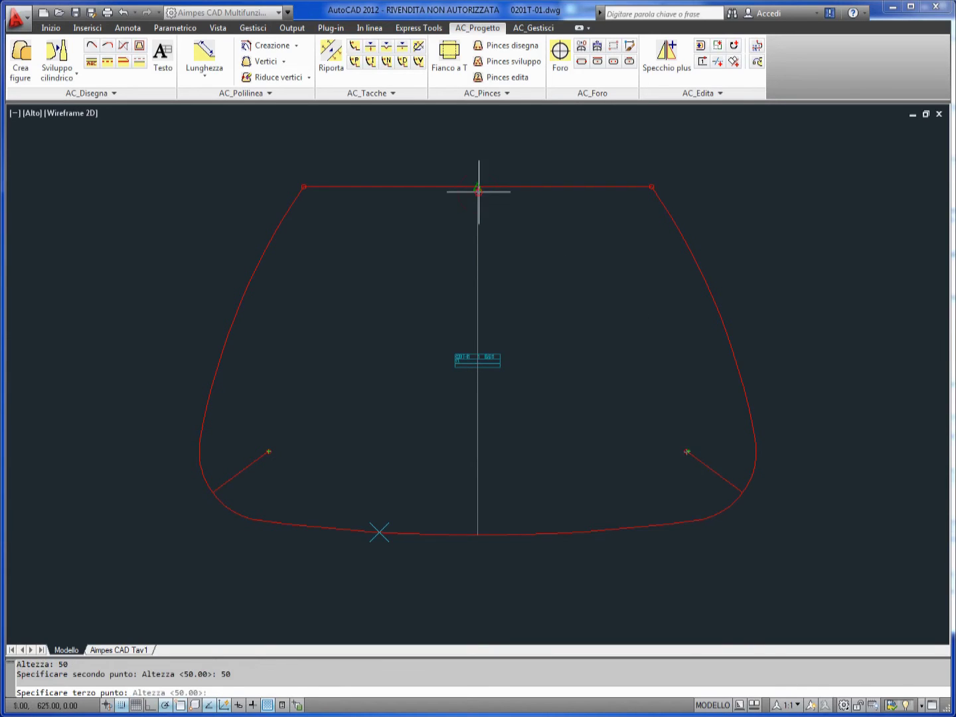
click(479, 191)
text(0)
key(Return)
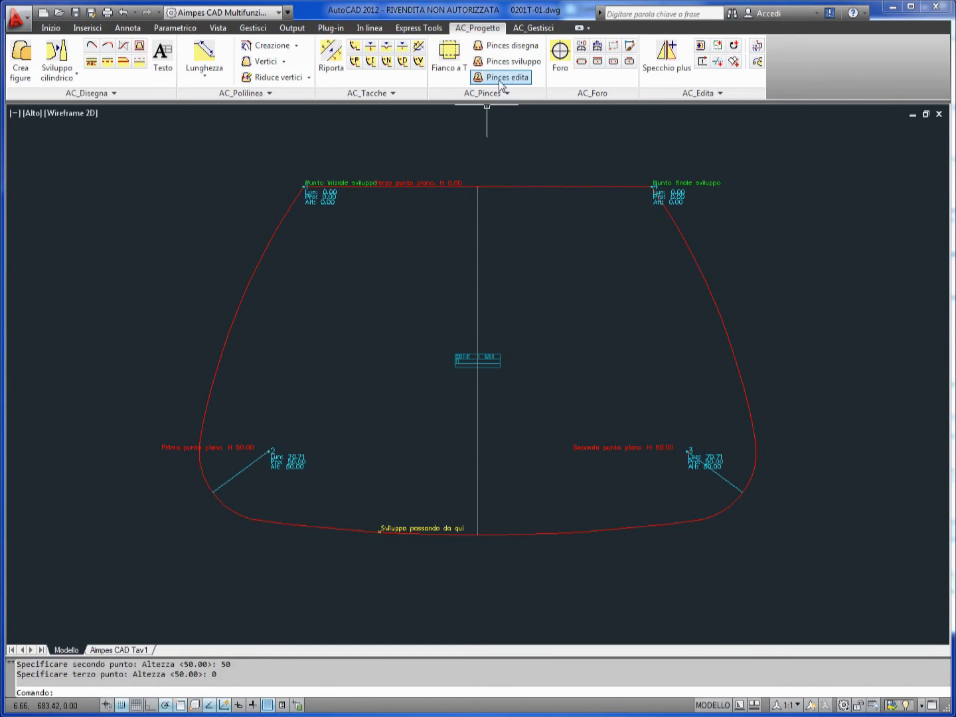
- Review the dart's Proprietà Pince settings and accept them unchanged
click(502, 77)
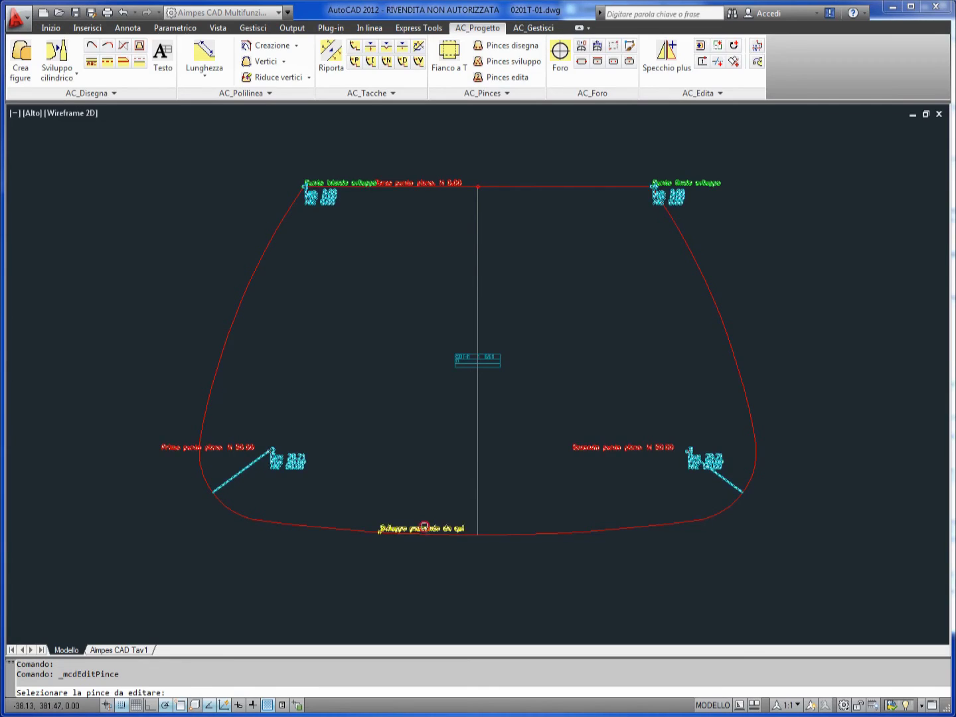
click(424, 525)
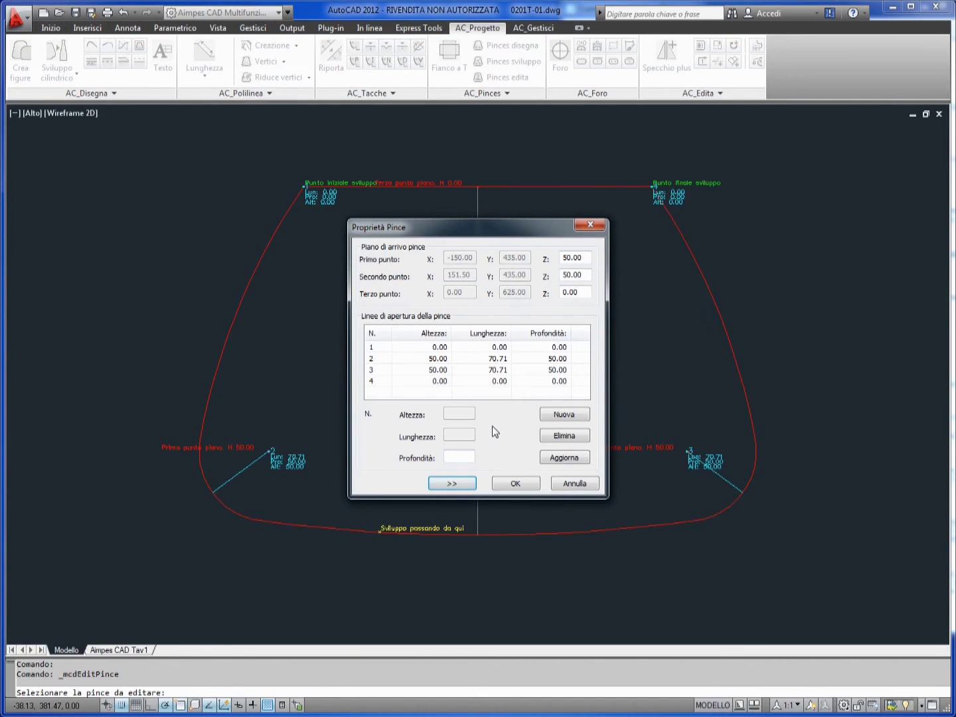
click(515, 483)
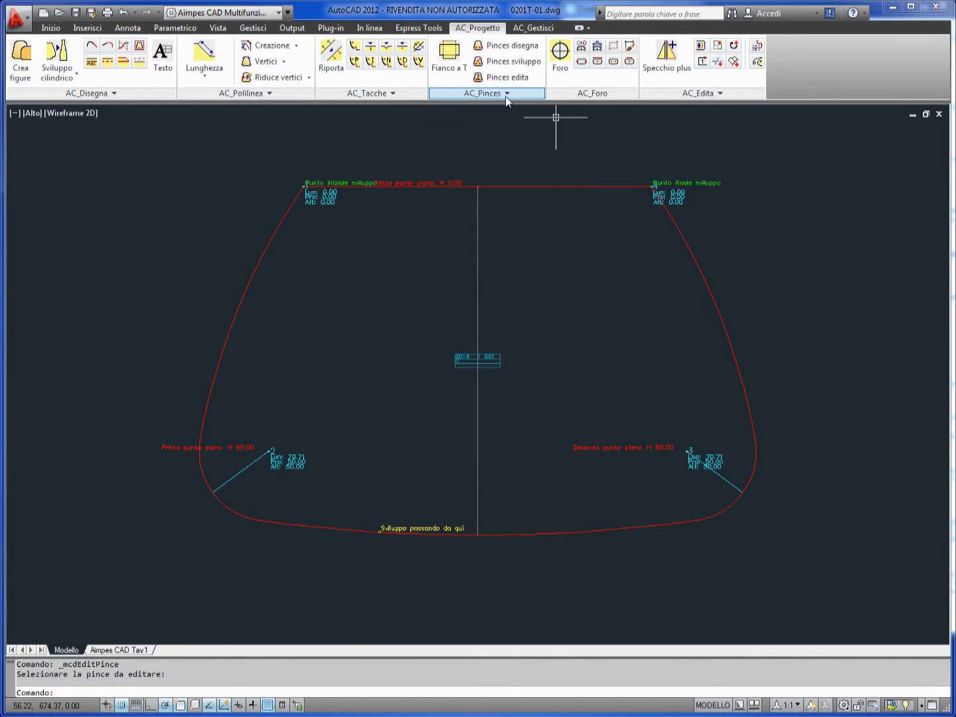
- Develop the dart at the default precision of 100
click(510, 61)
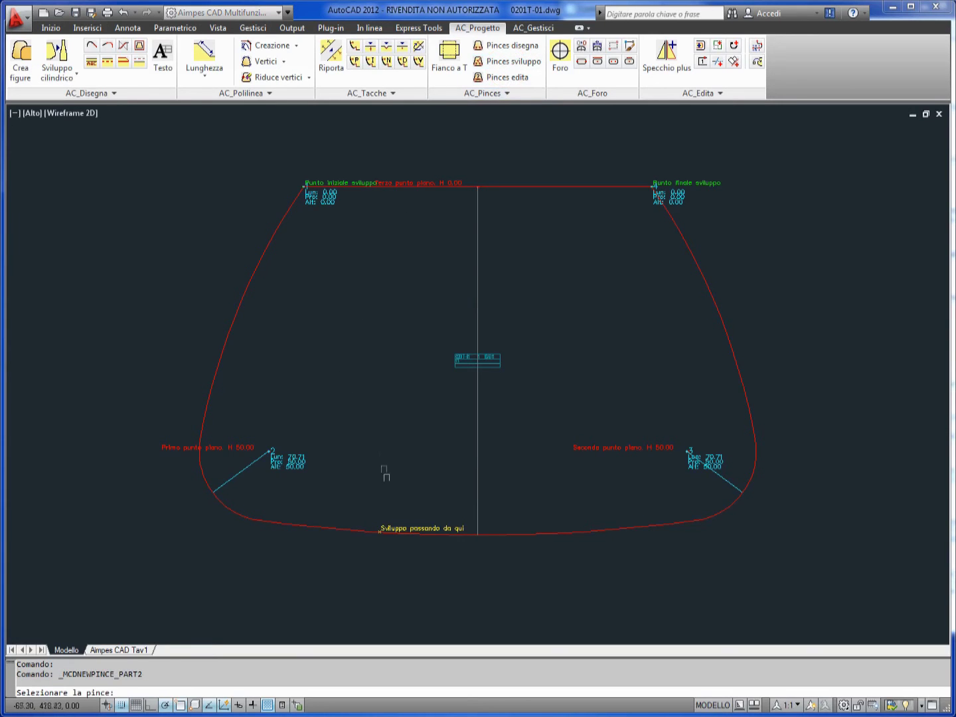
click(418, 525)
key(Return)
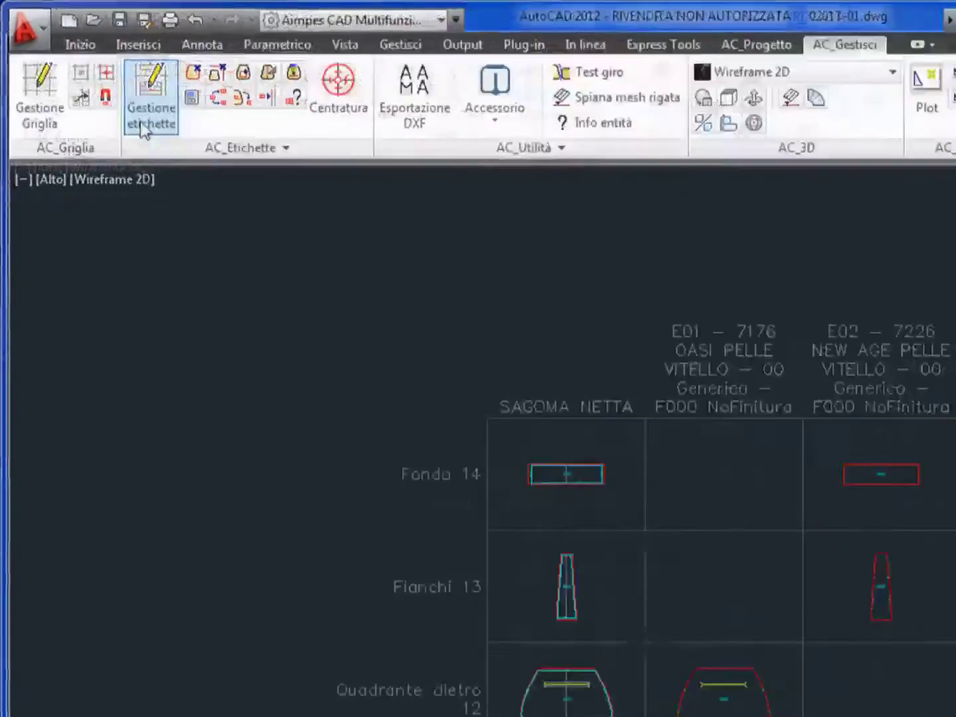
- Insert automatic description text into all ('Tutte') piece labels, leaving the description configuration unchanged
click(207, 180)
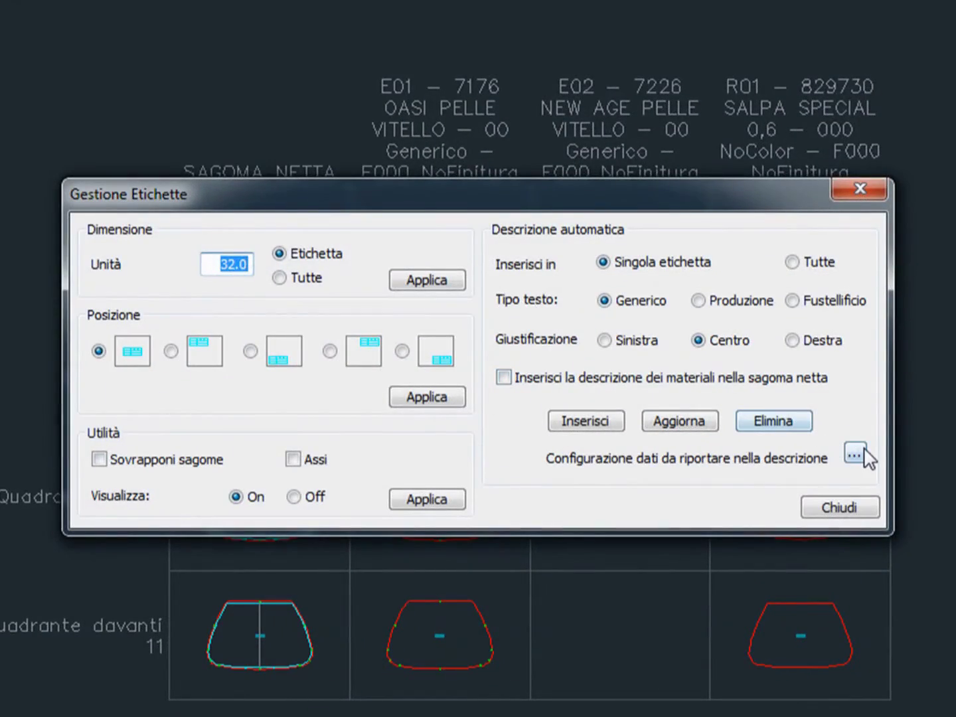
click(856, 455)
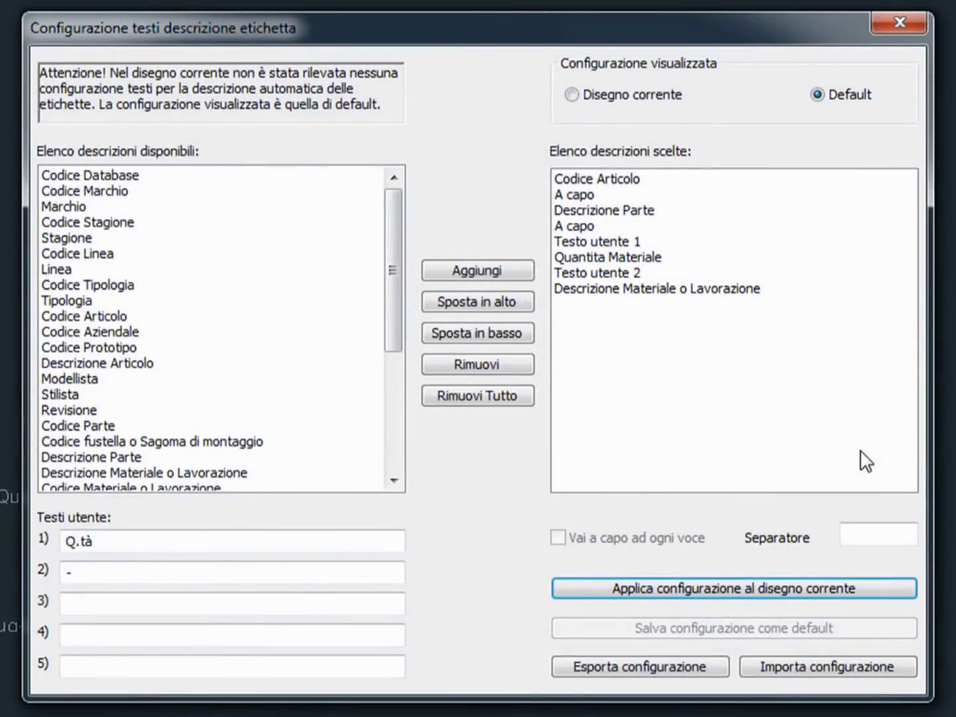
mouse_move(392, 274)
mouse_down()
mouse_move(386, 358)
mouse_move(397, 267)
mouse_up()
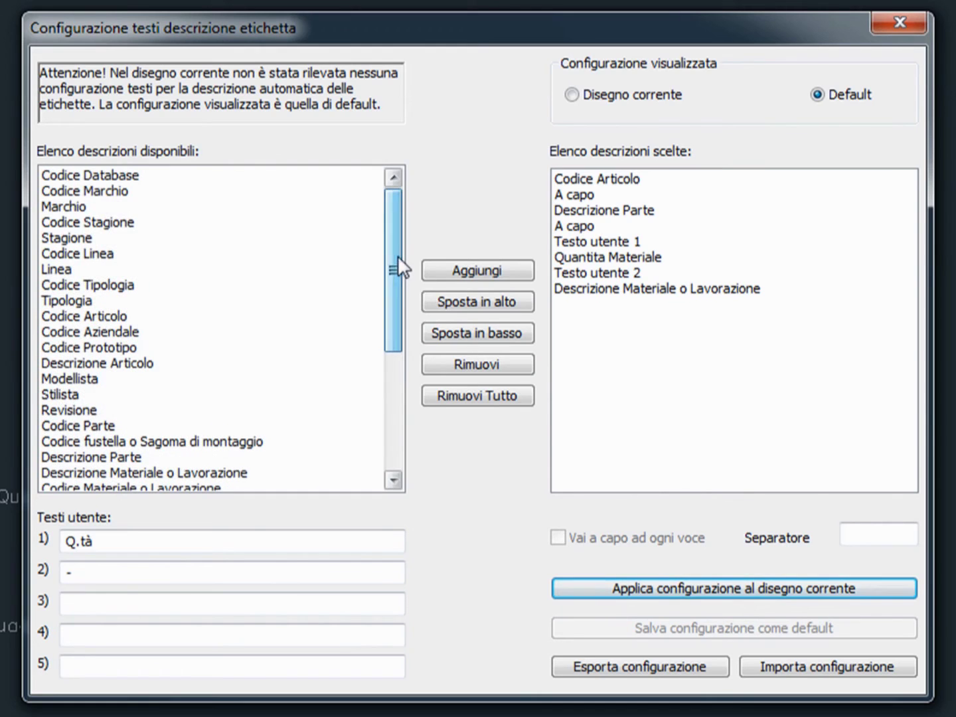
click(894, 24)
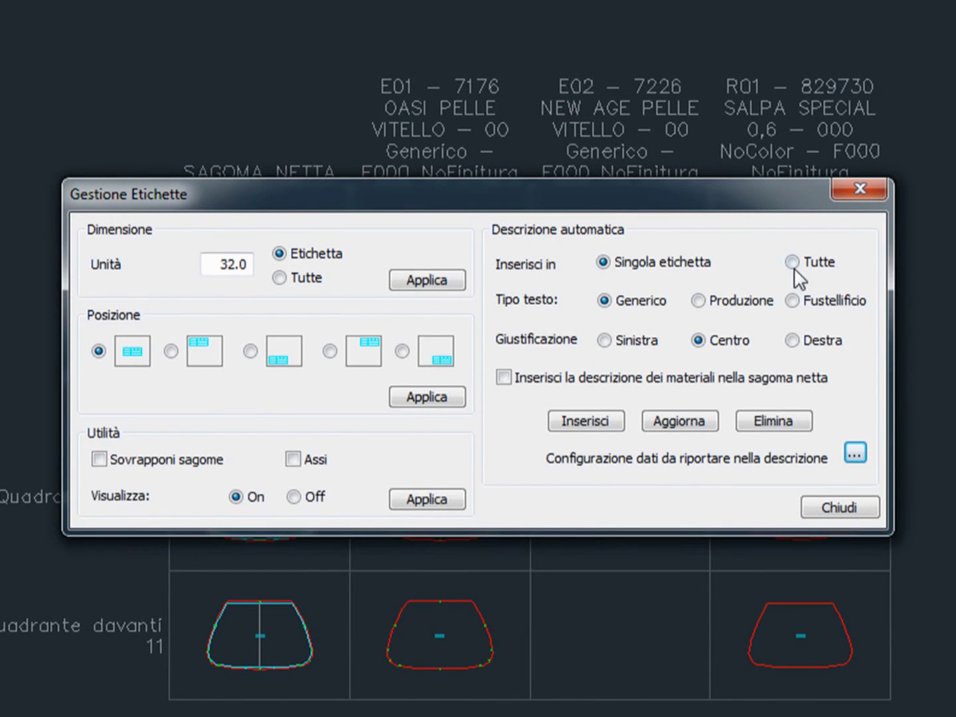
click(794, 267)
click(586, 421)
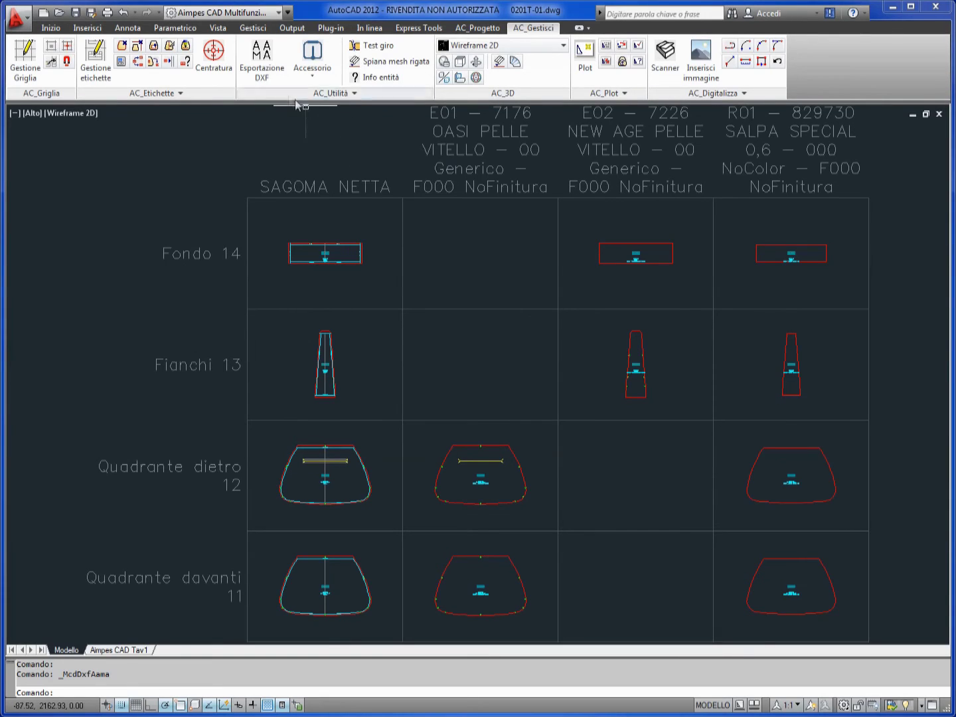
- Export the pattern pieces to MCD01T-01.dxf using the default AAMA DXF configuration
click(267, 62)
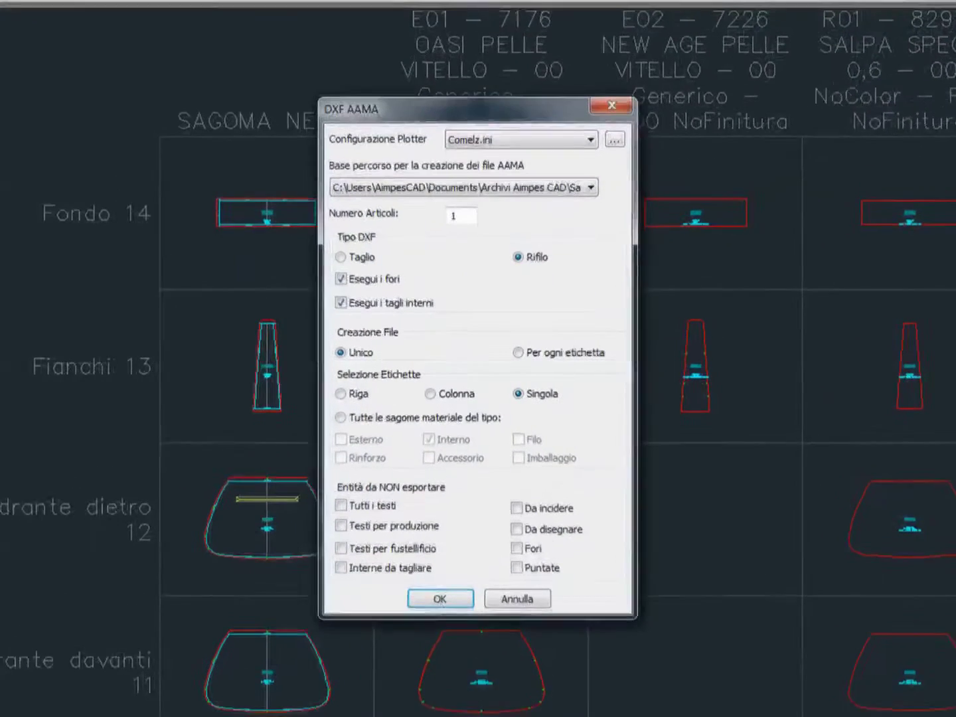
click(617, 135)
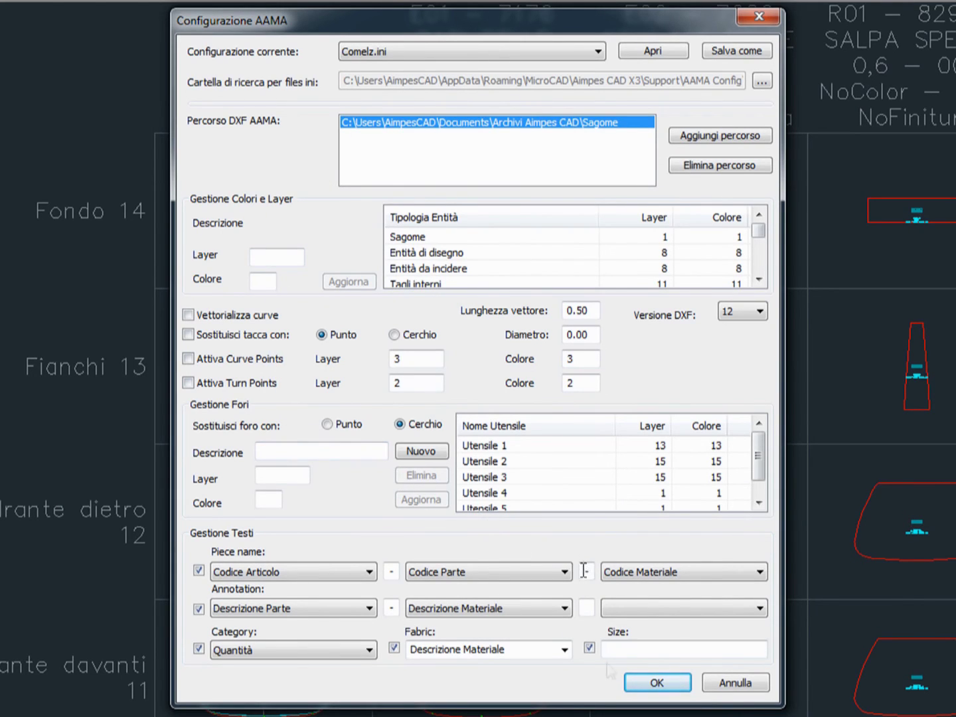
click(647, 688)
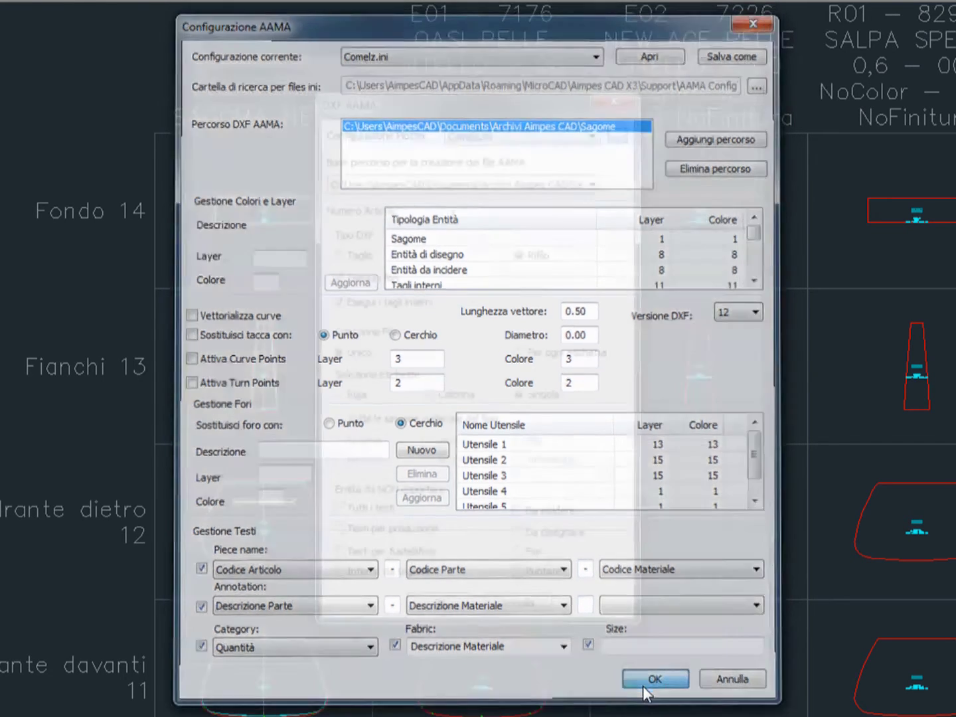
click(454, 601)
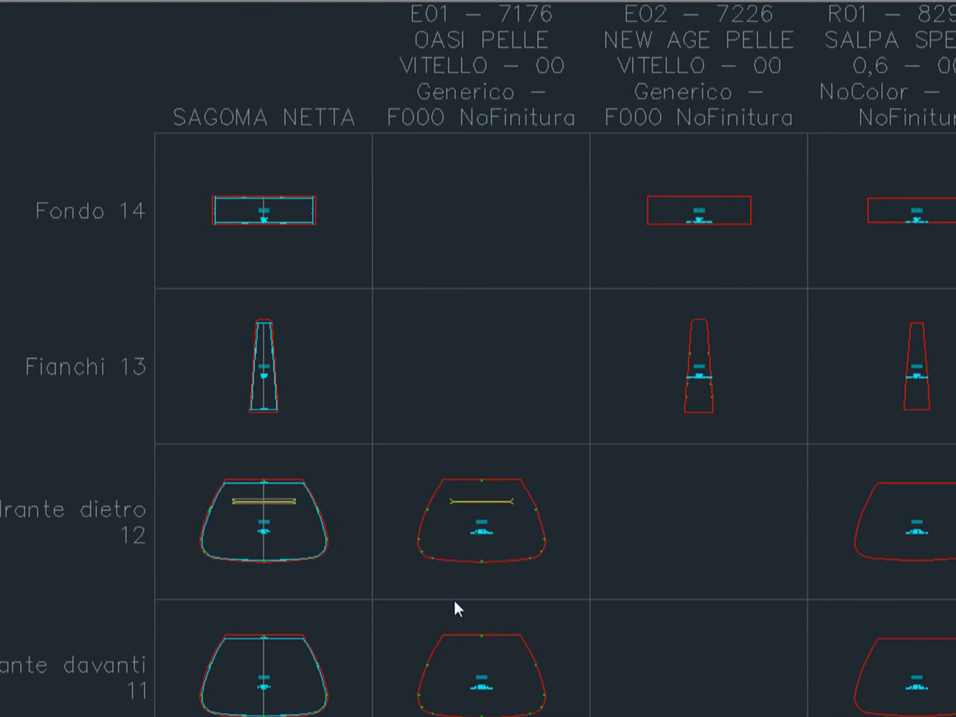
click(642, 451)
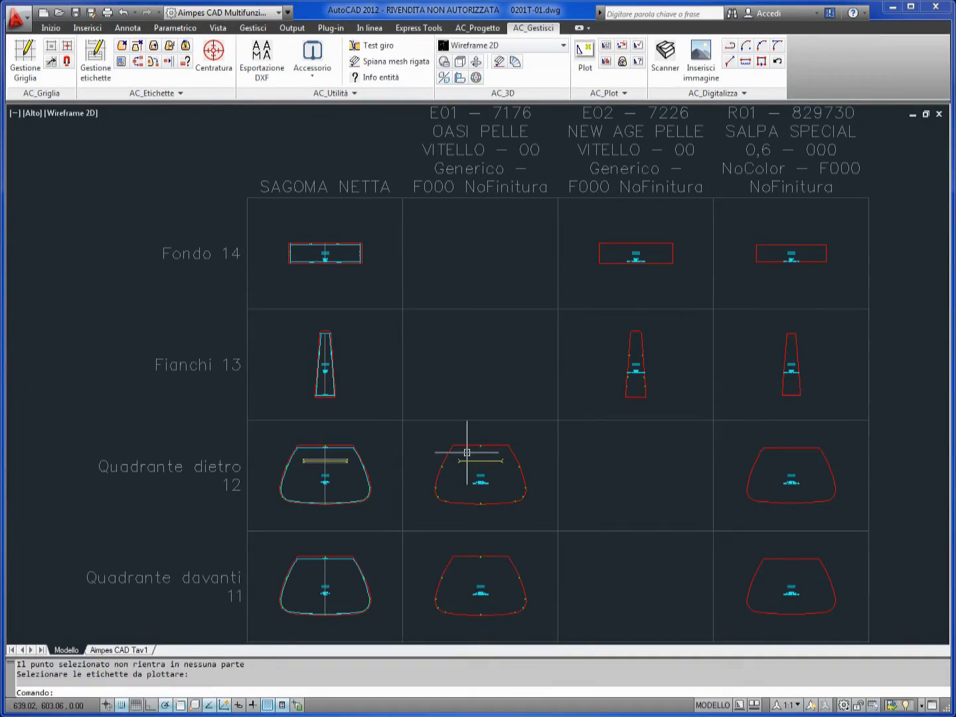
- Plot the pieces onto layout Aimpes CAD Tav1 with Mantieni posizione
click(586, 54)
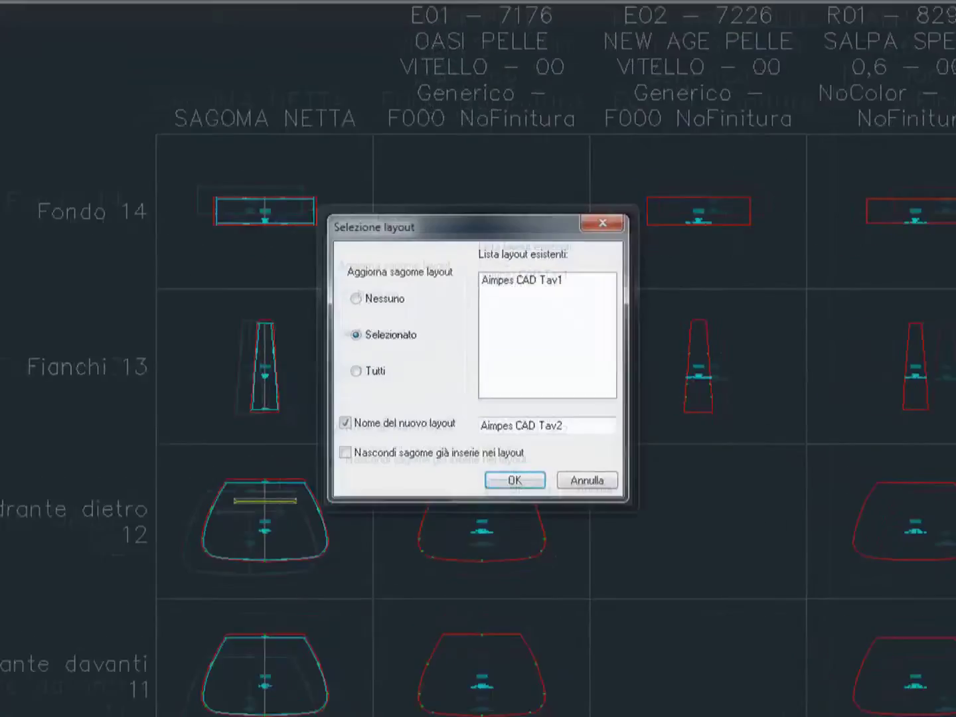
click(537, 260)
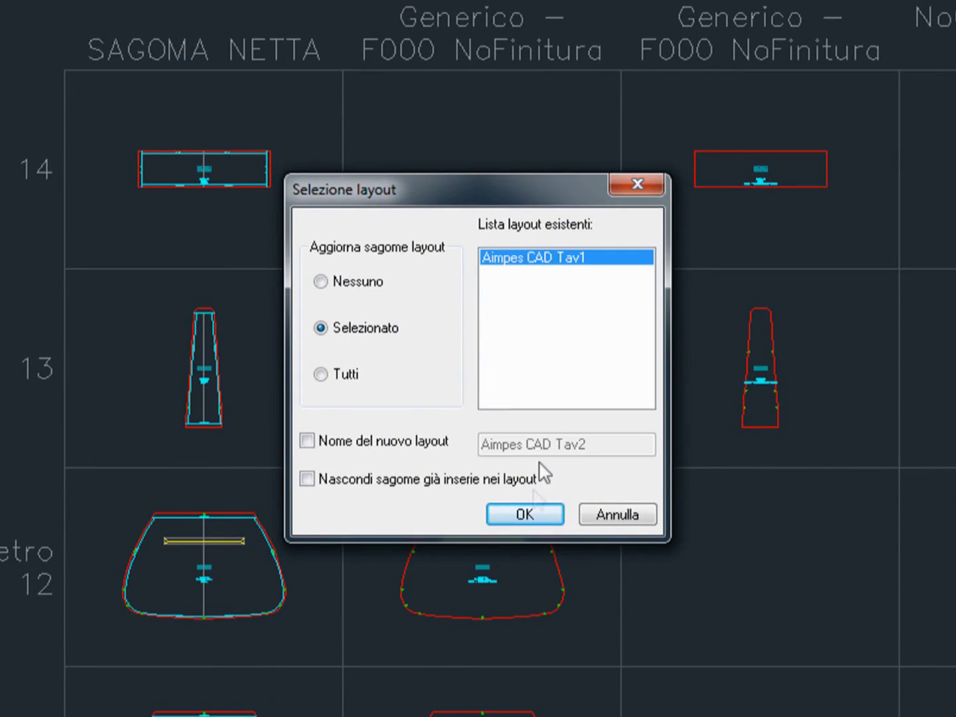
click(528, 515)
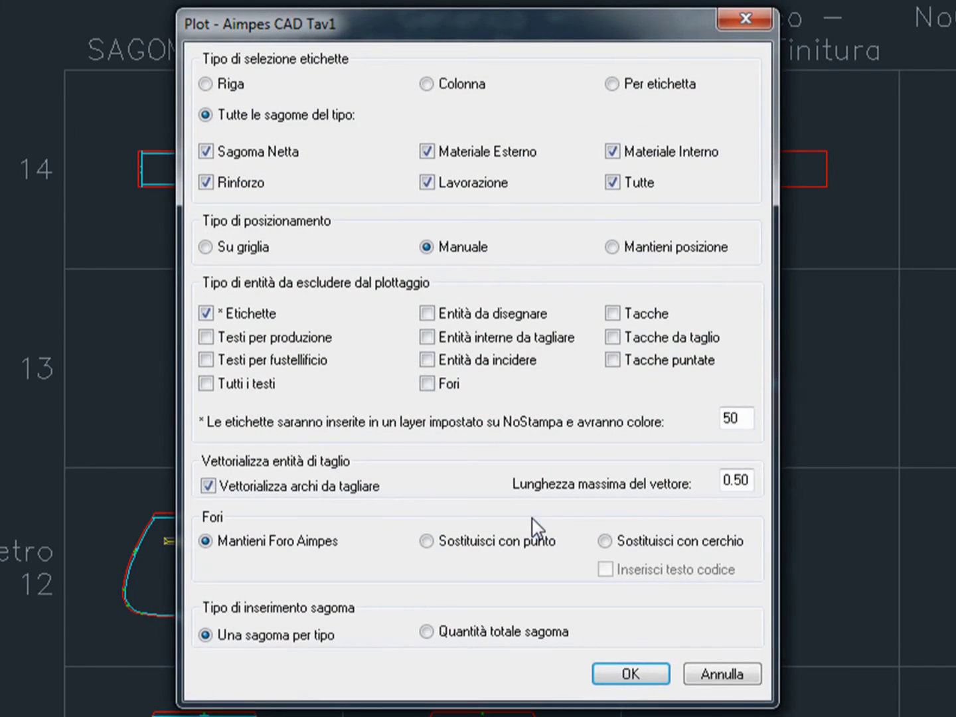
click(613, 248)
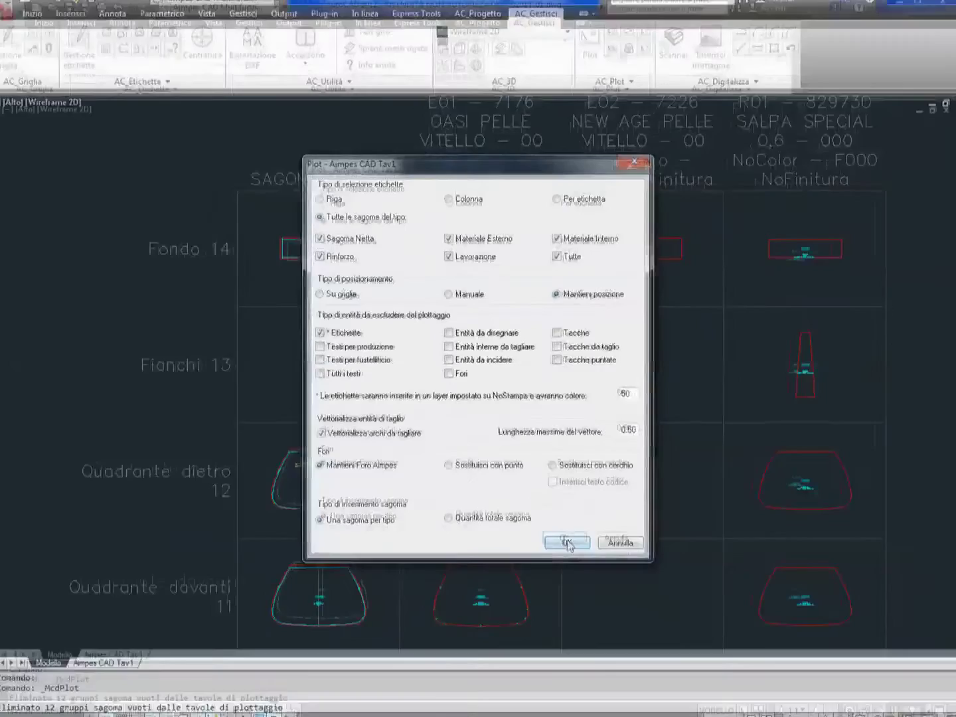
click(631, 673)
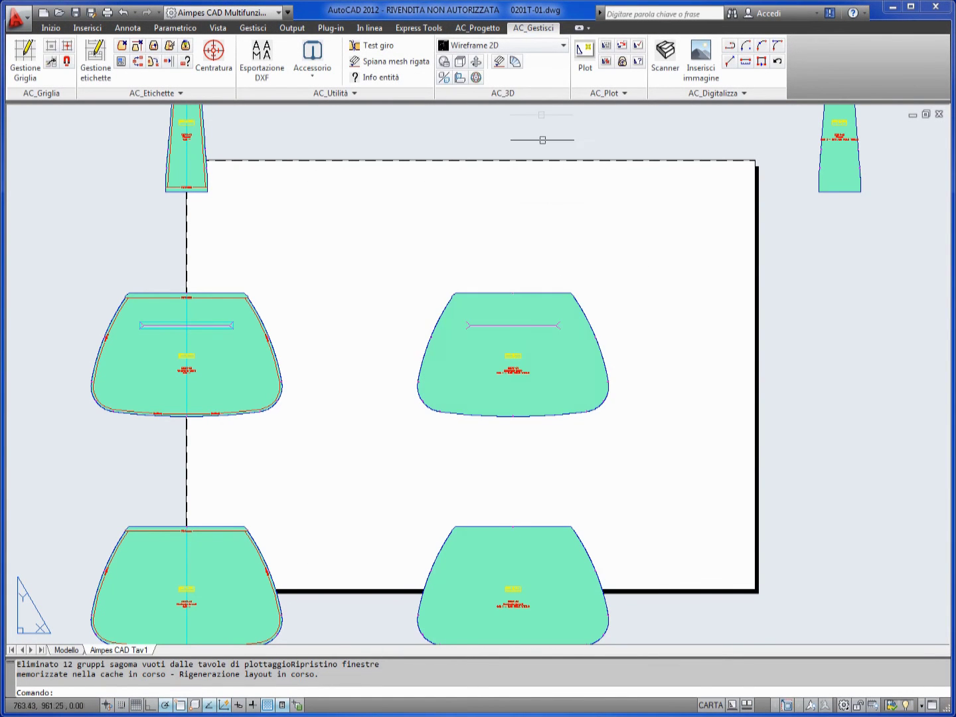
- Nest the 12 pieces on one sheet with the default Parametri Nesting
click(607, 47)
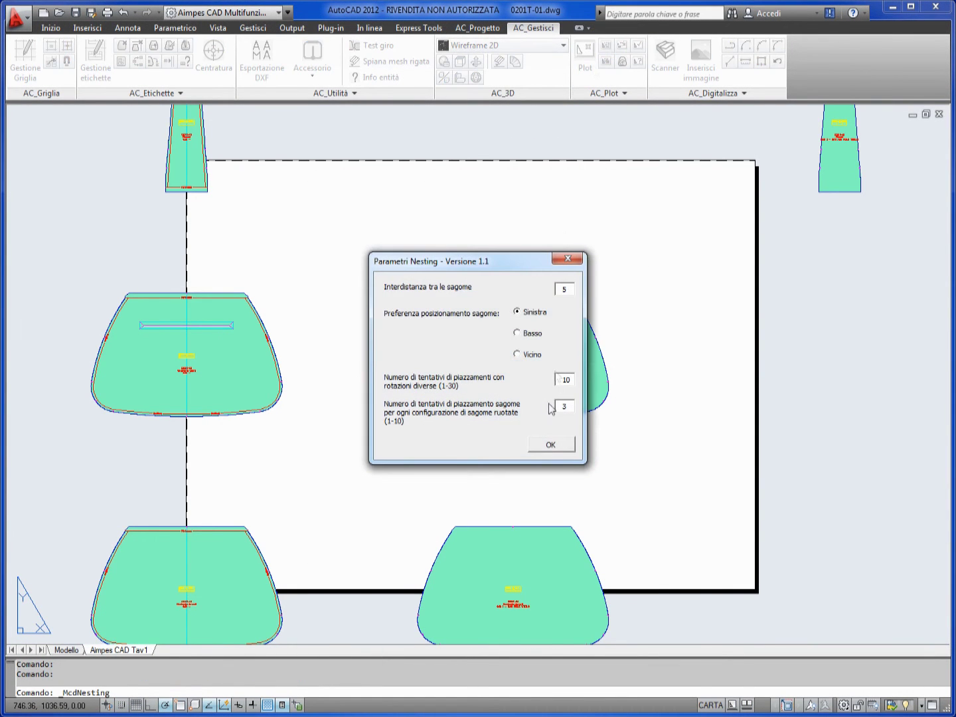
click(546, 444)
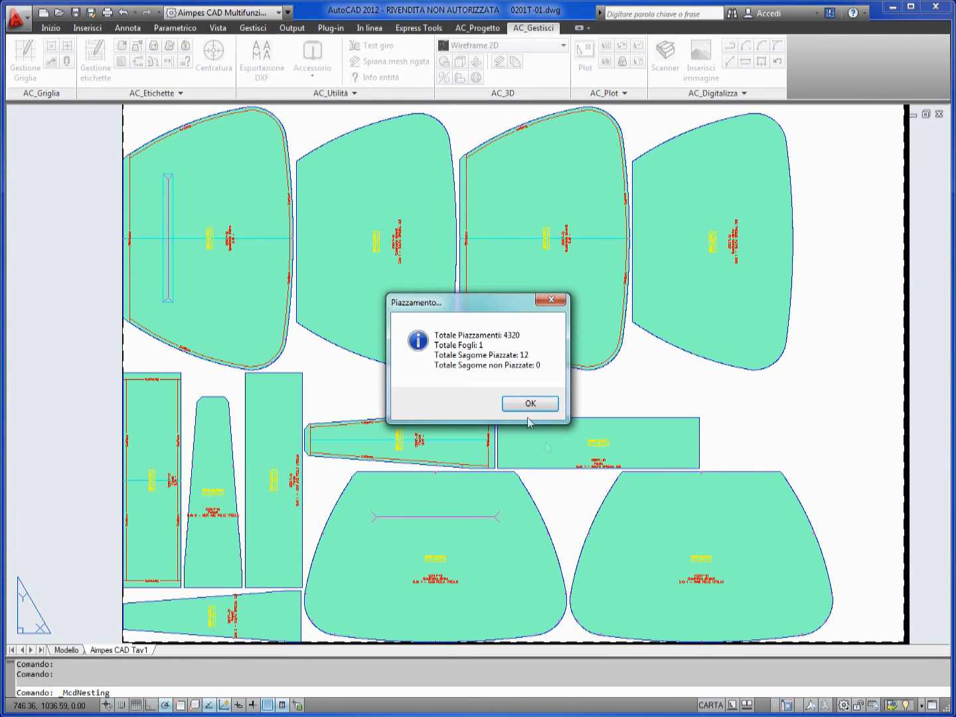
click(522, 406)
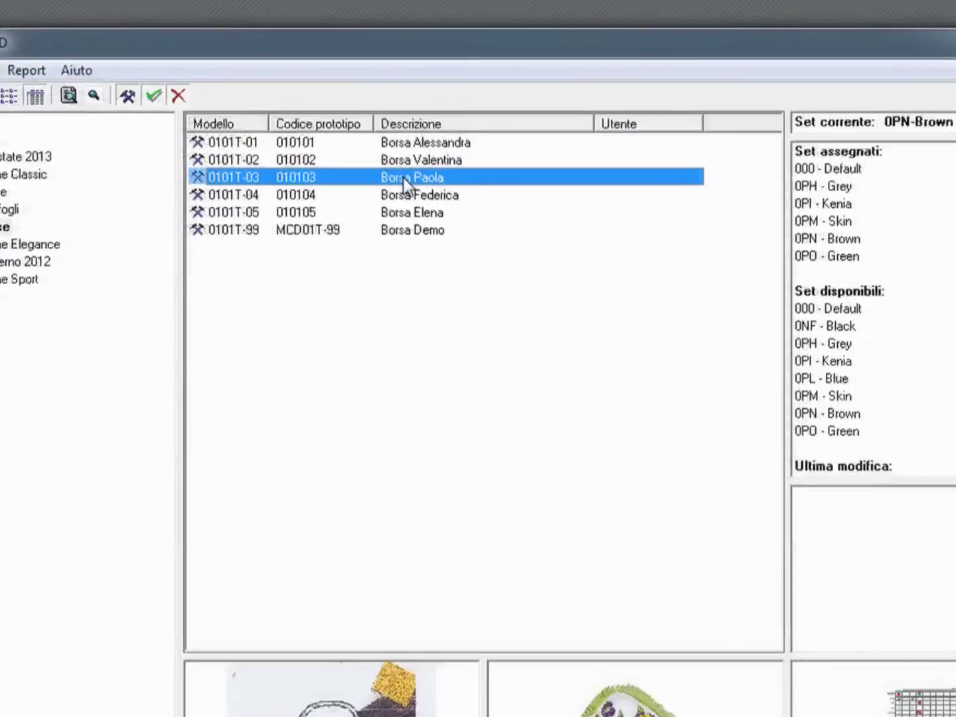
- Generate the Lista Materiali Articolo report for model 0101T-03 using material set 0PM Skin
right_click(444, 204)
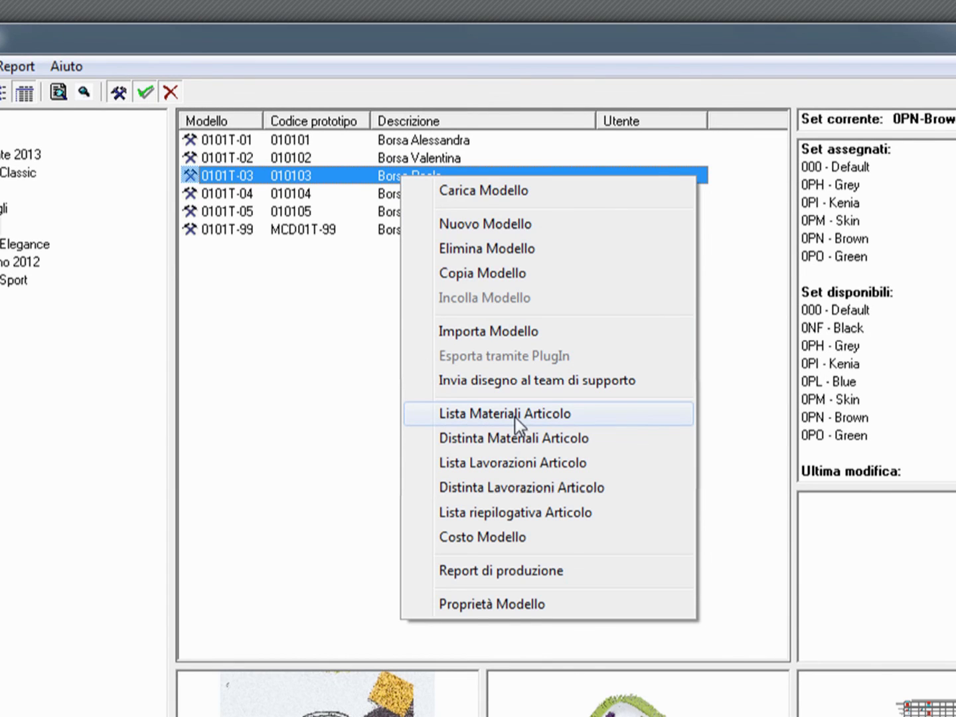
click(518, 438)
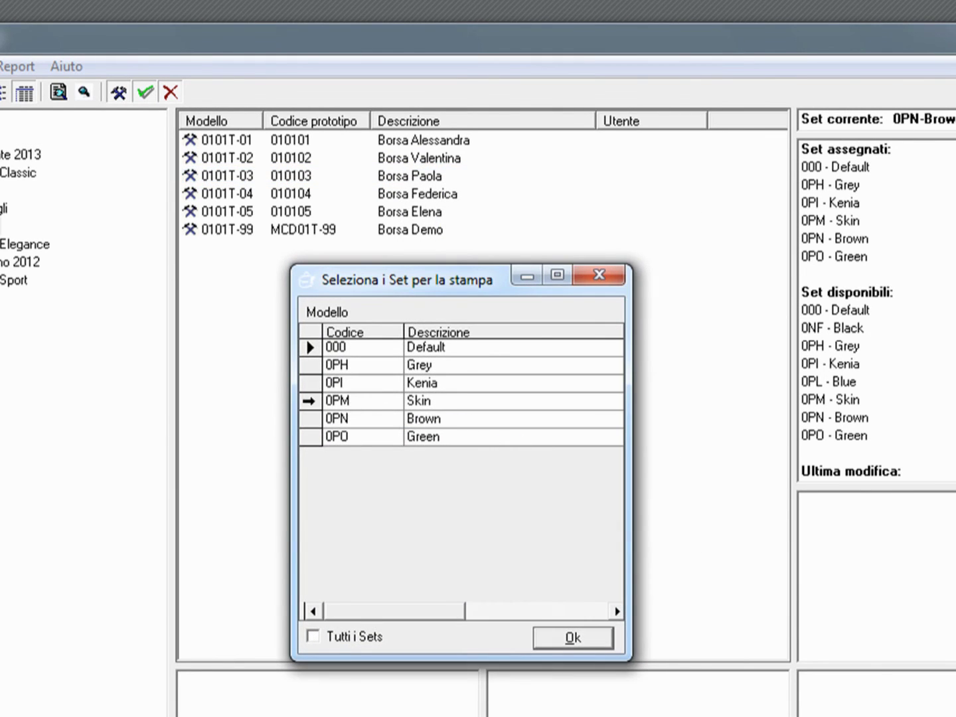
click(309, 400)
click(573, 642)
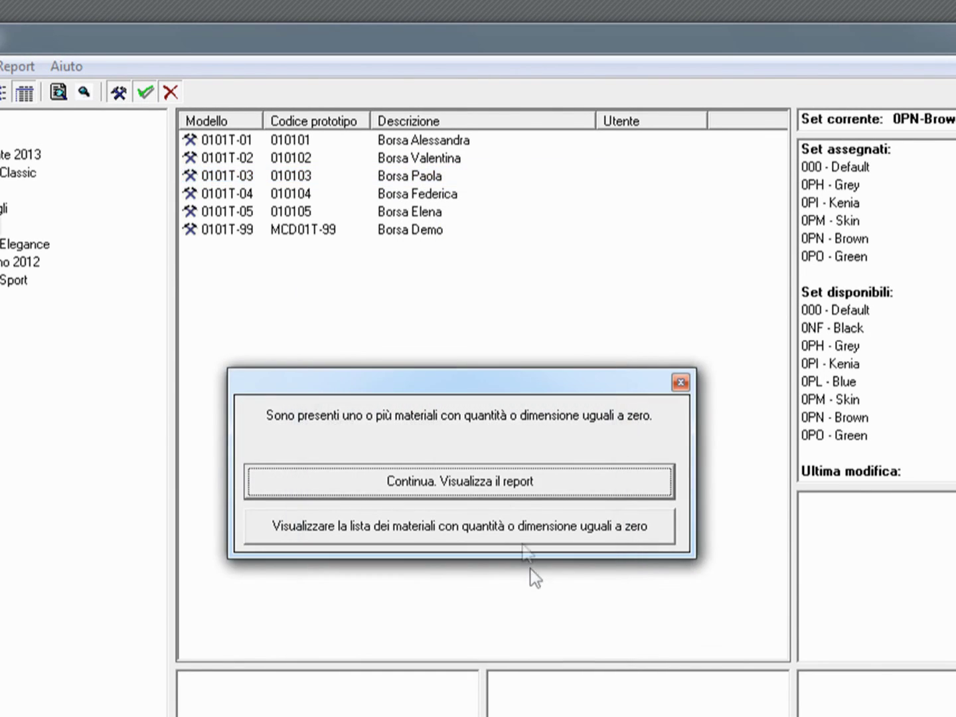
click(496, 486)
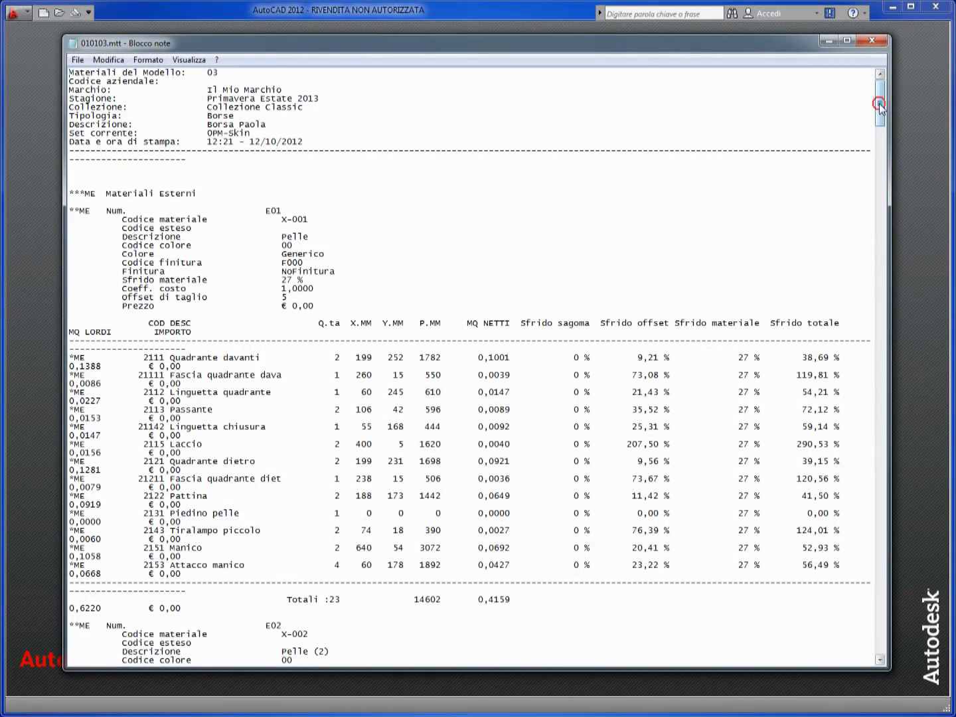
drag(879, 107, 879, 135)
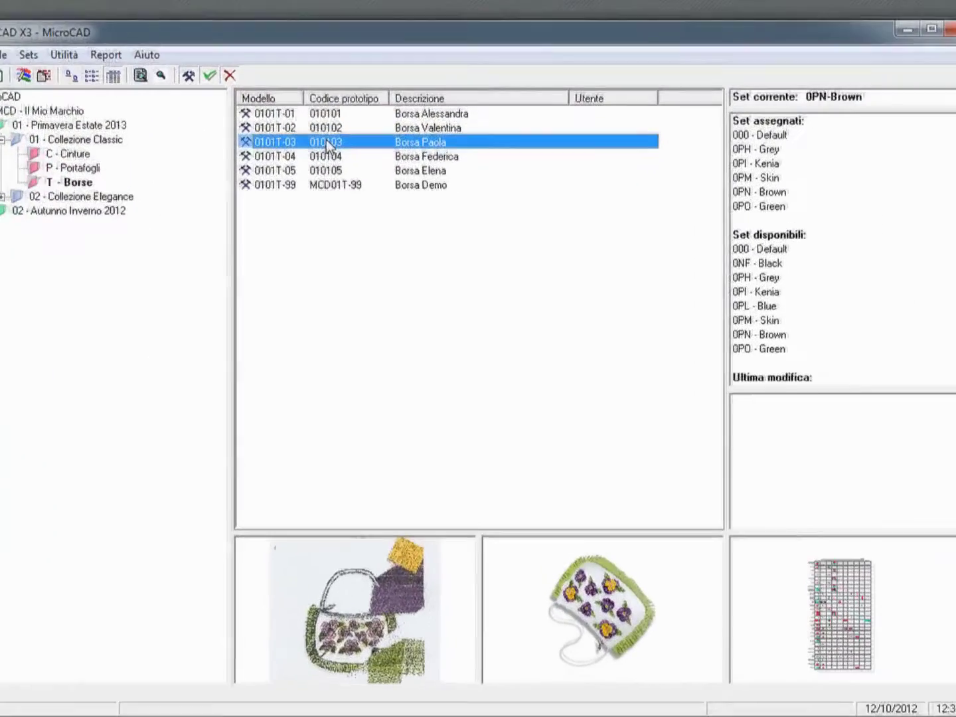
- Preview the Scheda Costo Articolo production report for model 0101T-03
right_click(379, 203)
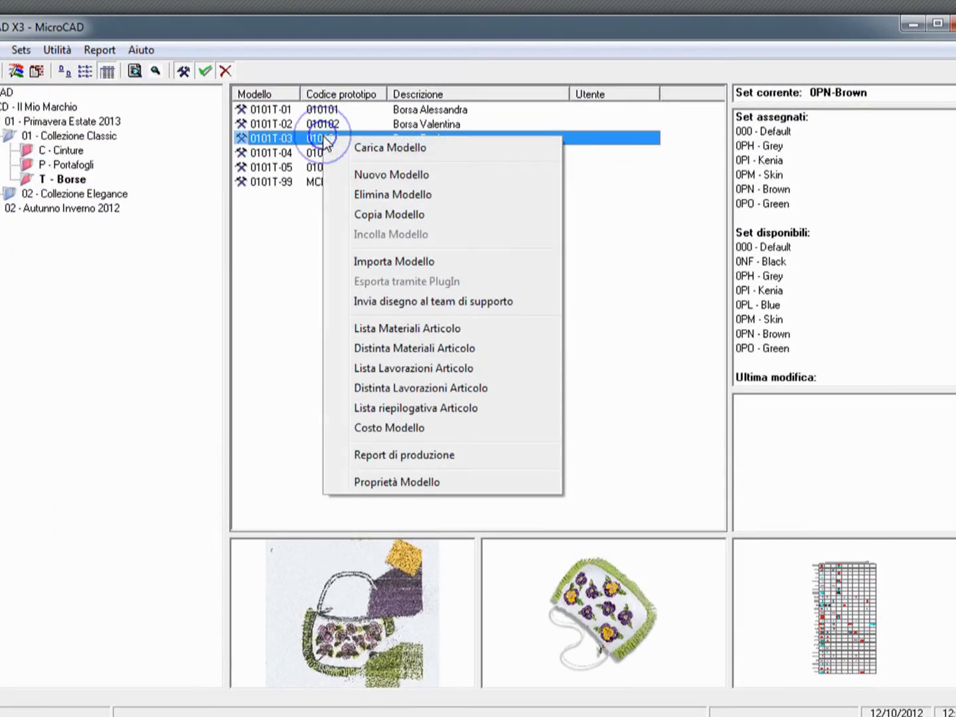
click(392, 454)
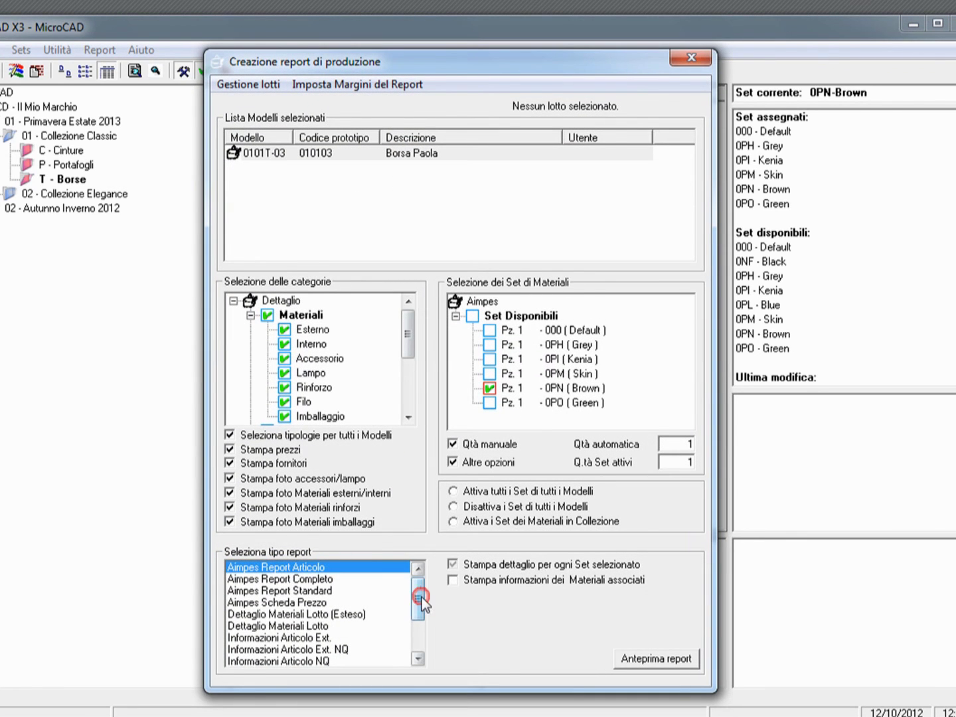
drag(419, 599, 420, 627)
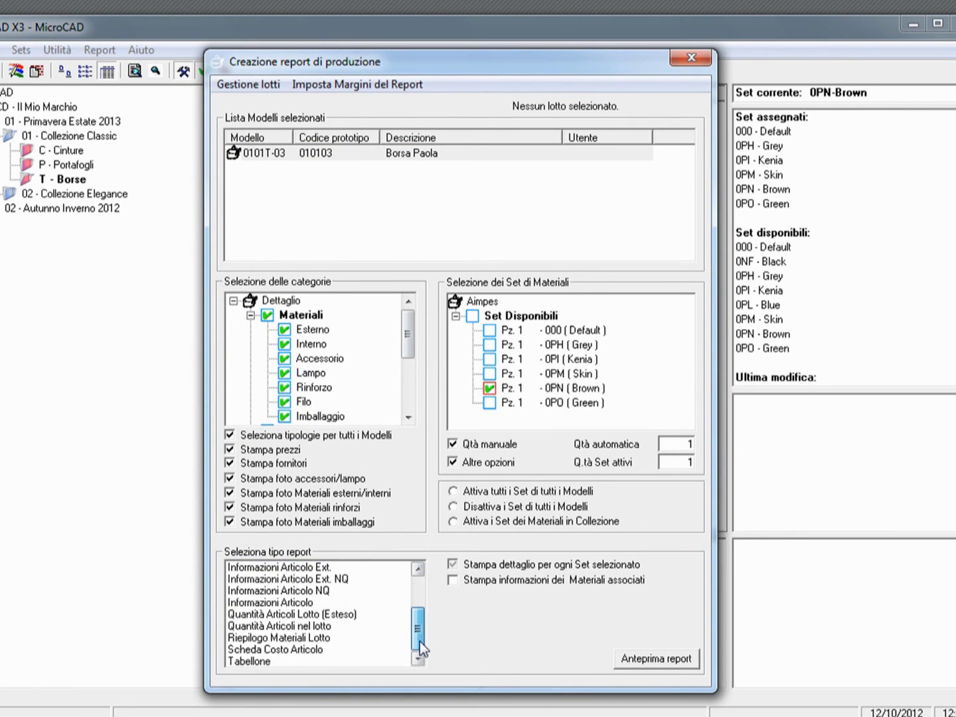
click(306, 650)
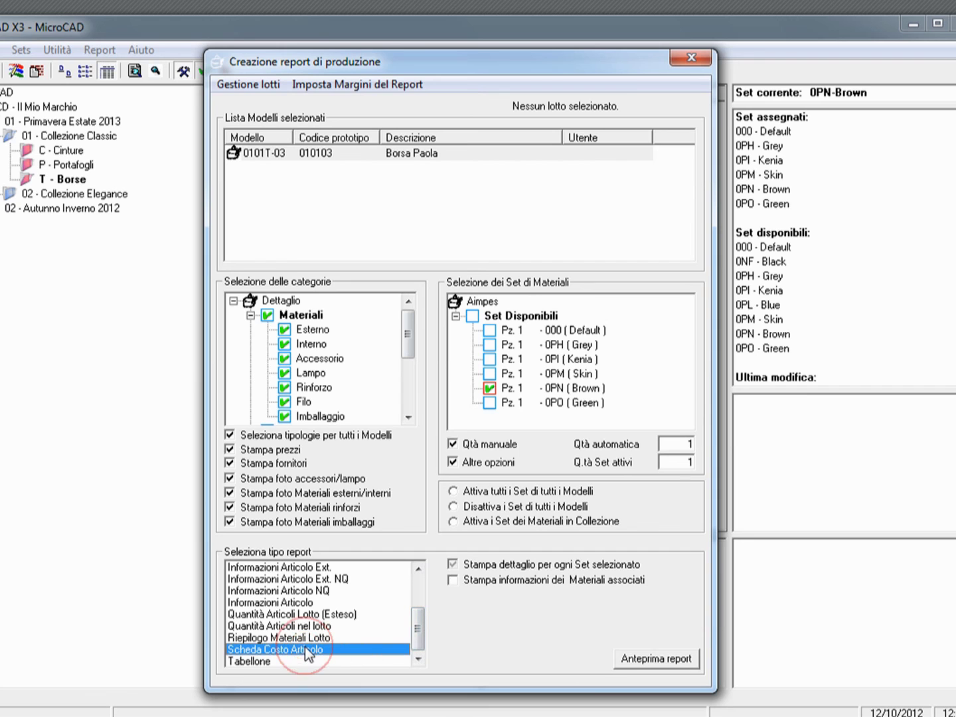
click(677, 660)
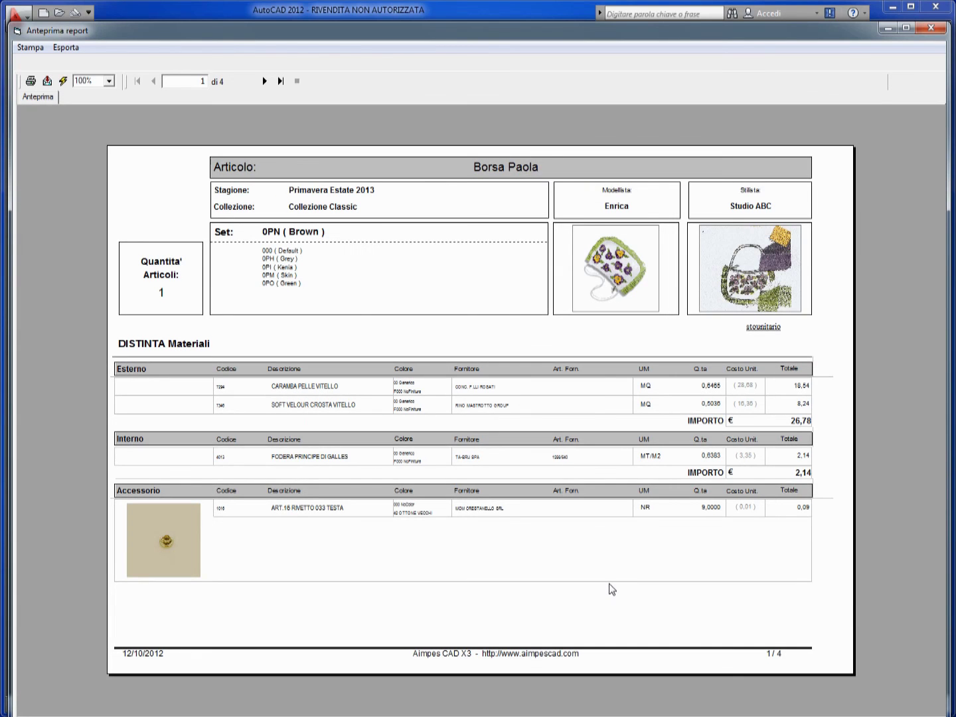
- Page through all four report pages and return to the first
click(266, 81)
click(265, 81)
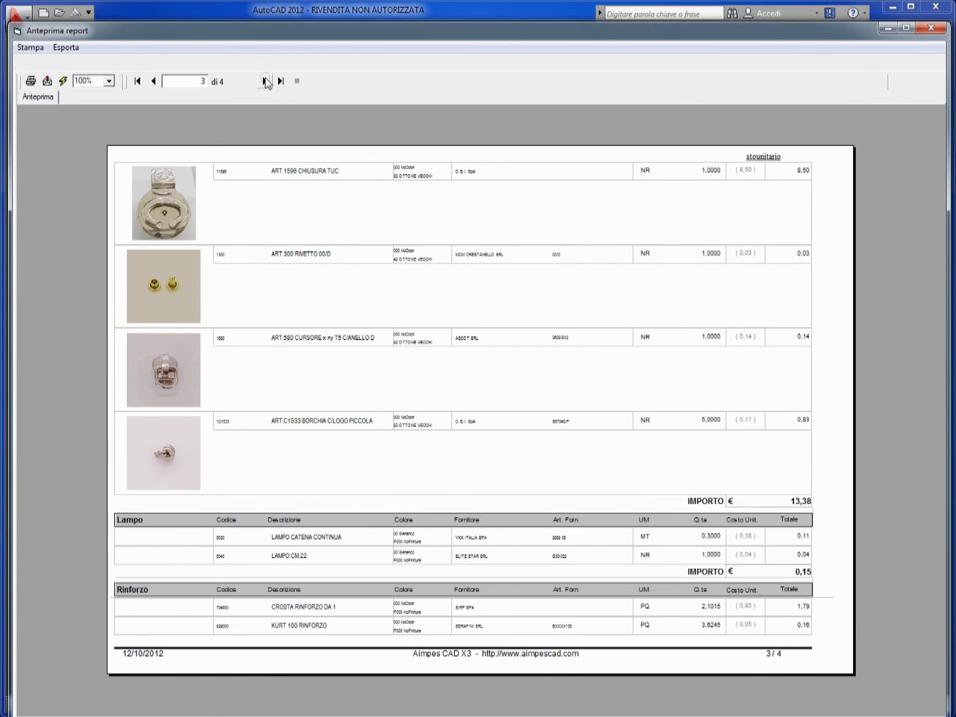
click(265, 81)
click(152, 81)
click(156, 80)
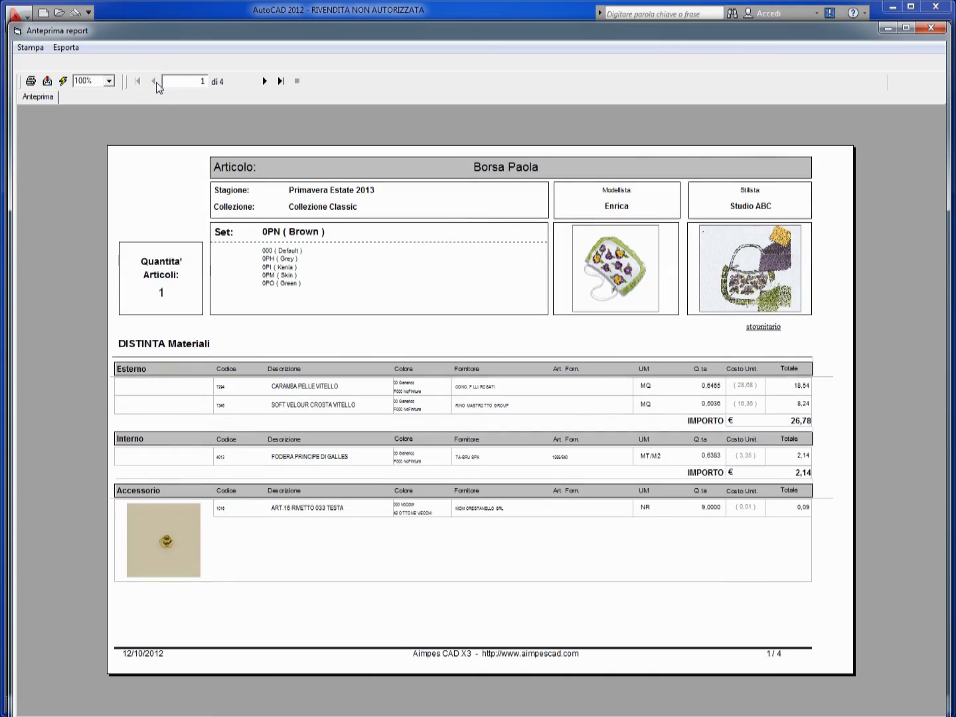